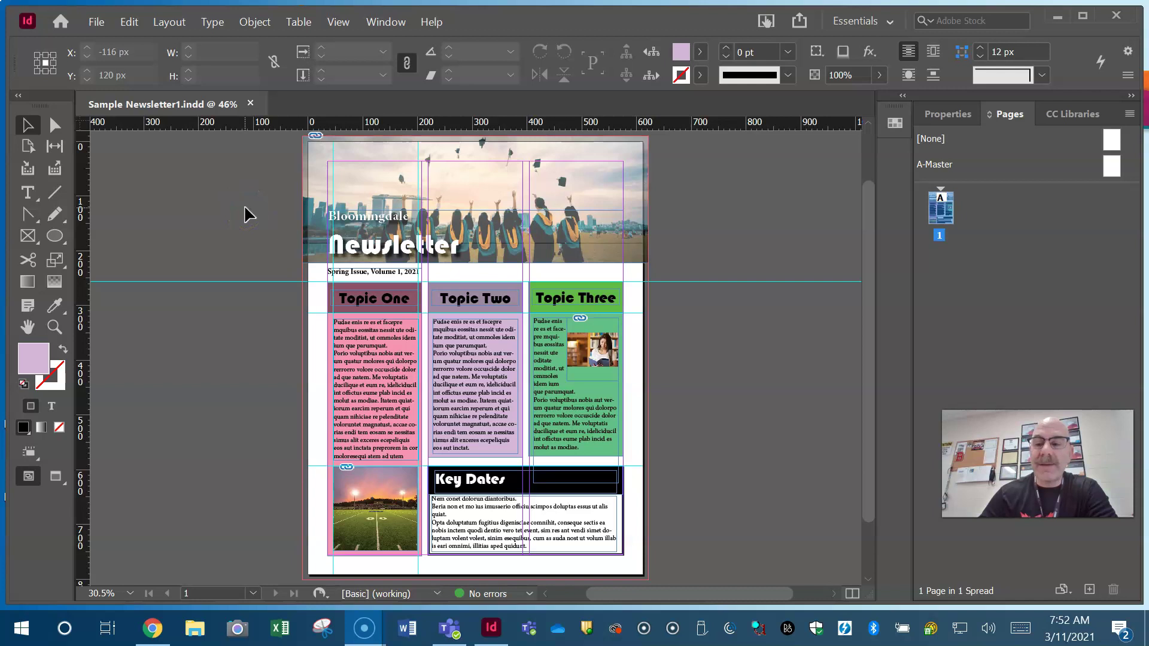
Display the Character formatting controls and move them clear of the newsletter's topic columns
left_click(361, 89)
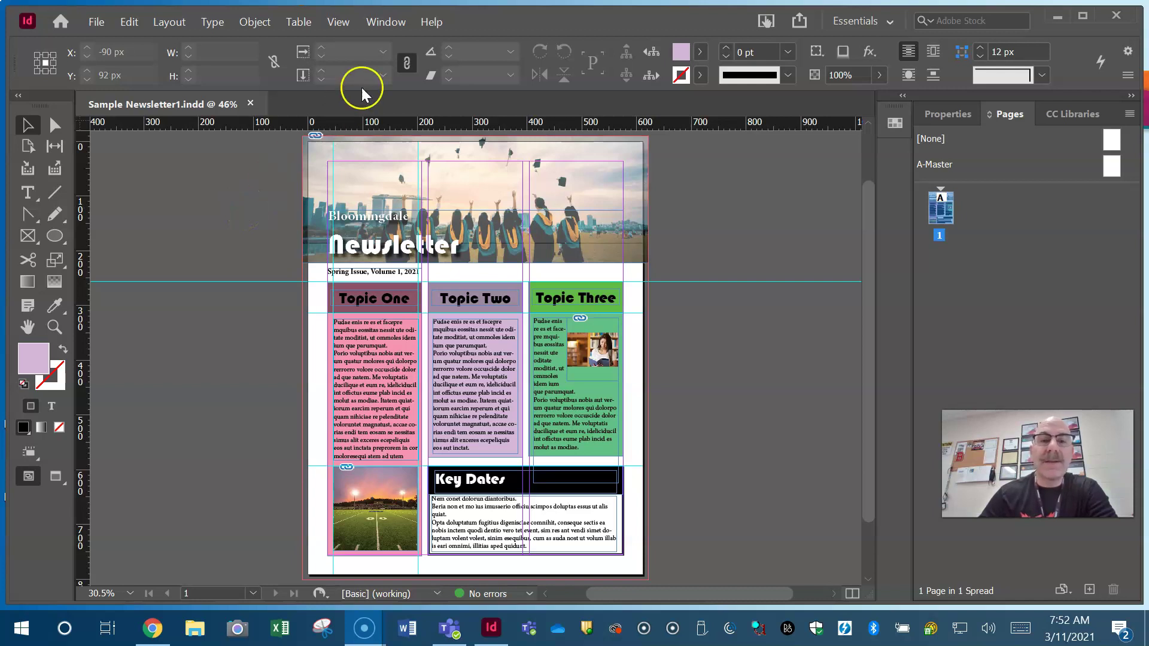
left_click(383, 22)
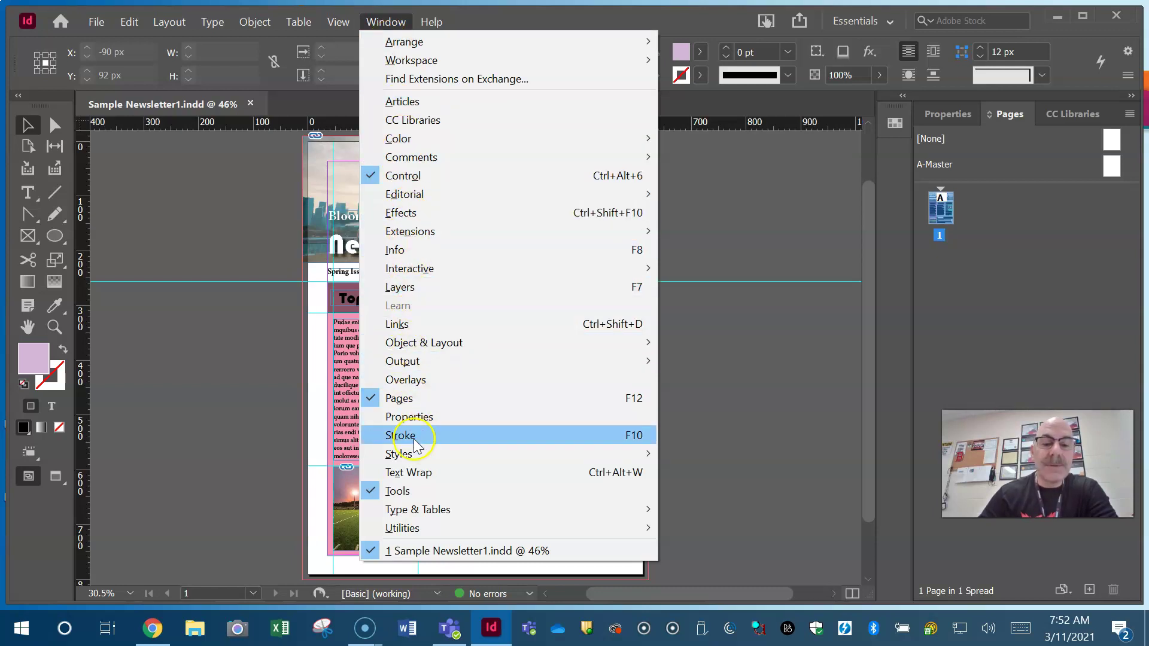
mouse_move(476, 511)
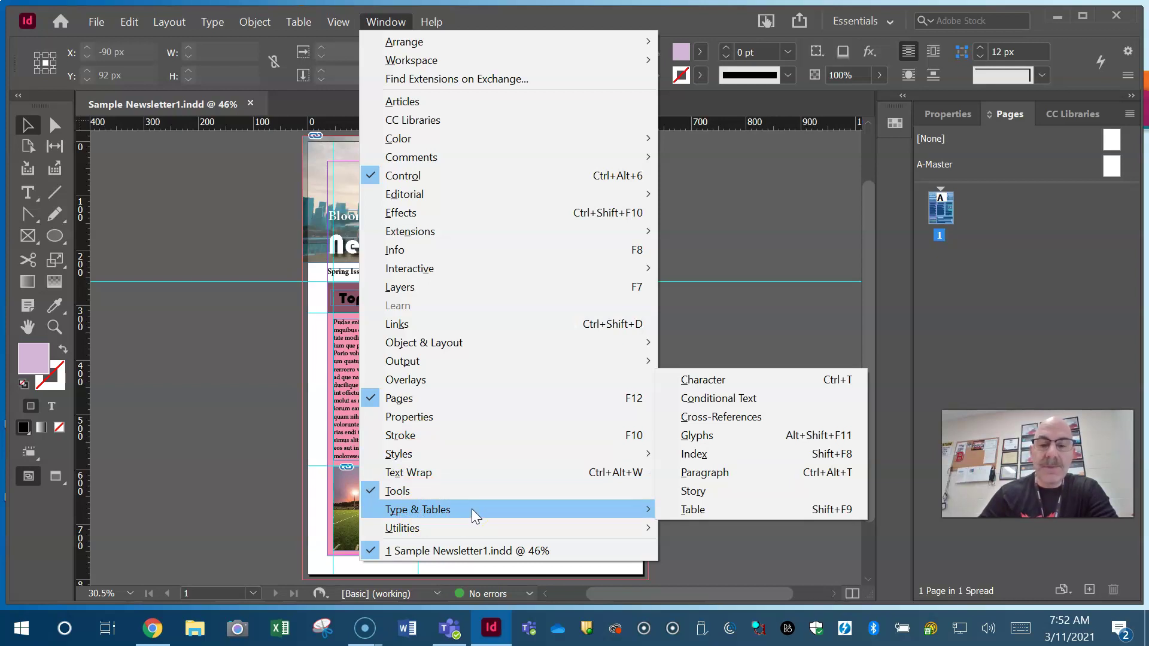
left_click(488, 508)
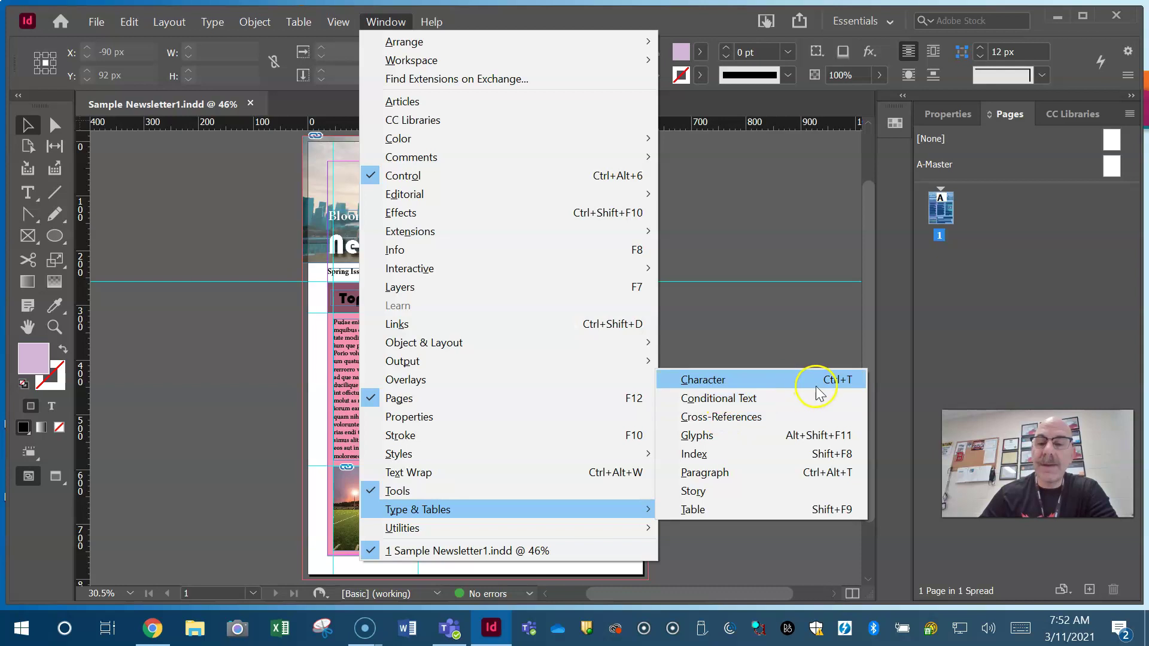
left_click(784, 380)
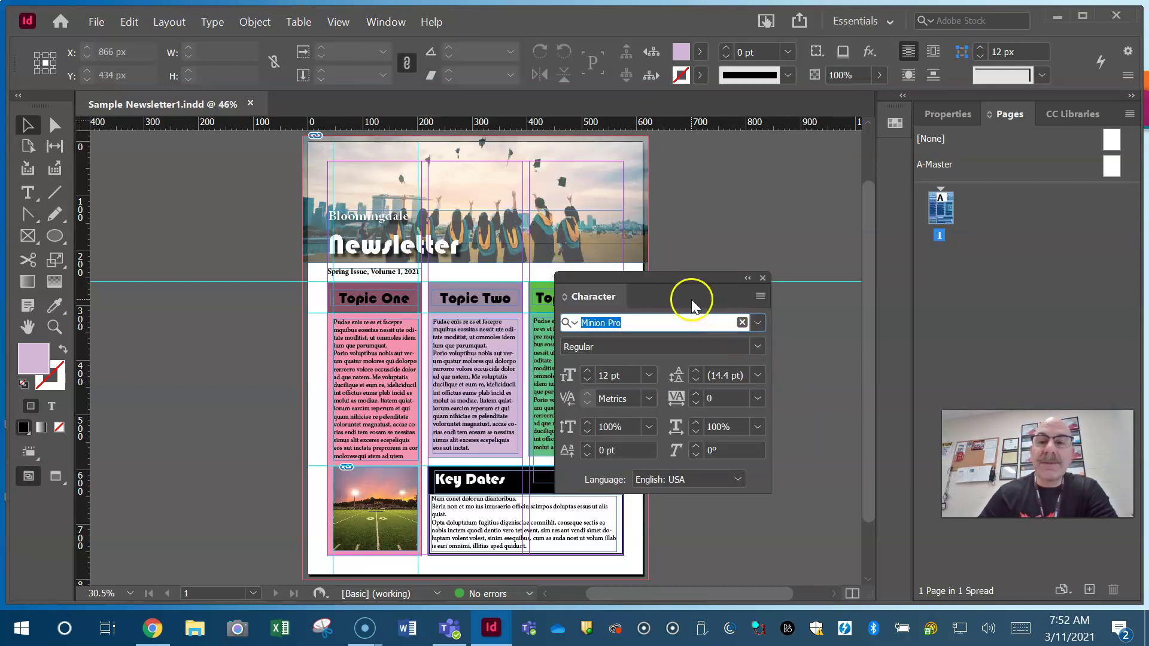
left_click_drag(677, 274, 755, 150)
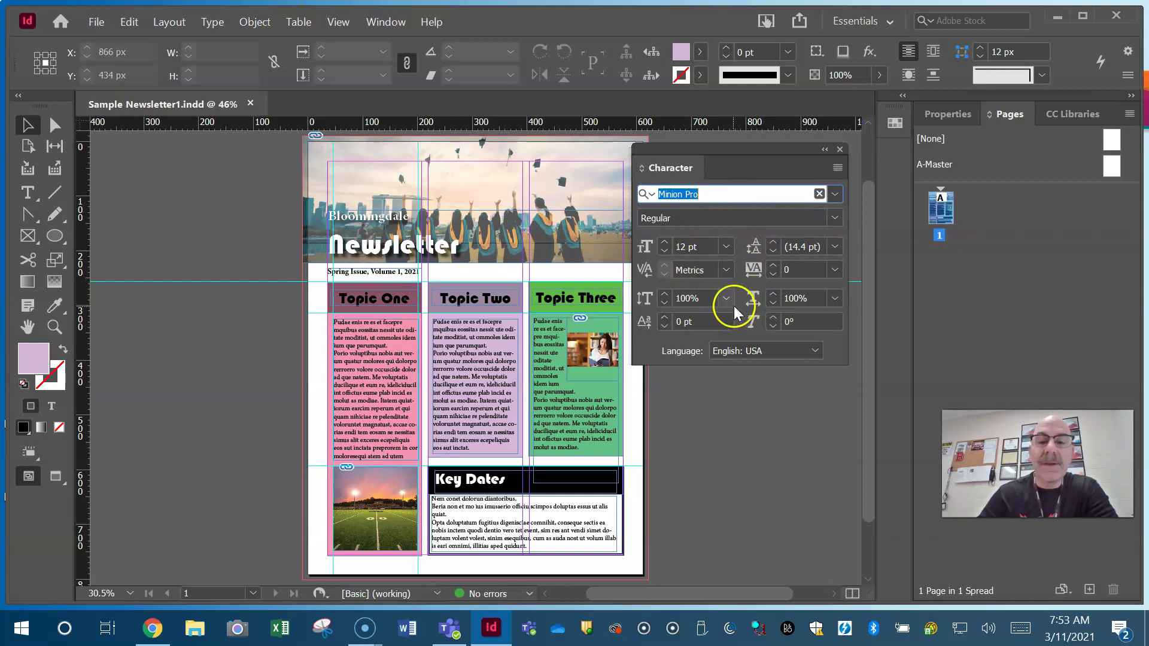
Set the tracking of the Bloomingdale Newsletter title text frame to 150
left_click(398, 249)
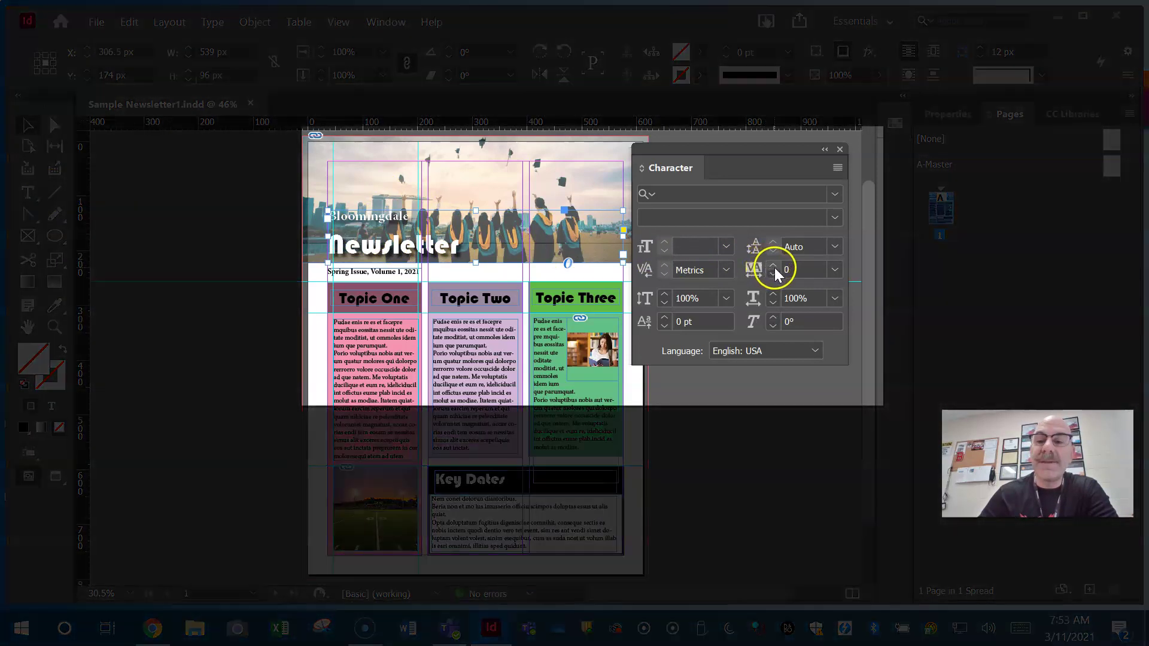
left_click(774, 265)
left_click(773, 265)
left_click(773, 265)
left_click(773, 265)
left_click(773, 265)
left_click(773, 265)
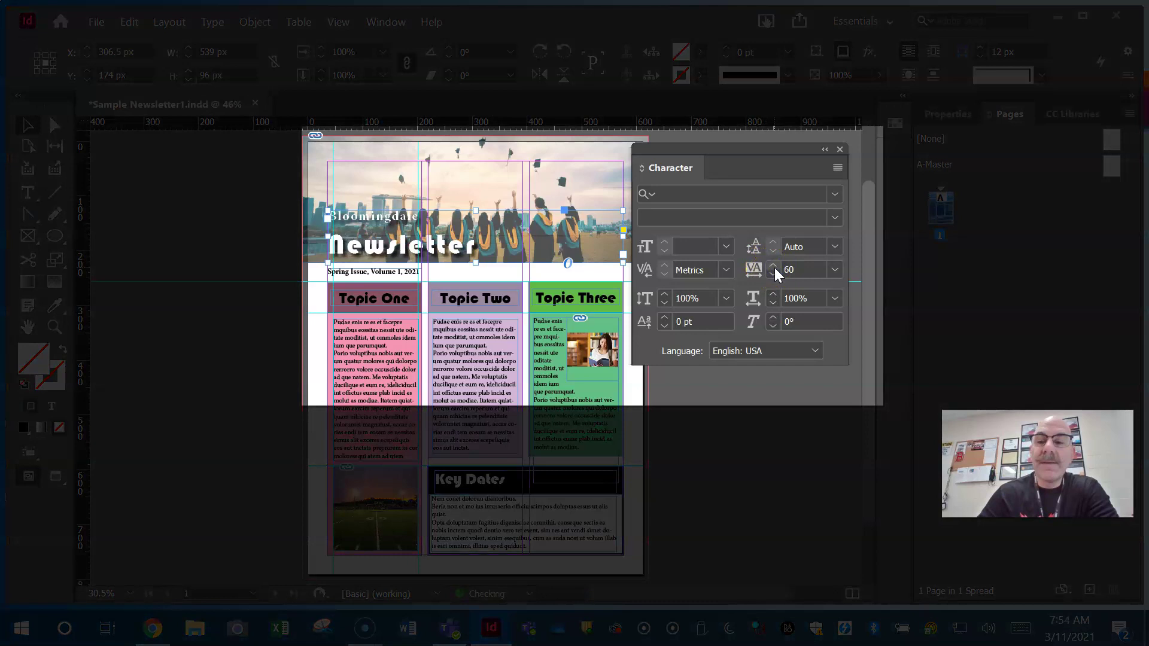
left_click(773, 265)
left_click(773, 265)
left_click(773, 265)
left_click(774, 265)
left_click(773, 265)
left_click(774, 265)
left_click(773, 265)
left_click(773, 266)
left_click(773, 265)
left_click(774, 265)
left_click(773, 265)
left_click(773, 265)
left_click(773, 265)
left_click(773, 266)
left_click(773, 265)
left_click(773, 265)
left_click(773, 265)
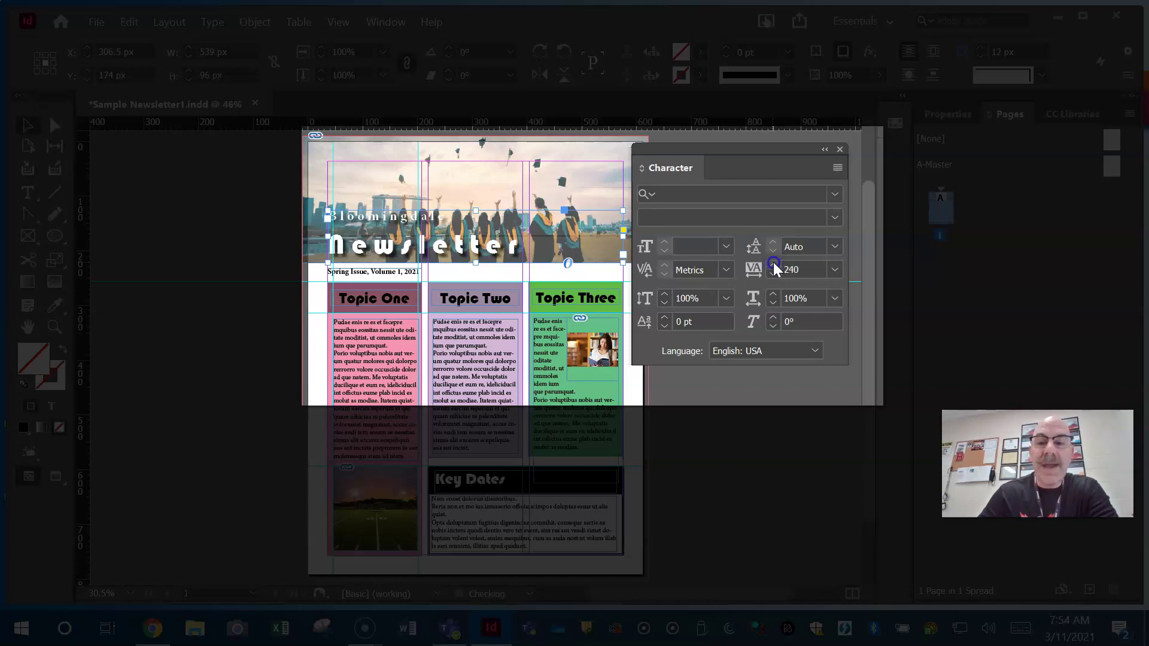
left_click(773, 265)
left_click(773, 274)
left_click(774, 274)
left_click(773, 274)
left_click(773, 273)
left_click(773, 273)
left_click(773, 273)
left_click(773, 273)
left_click(773, 274)
left_click(773, 273)
left_click(773, 274)
left_click(773, 273)
left_click(773, 273)
left_click(773, 274)
left_click(773, 265)
left_click(773, 264)
left_click(772, 265)
left_click(772, 264)
left_click(483, 256)
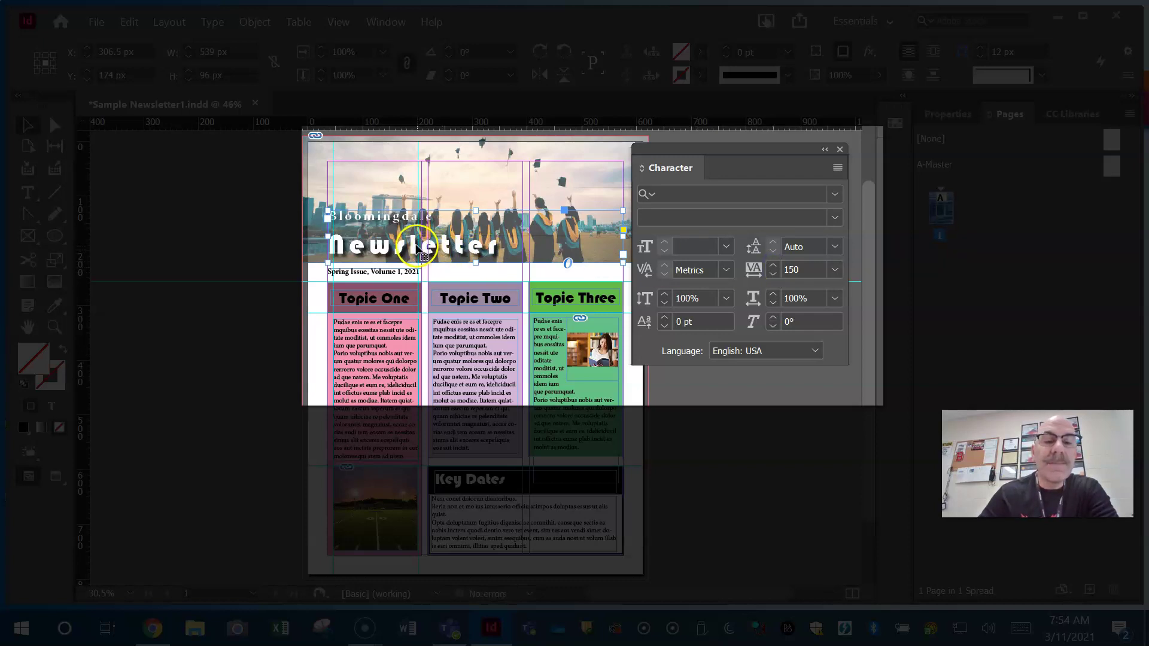
Set the kerning at the letters "sl" in the word Newsletter of the title to 50
left_click(24, 191)
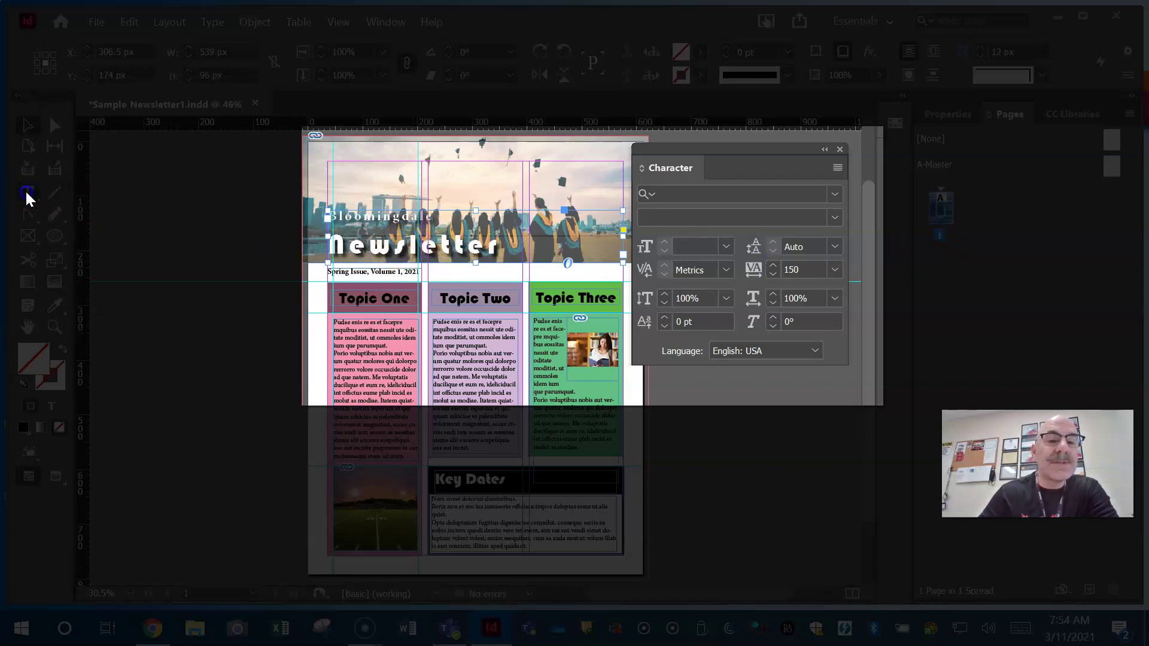
left_click(413, 243)
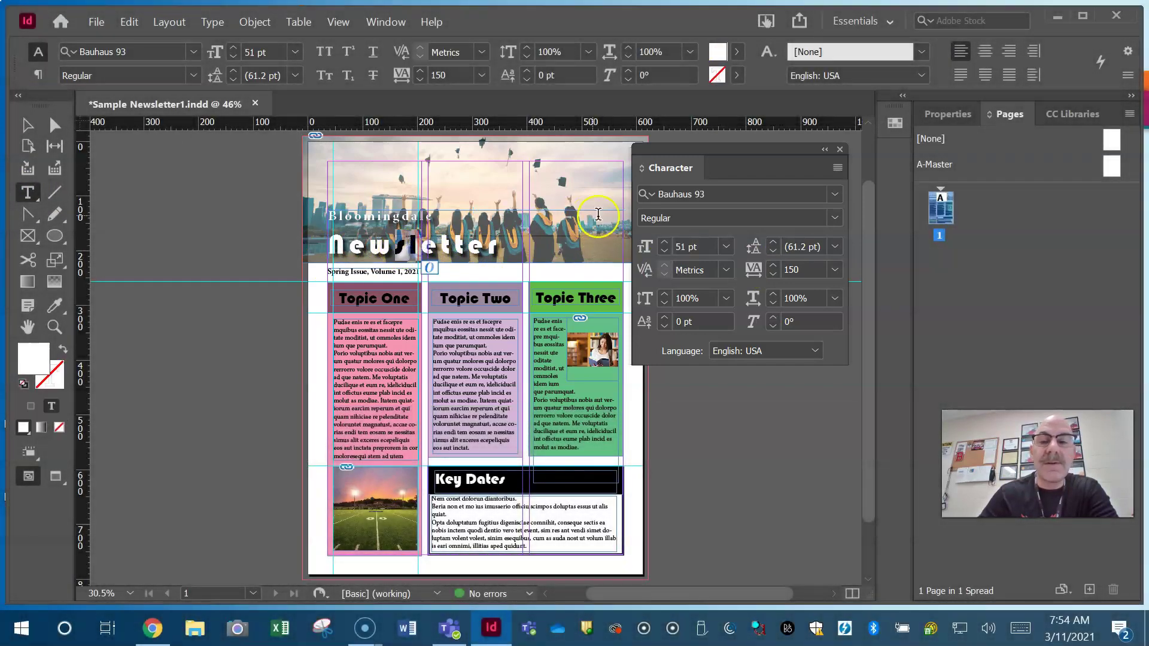
left_click(688, 269)
type("50")
key("Return")
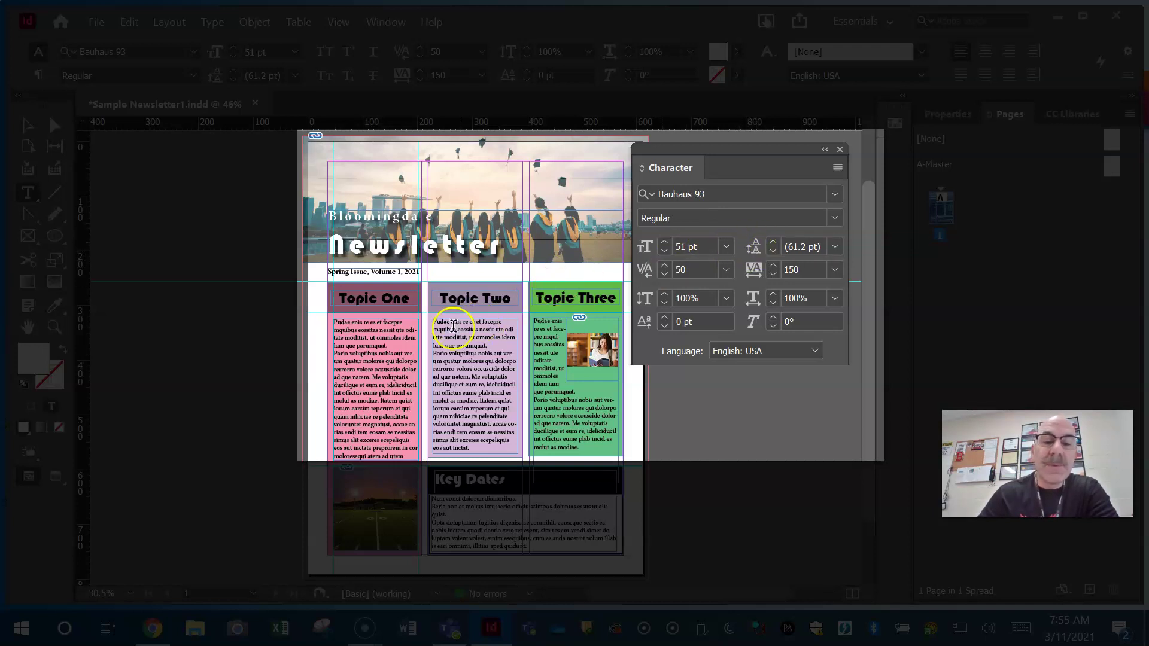
Set the leading of the body text below the Topic Two heading to 14 pt
left_click(457, 335)
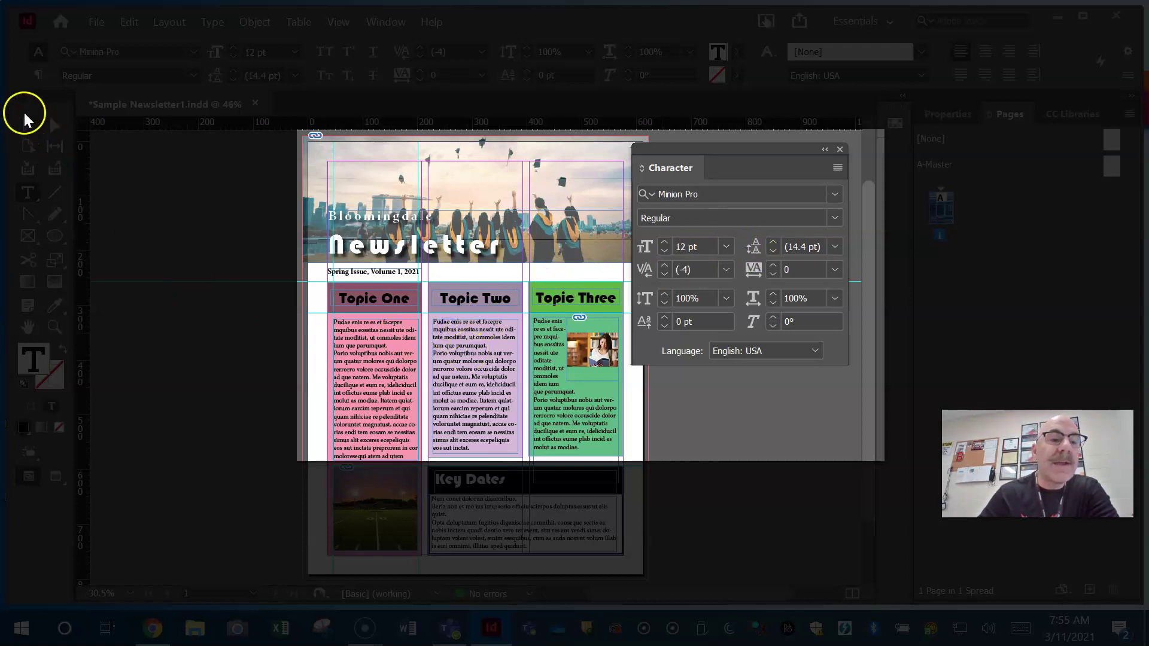
left_click(28, 123)
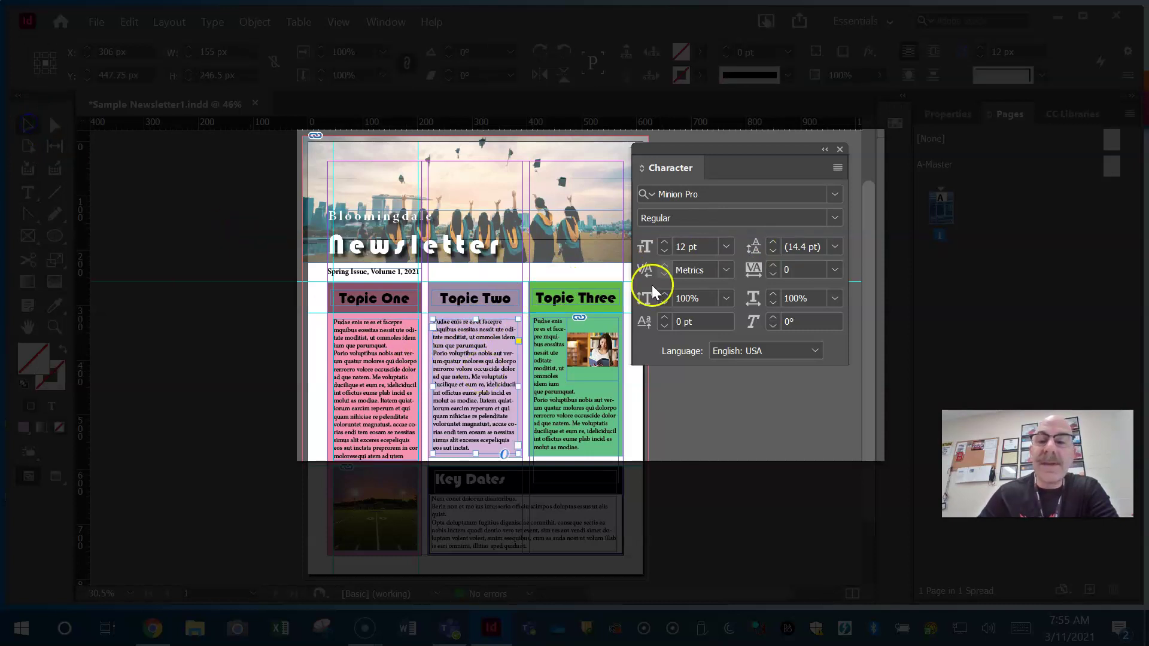
left_click(774, 241)
left_click(774, 242)
left_click(774, 242)
left_click(773, 242)
left_click(773, 242)
left_click(774, 242)
left_click(774, 242)
left_click(774, 242)
left_click(773, 242)
left_click(774, 242)
left_click(773, 242)
left_click(773, 242)
left_click(773, 242)
left_click(774, 242)
left_click(774, 242)
left_click(774, 242)
left_click(773, 242)
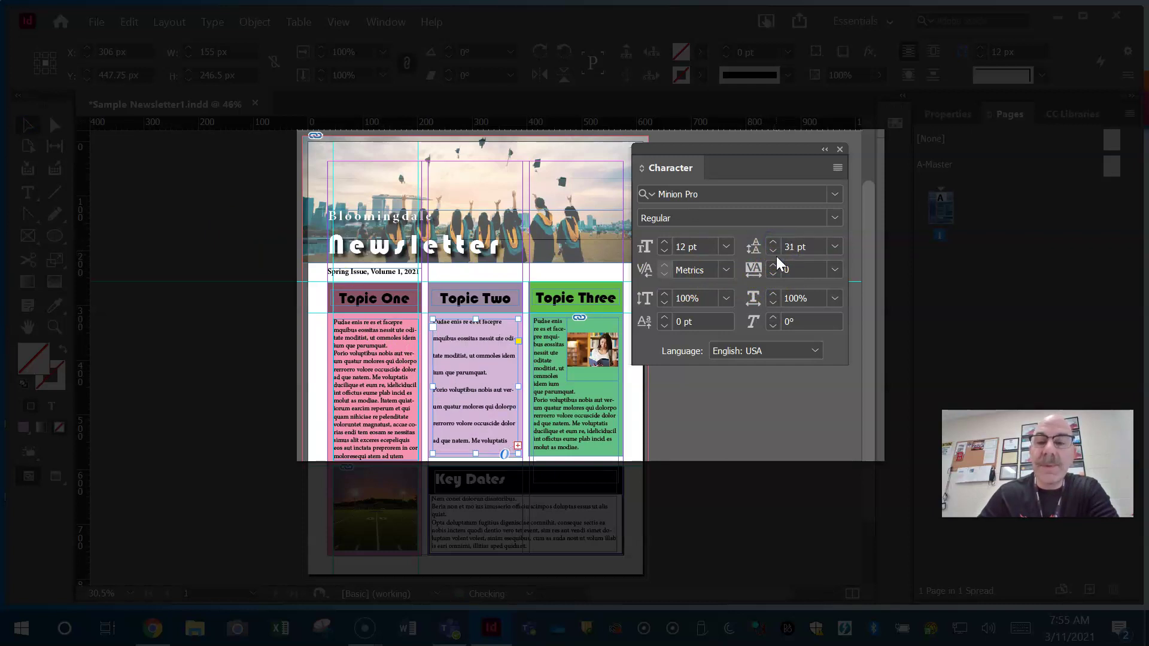
left_click(774, 250)
left_click(772, 252)
left_click(772, 252)
left_click(773, 252)
left_click(773, 252)
left_click(772, 250)
left_click(773, 250)
left_click(772, 251)
left_click(772, 250)
left_click(772, 250)
left_click(772, 250)
left_click(773, 251)
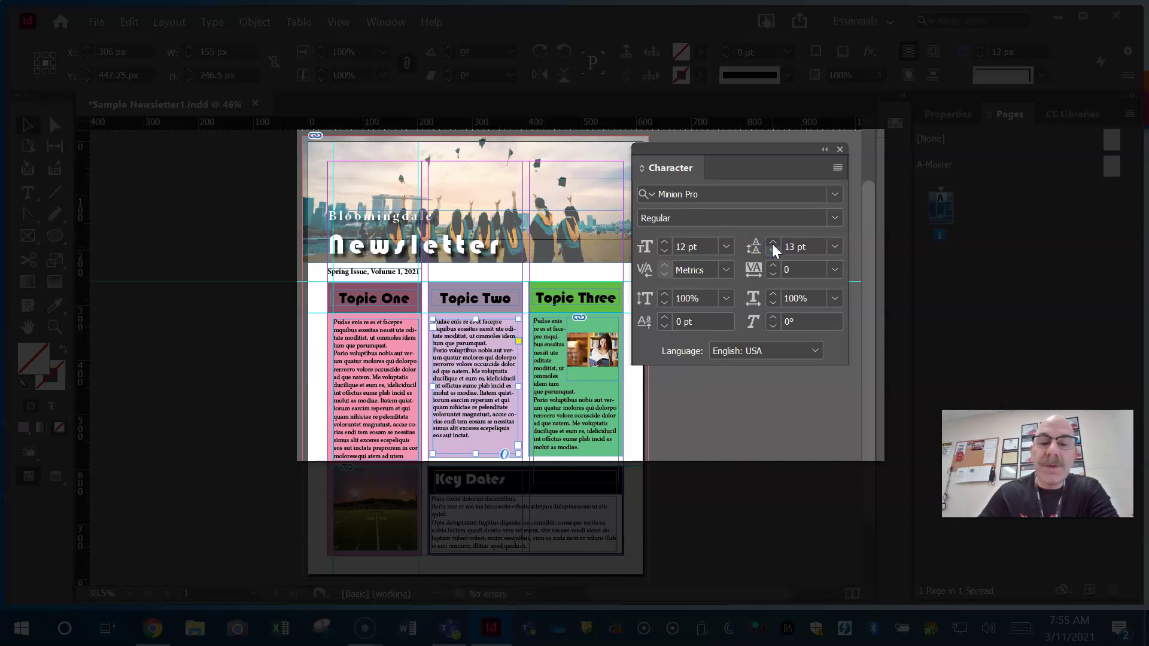
left_click(773, 242)
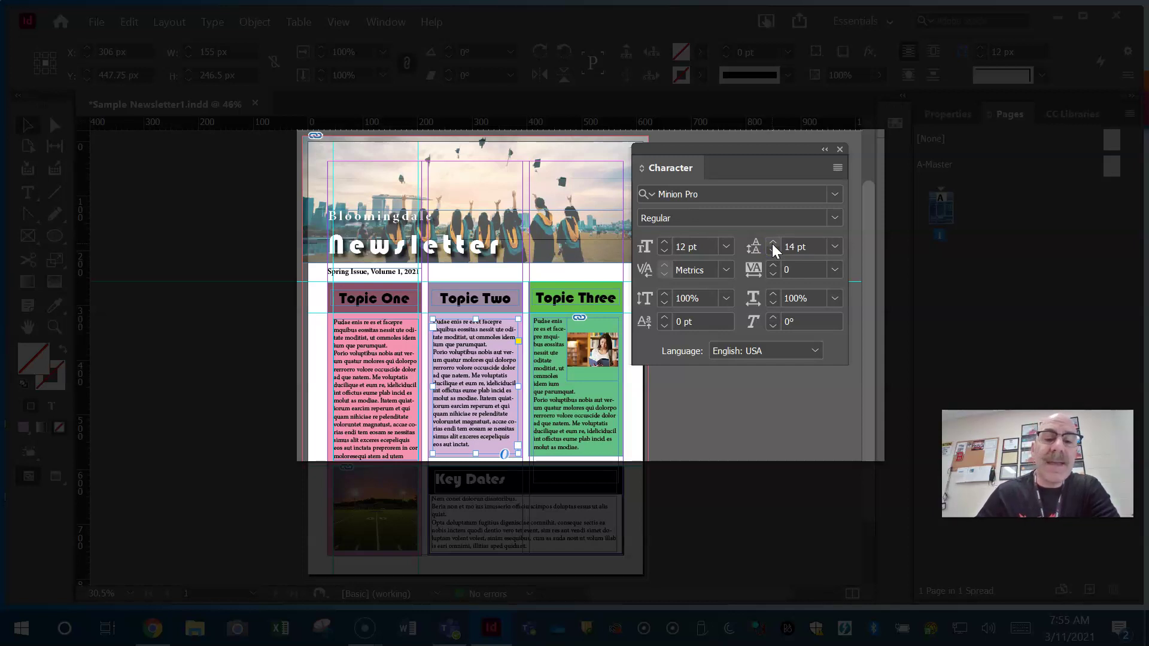
Examine the leading of the Topic One and Topic Two headings and of the Topic Three body text
left_click(389, 305)
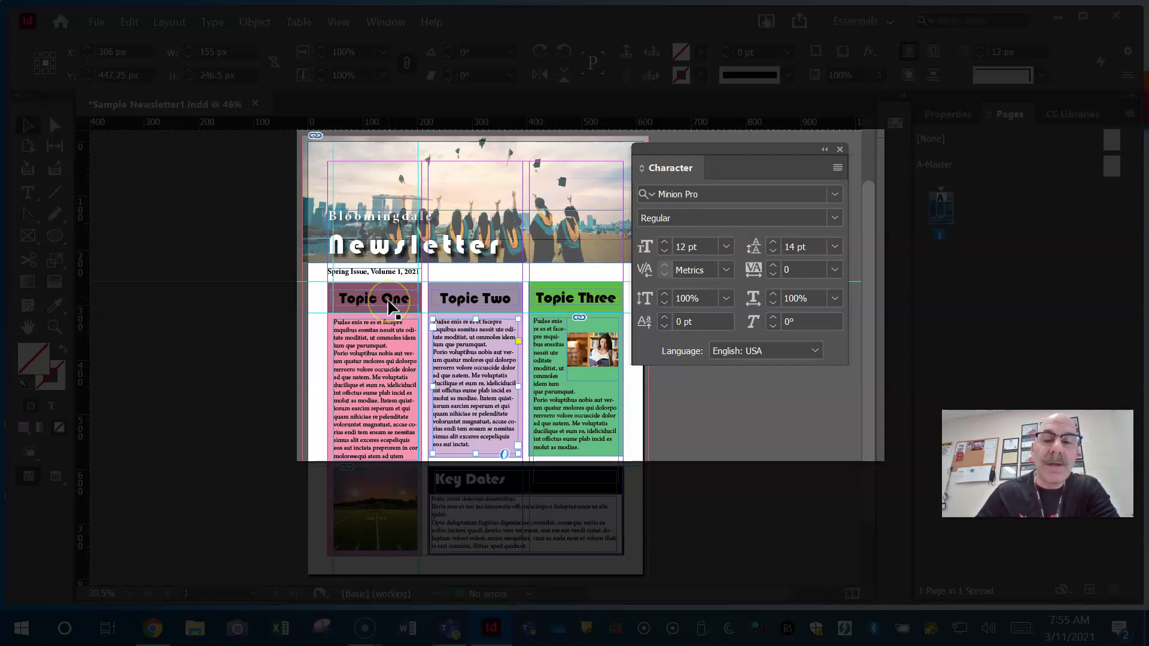
left_click(506, 302)
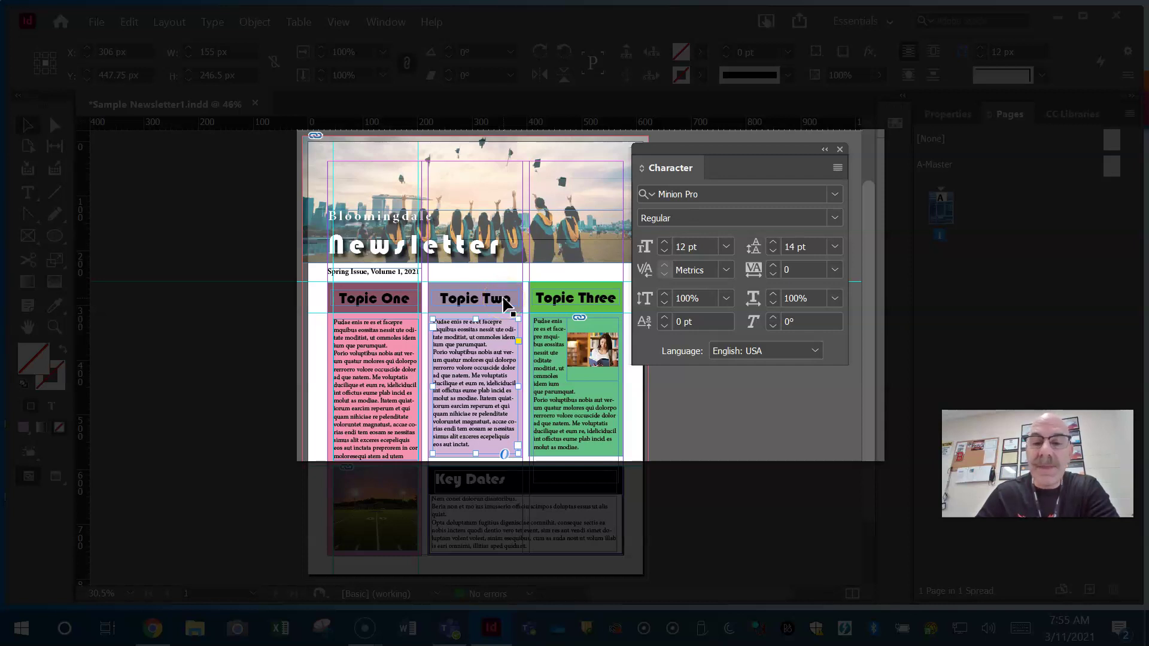
left_click(473, 270)
left_click(492, 298)
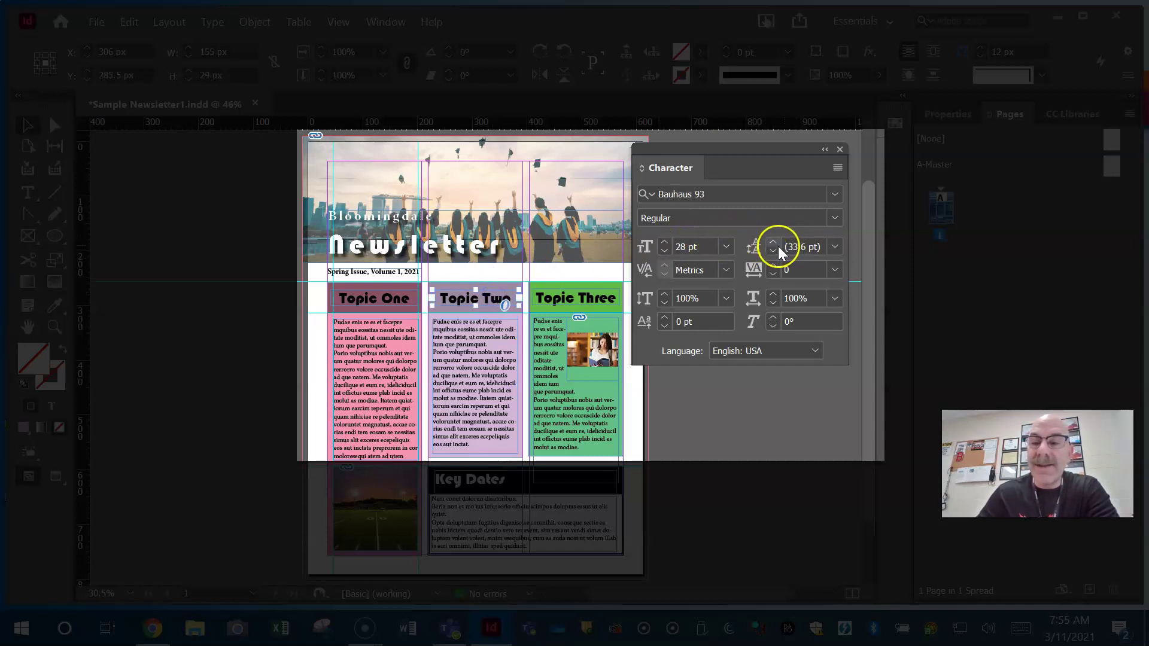
left_click(404, 307)
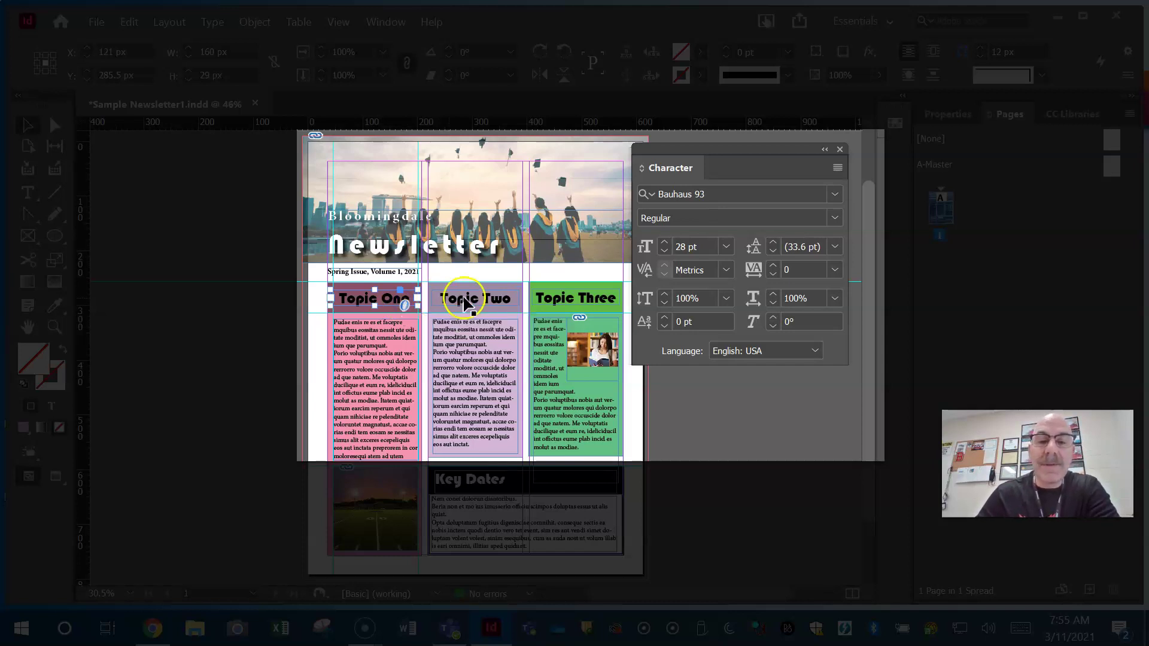
left_click(505, 299)
left_click(389, 299)
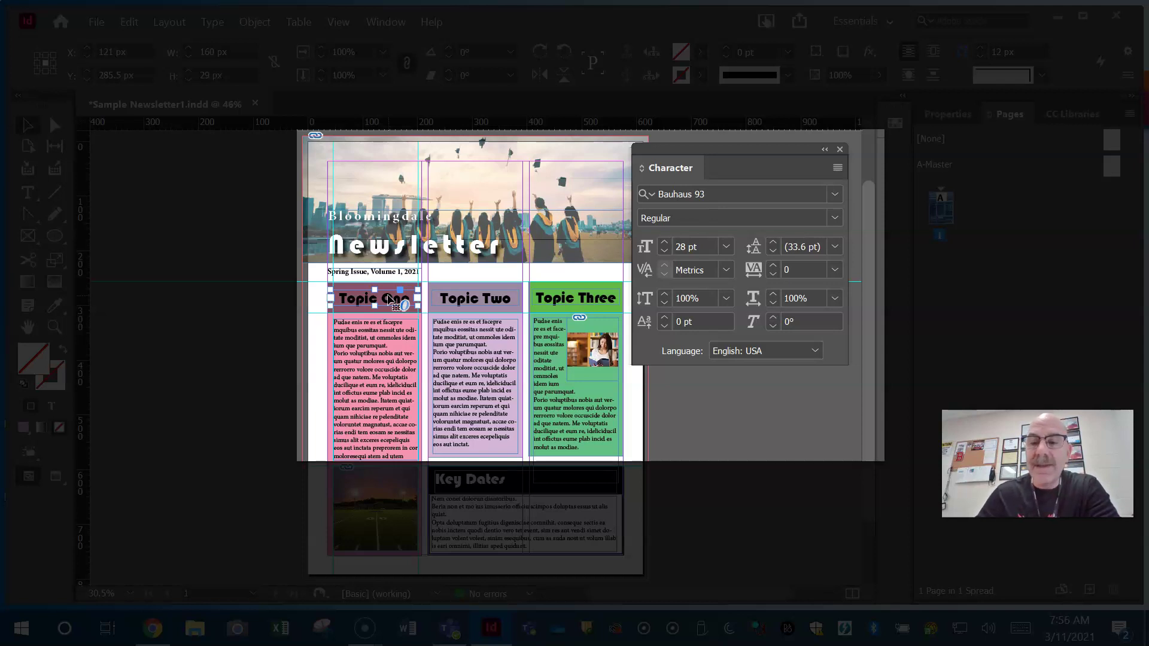
left_click(577, 388)
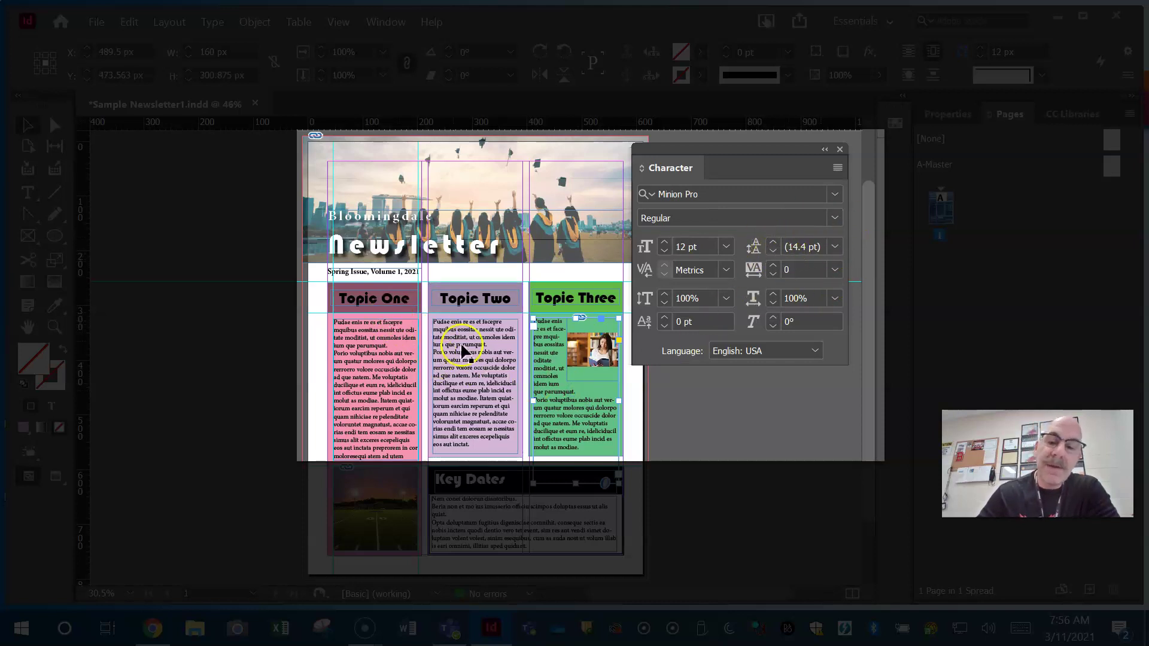
left_click(255, 343)
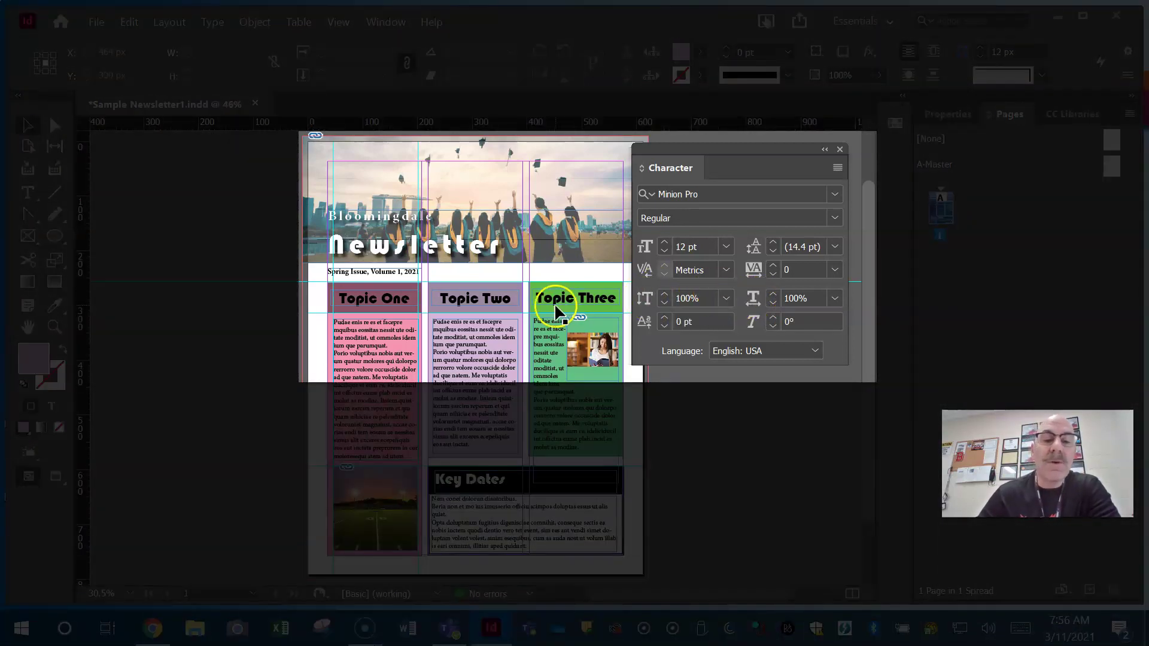
Set the vertical scale of the Bloomingdale Newsletter title text to 139%
left_click(473, 250)
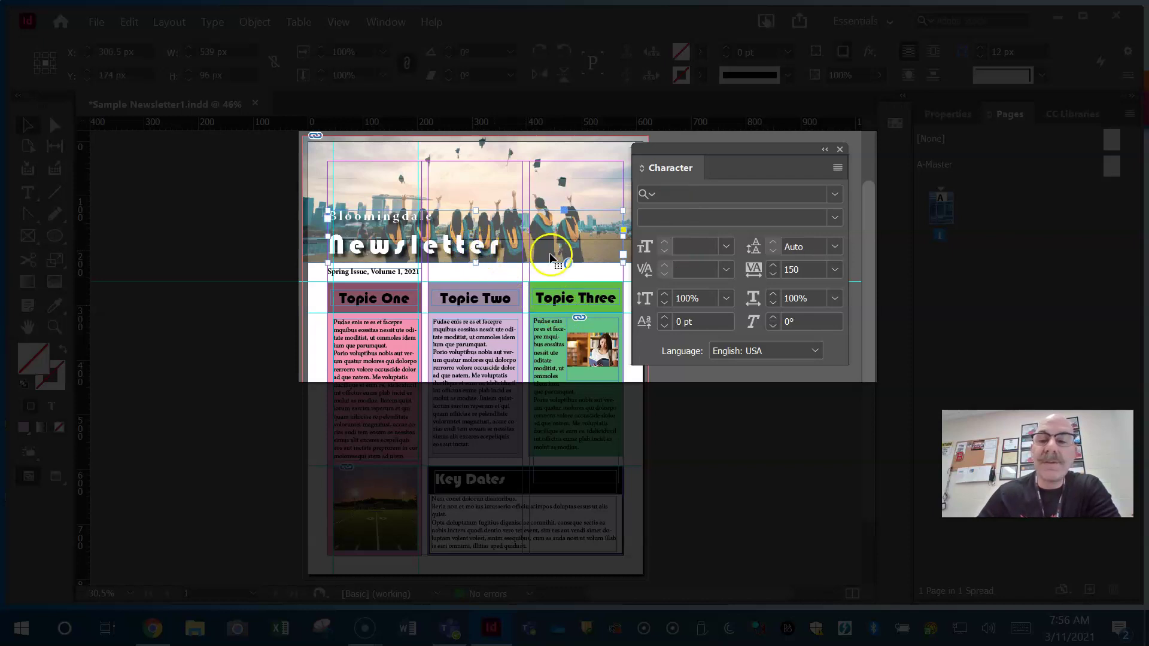
left_click(665, 295)
left_click(664, 295)
left_click(664, 295)
left_click(664, 295)
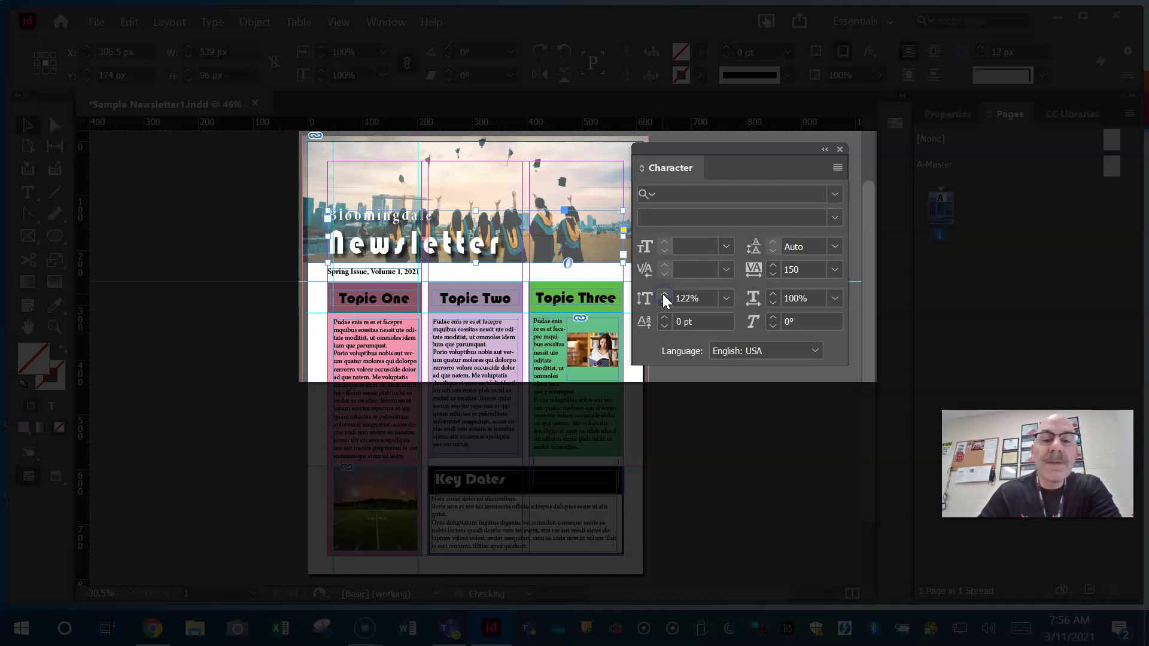
left_click(665, 295)
left_click(664, 295)
left_click(664, 295)
left_click(664, 295)
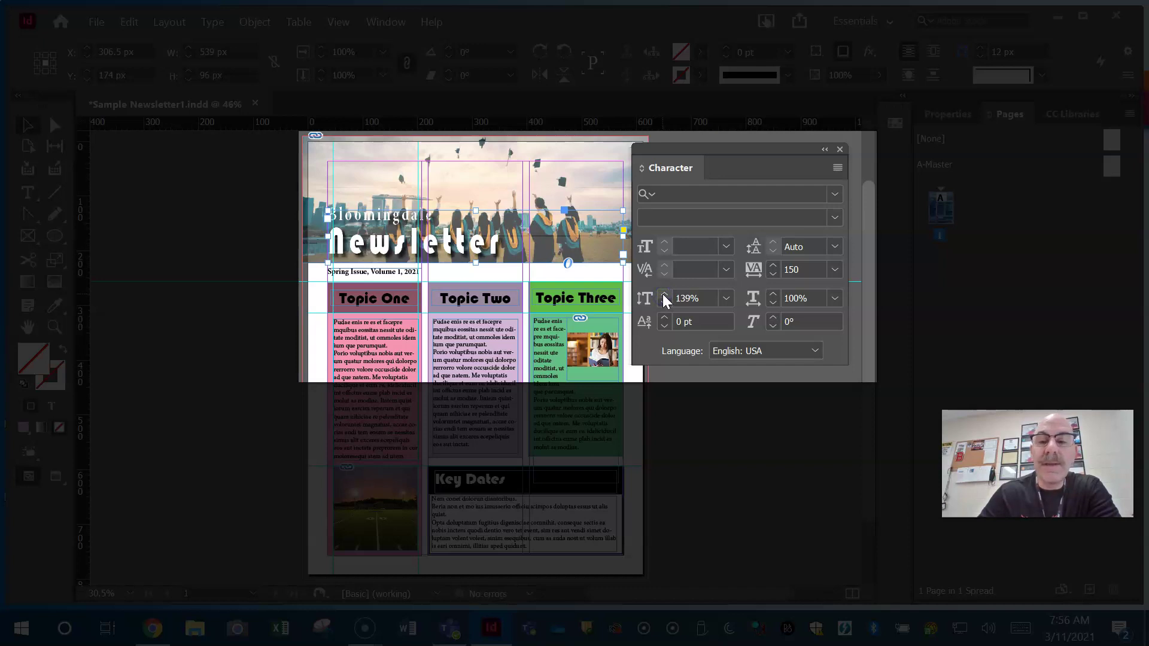
Set the title text's horizontal scale to 123% and close the Character formatting controls
left_click(773, 296)
left_click(773, 296)
left_click(773, 296)
left_click(773, 296)
left_click(773, 296)
left_click(773, 296)
left_click(773, 297)
left_click(774, 297)
left_click(773, 275)
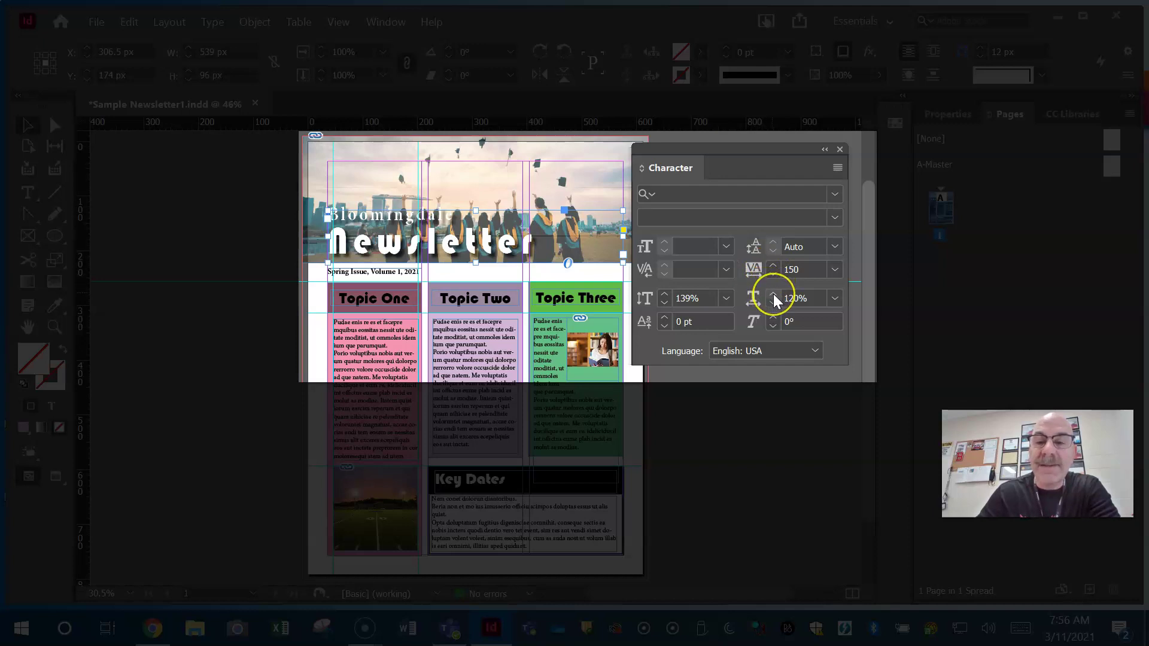
left_click(773, 293)
left_click(773, 293)
left_click(773, 294)
left_click(773, 293)
left_click(774, 293)
left_click(773, 293)
left_click(773, 302)
left_click(773, 302)
left_click(773, 302)
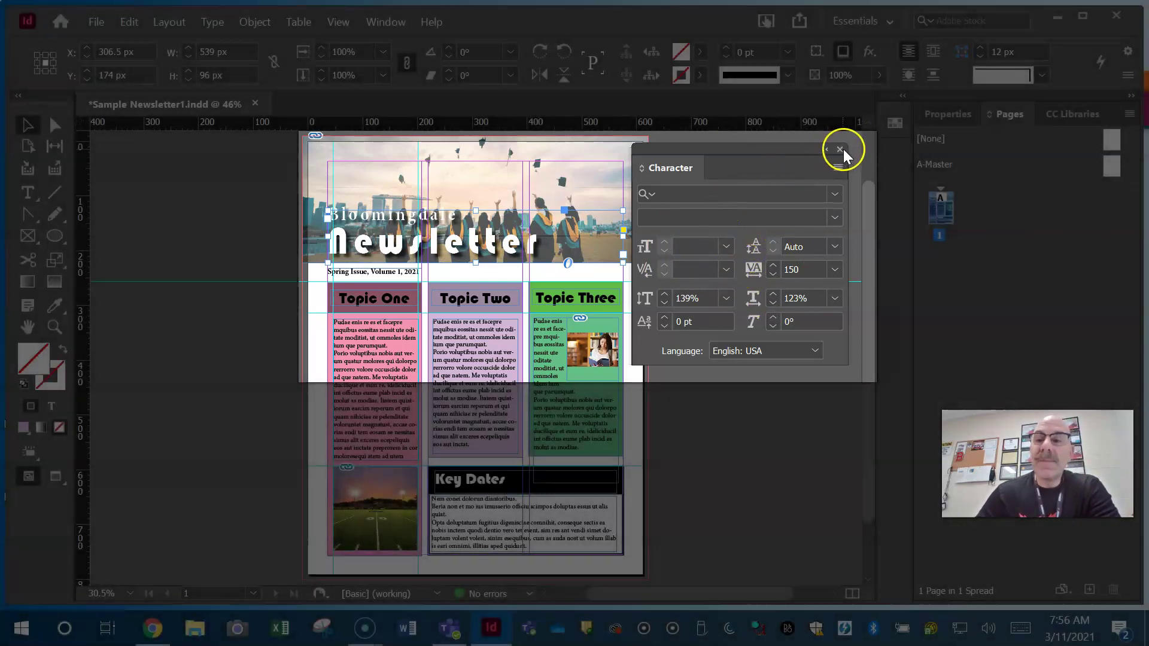
left_click(839, 149)
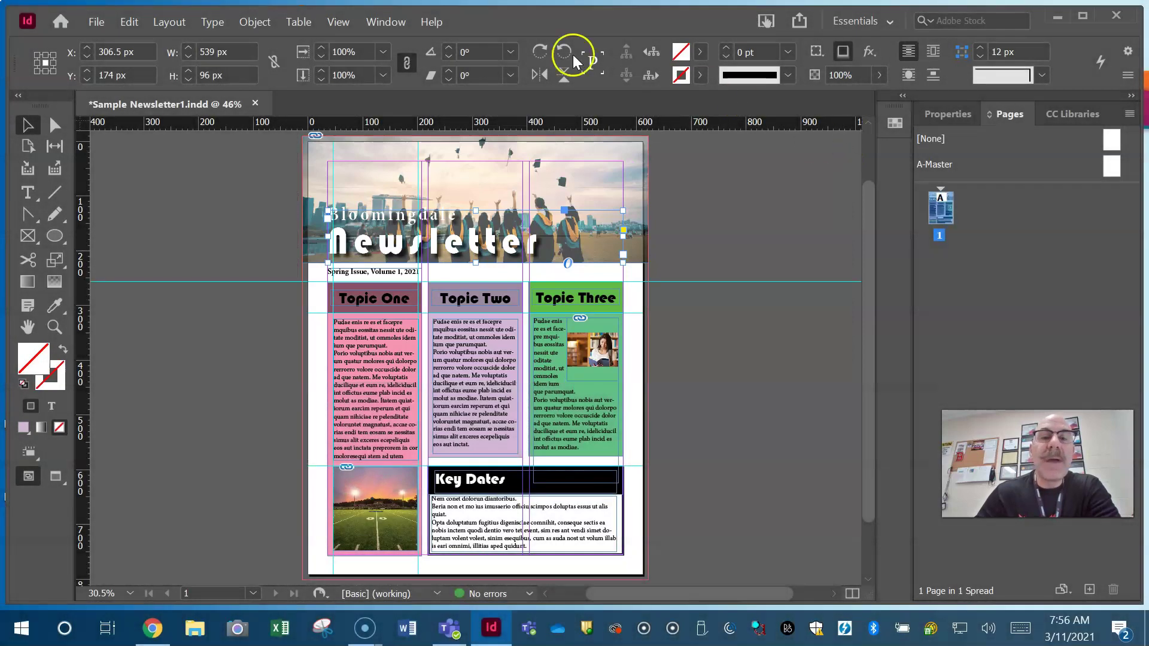
Display the document's layers, enlarge the list area, and expand Layer 1 to show its individual objects
left_click(397, 23)
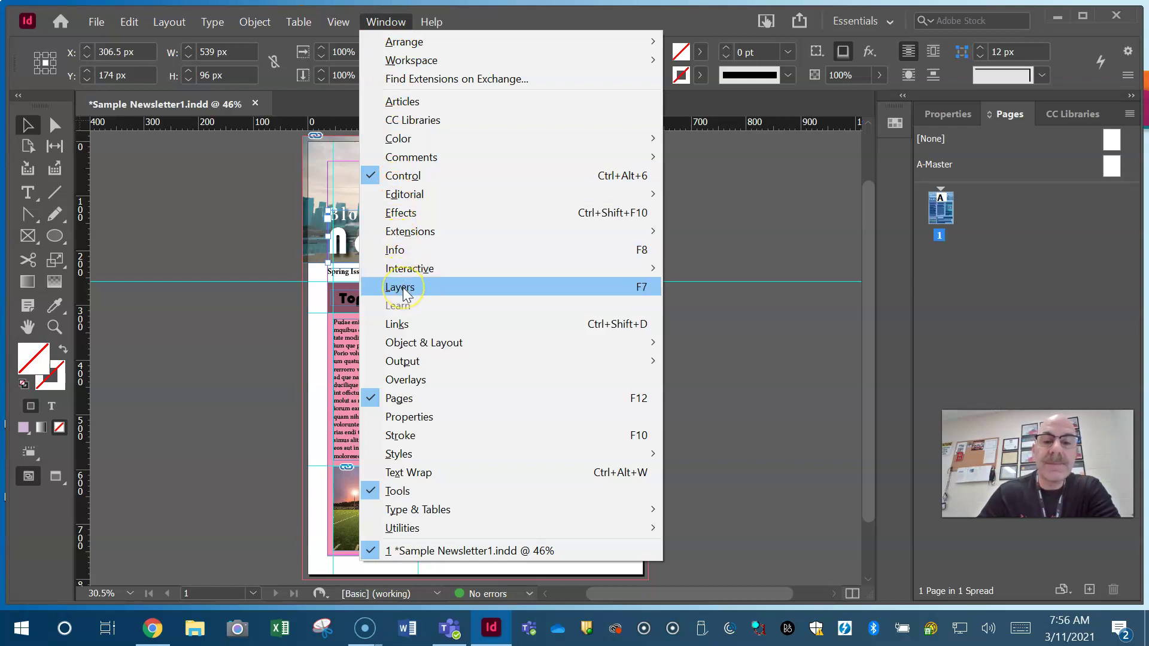
left_click(570, 287)
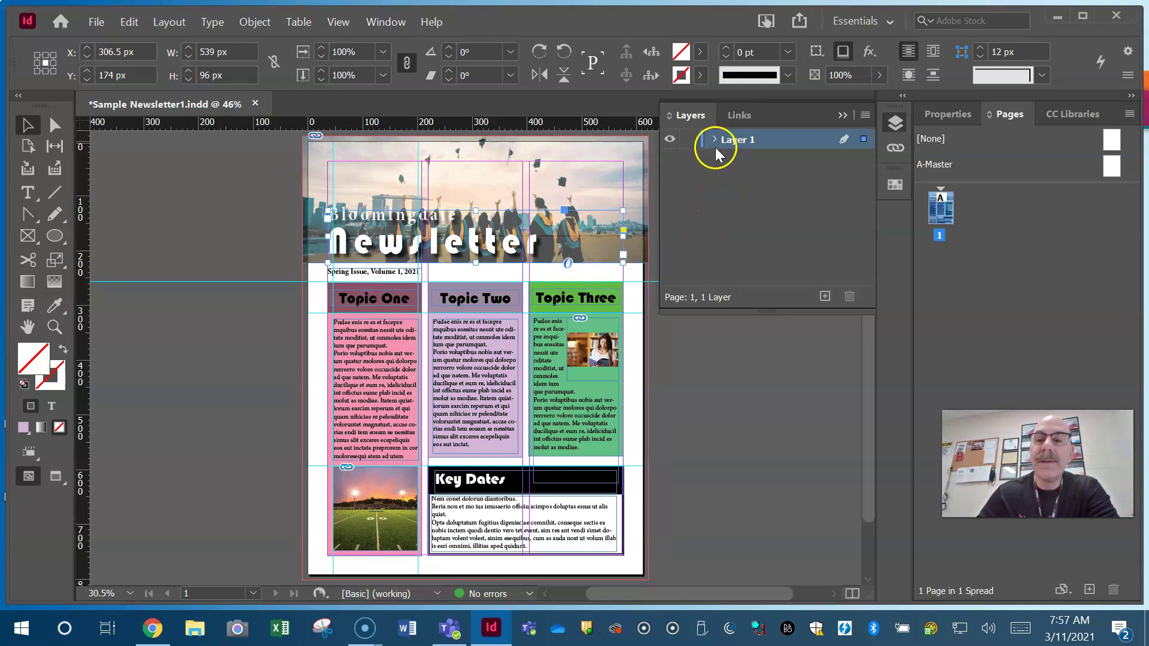
left_click_drag(755, 305, 739, 505)
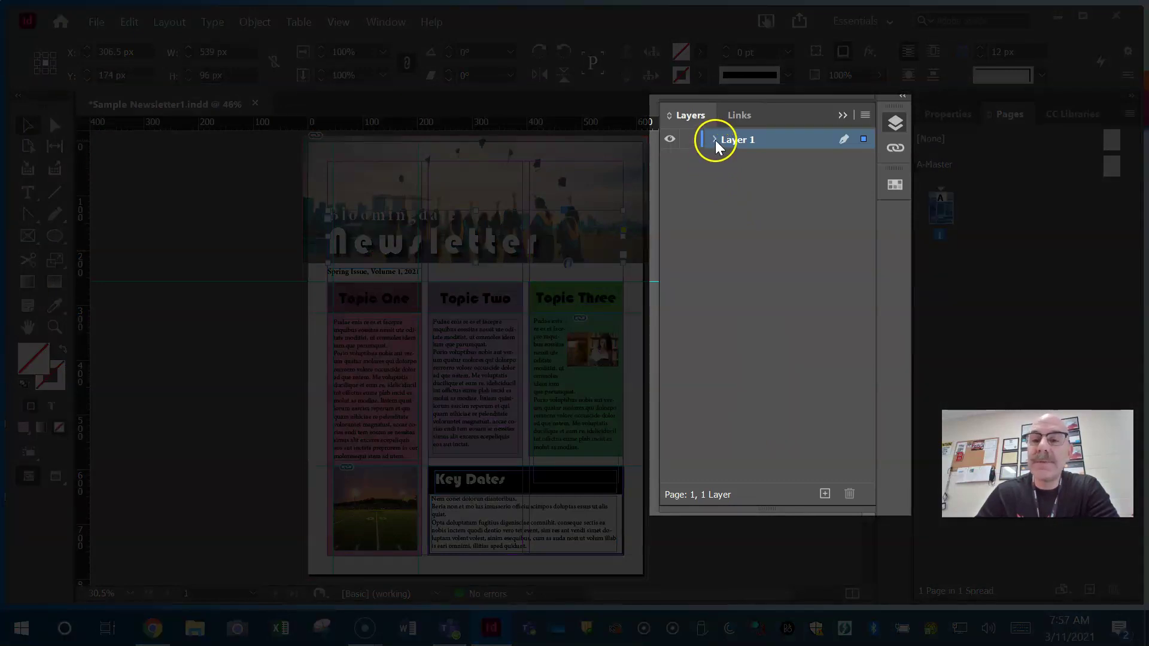
left_click(714, 140)
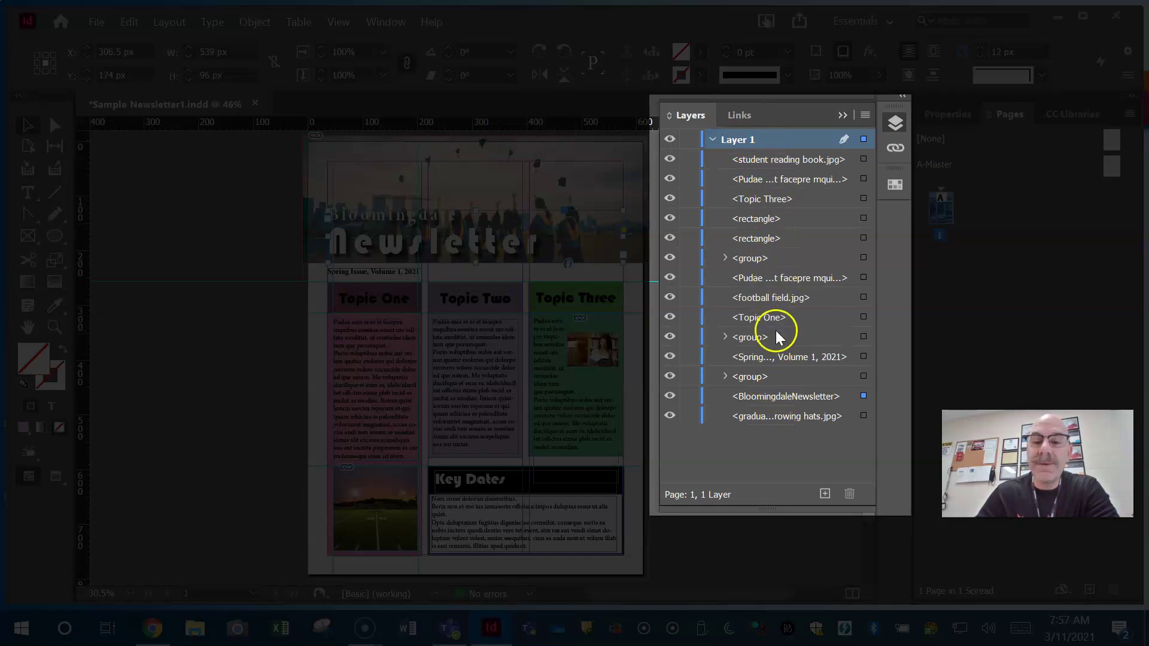
Inspect the contents of the groups in Layer 1, expanding and collapsing each one
left_click(723, 337)
left_click(723, 337)
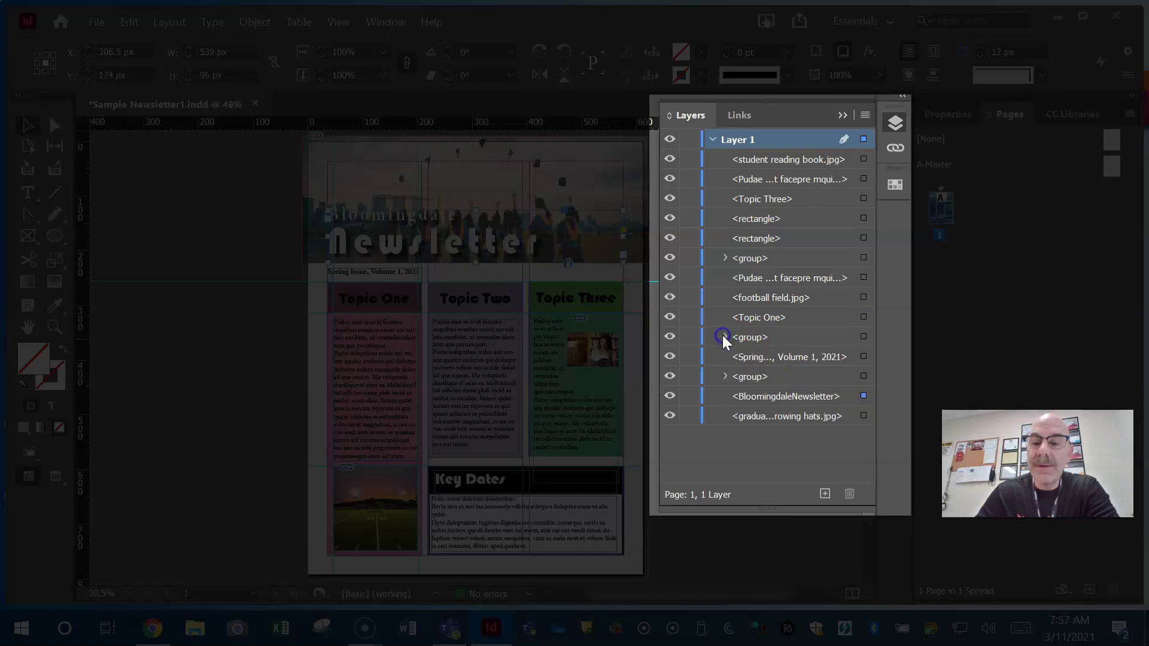
left_click(724, 377)
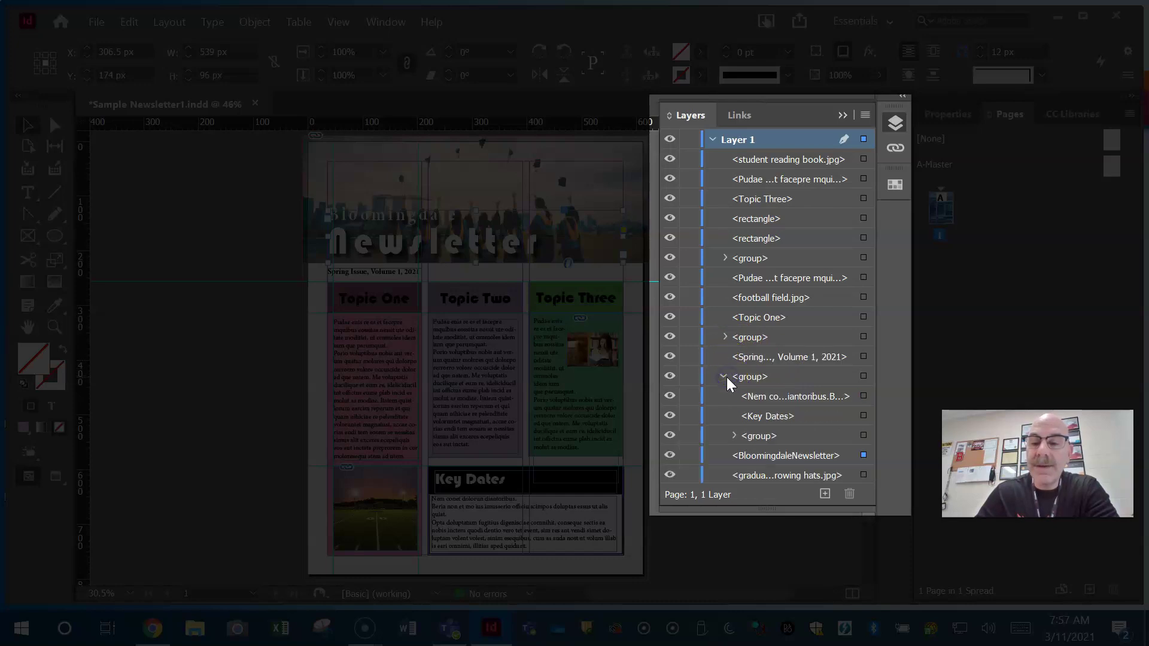
left_click(724, 376)
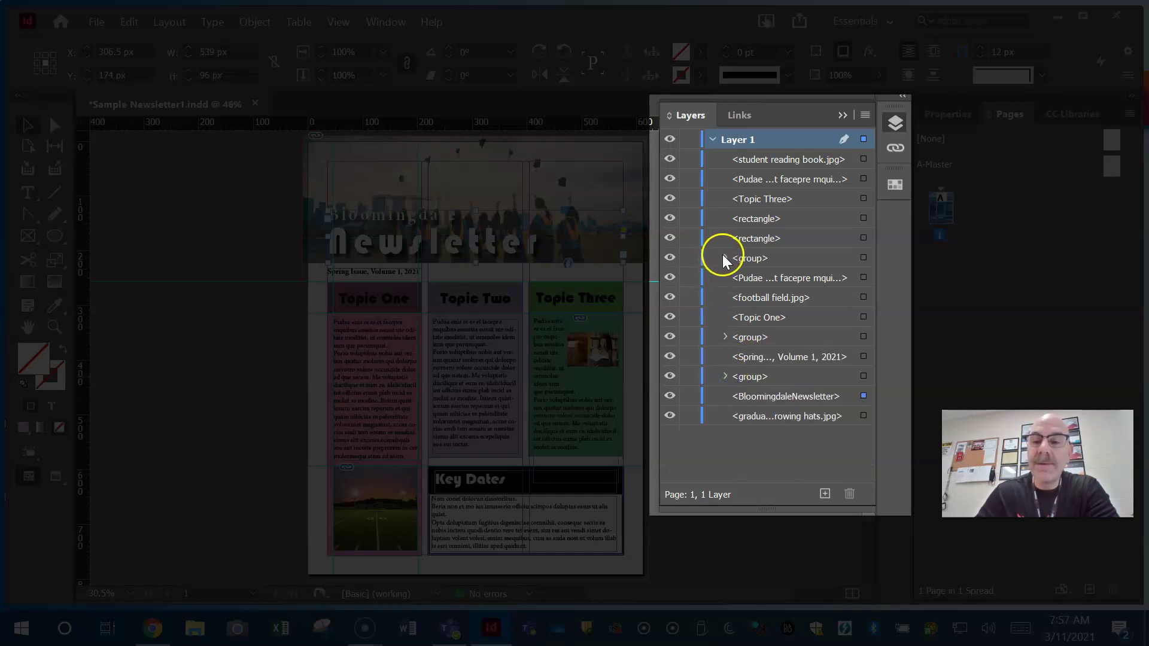
left_click(723, 256)
left_click(723, 256)
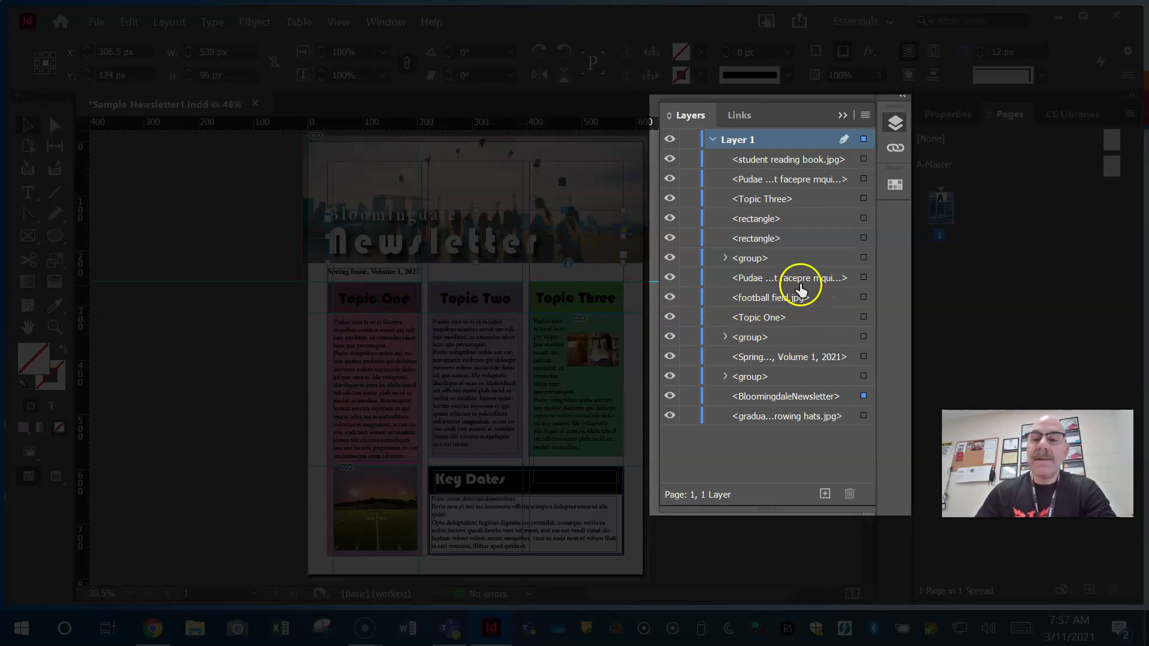
Create a new layer named Image Group, keeping Red as its layer color
left_click(824, 494)
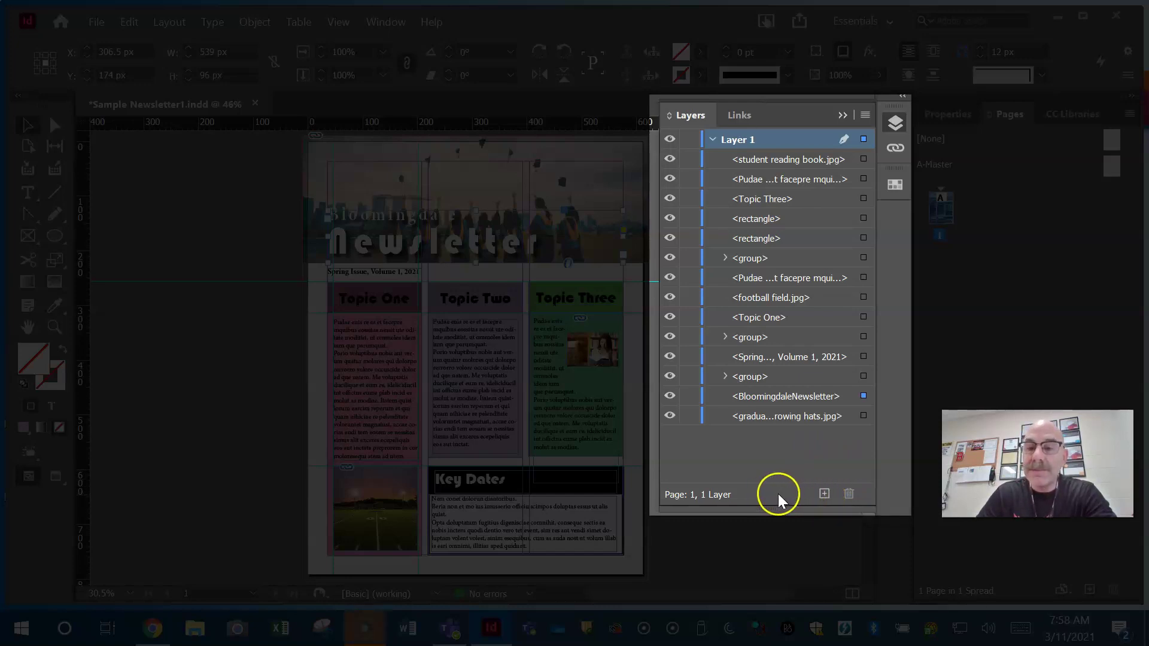
left_click(824, 494)
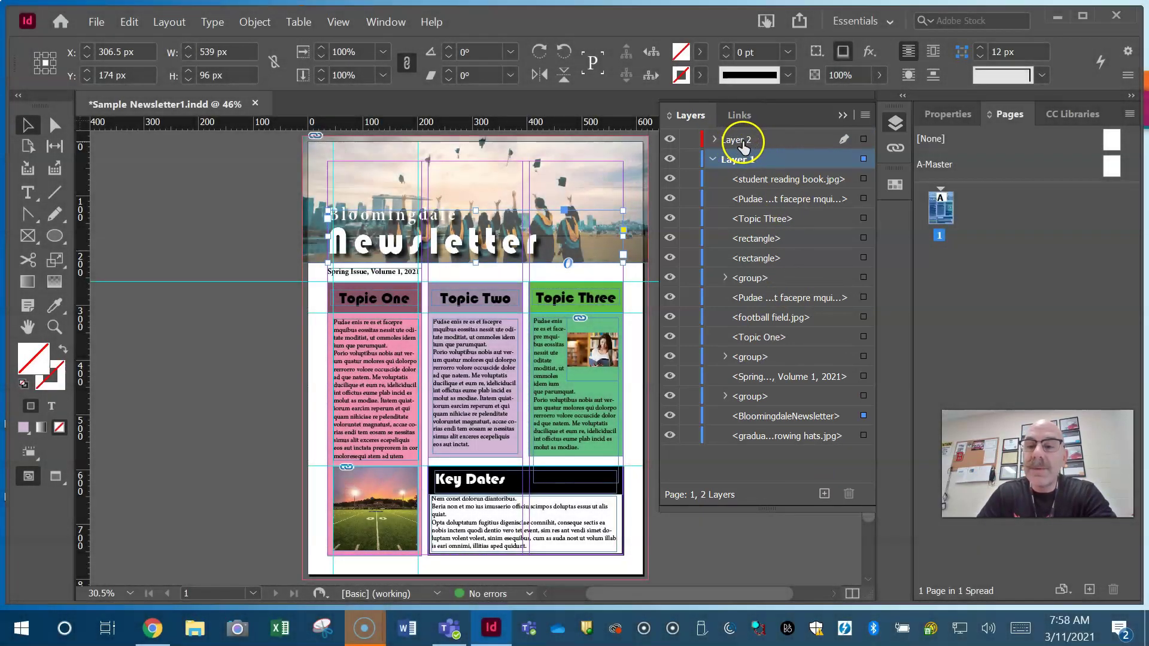
double_click(740, 141)
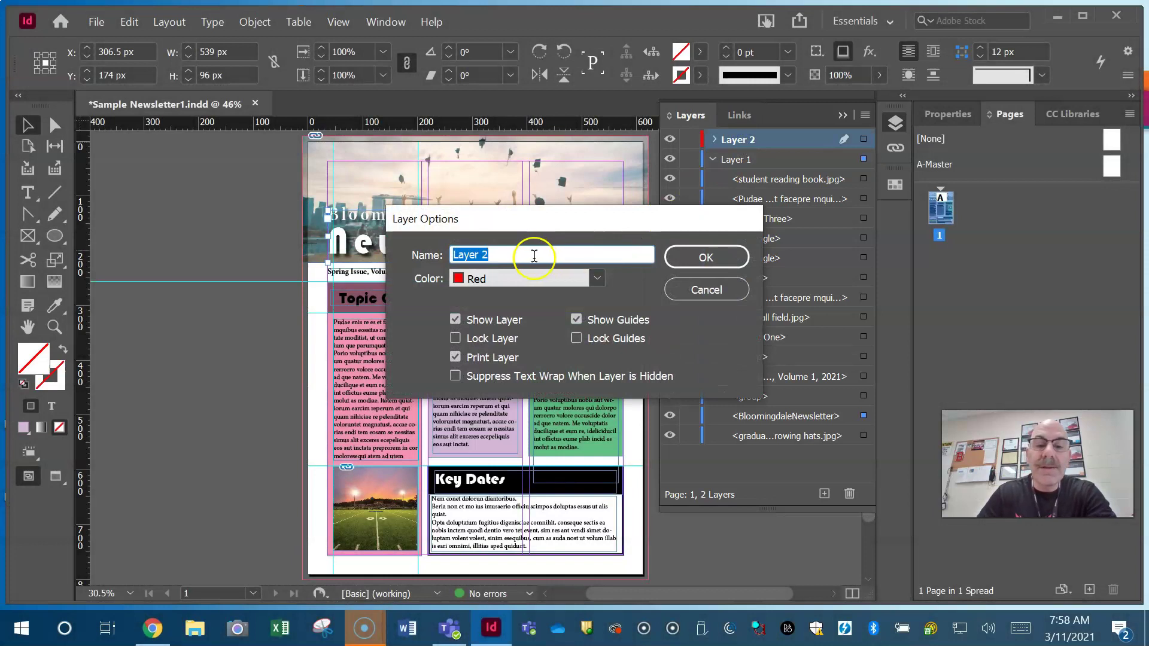
type("D")
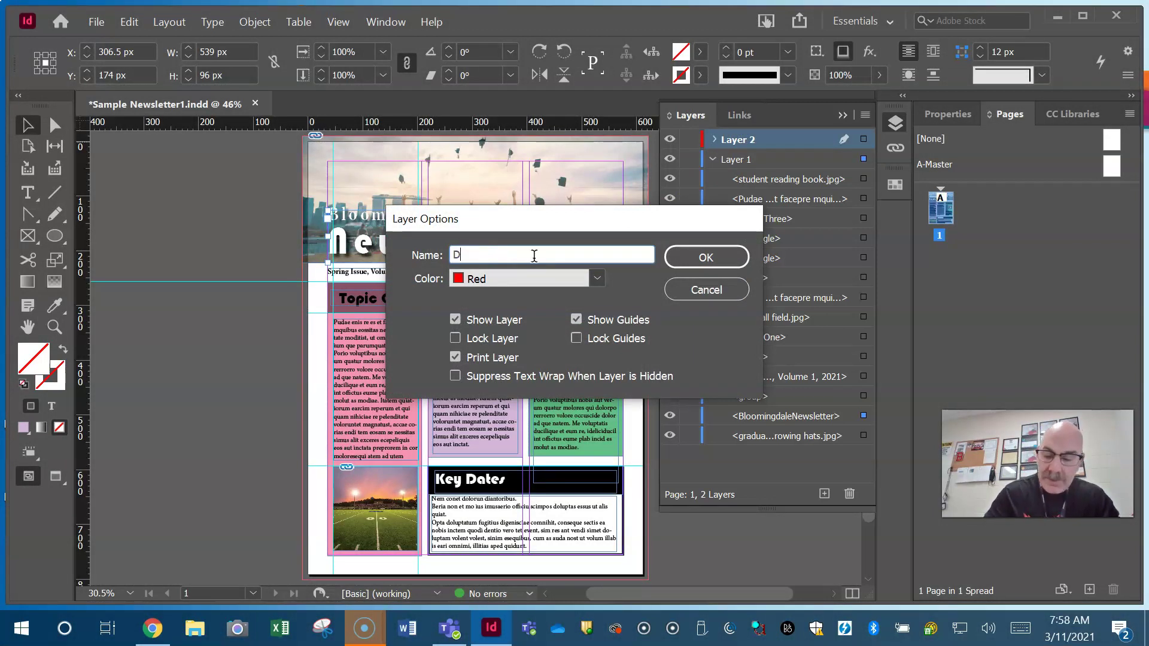
type("Image Group")
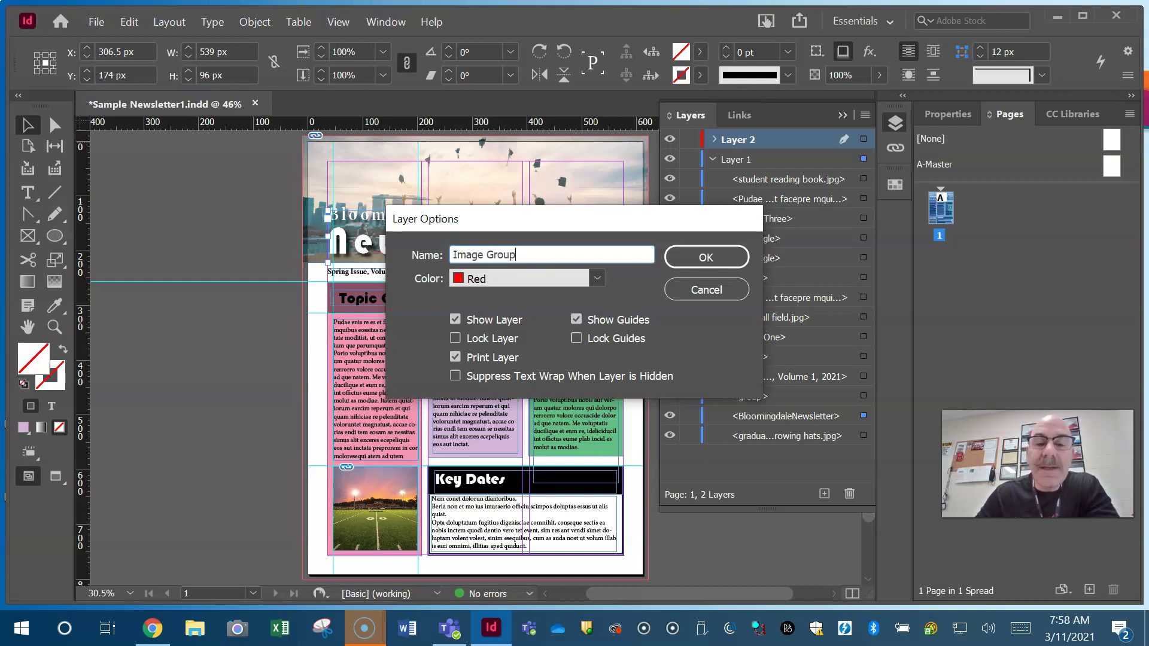
left_click(597, 278)
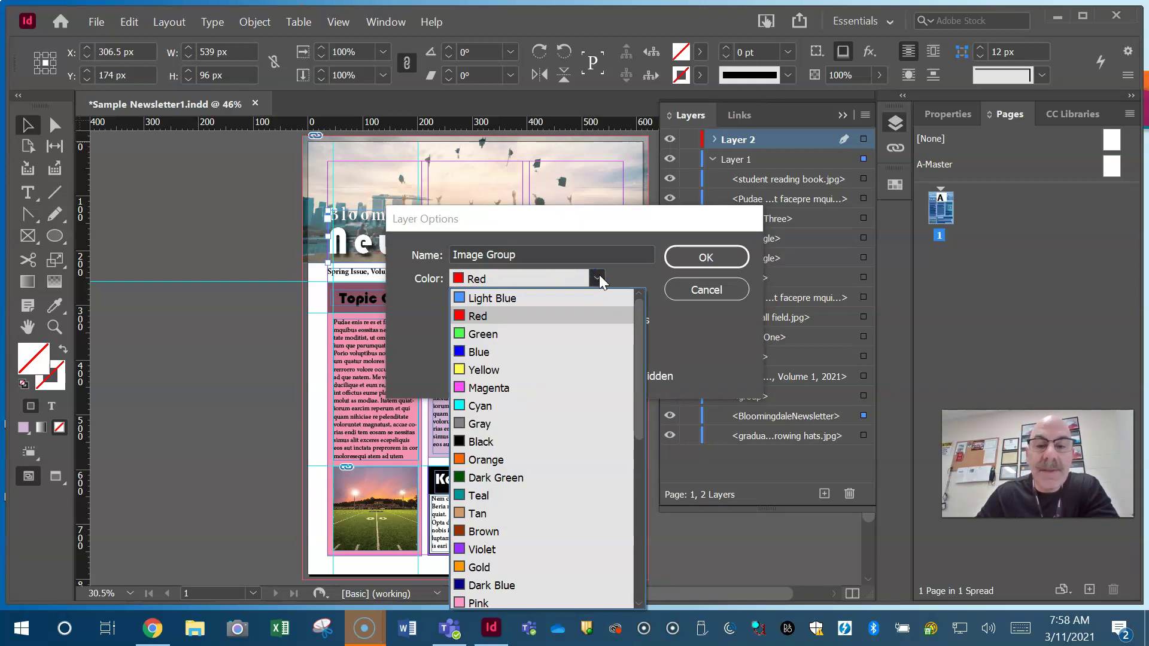
left_click(597, 278)
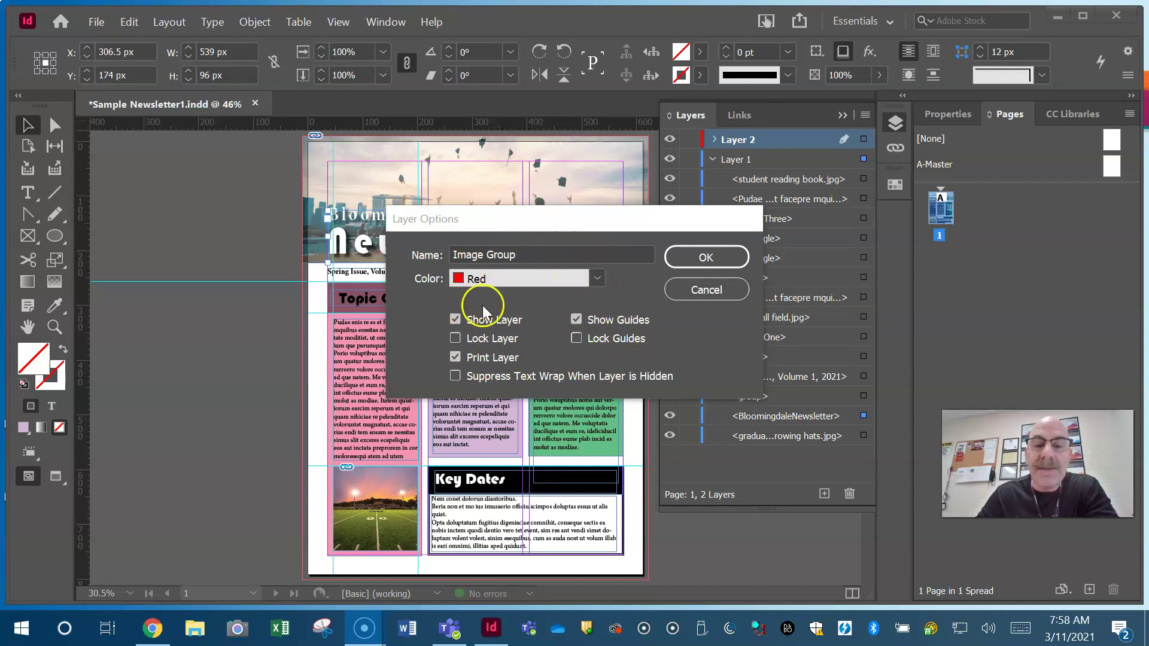
left_click(709, 258)
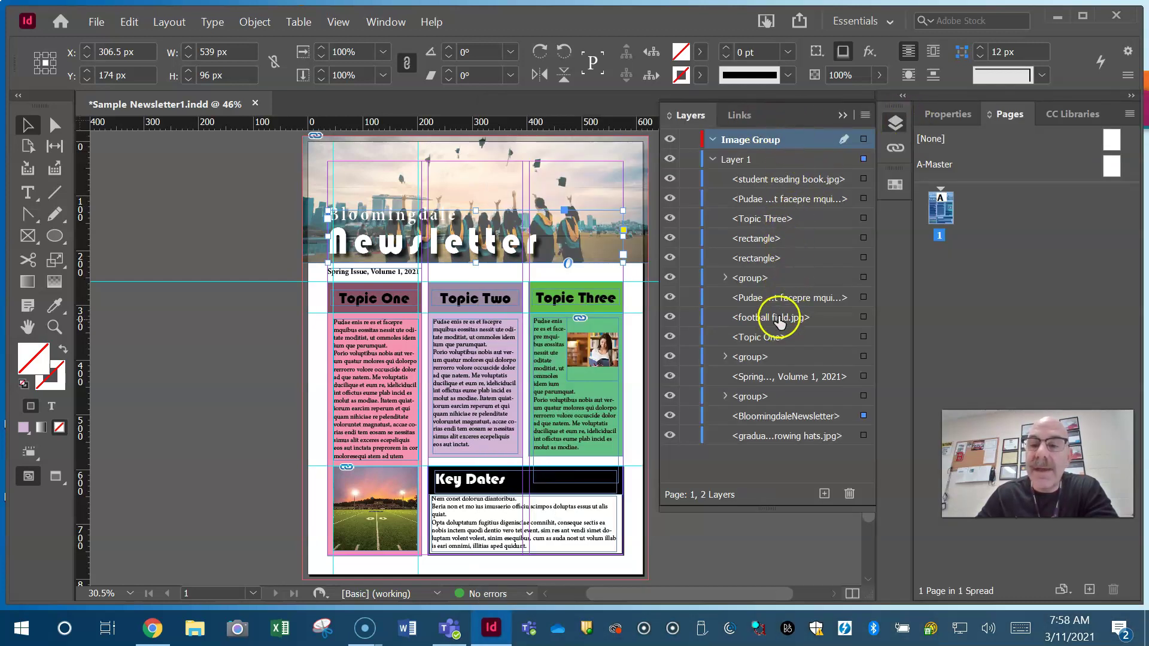
Move the graduation hats image from Layer 1 into the Image Group layer
mouse_move(768, 259)
left_mouse_down()
mouse_move(767, 141)
mouse_move(770, 265)
left_mouse_up()
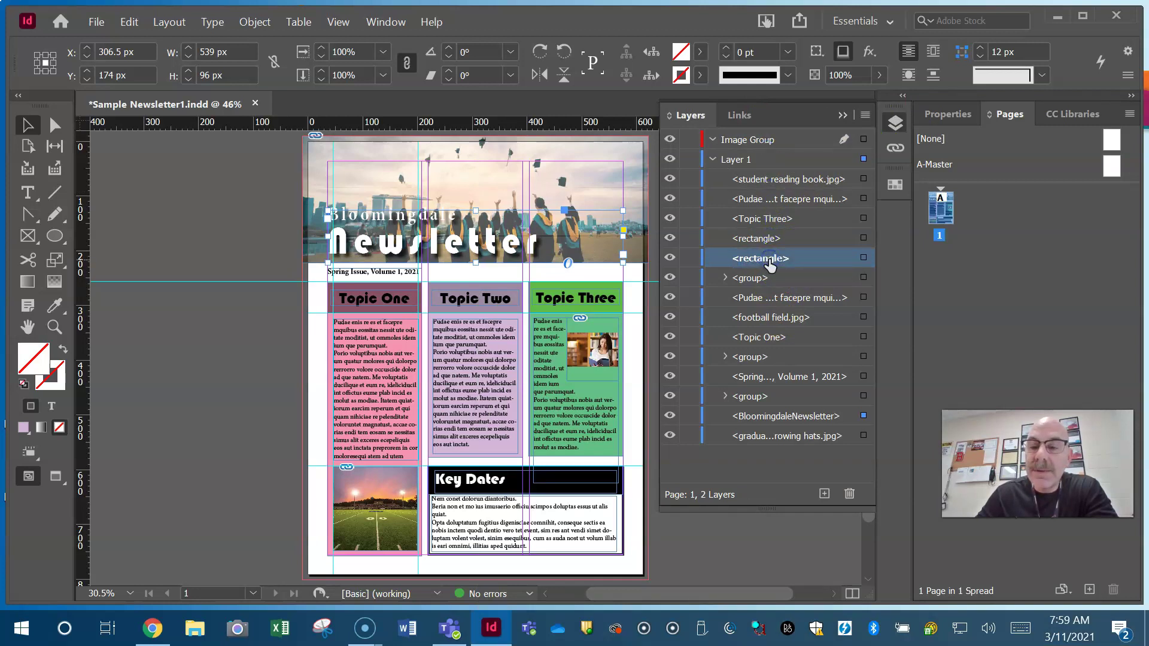
left_click(799, 436)
left_click_drag(798, 436, 767, 149)
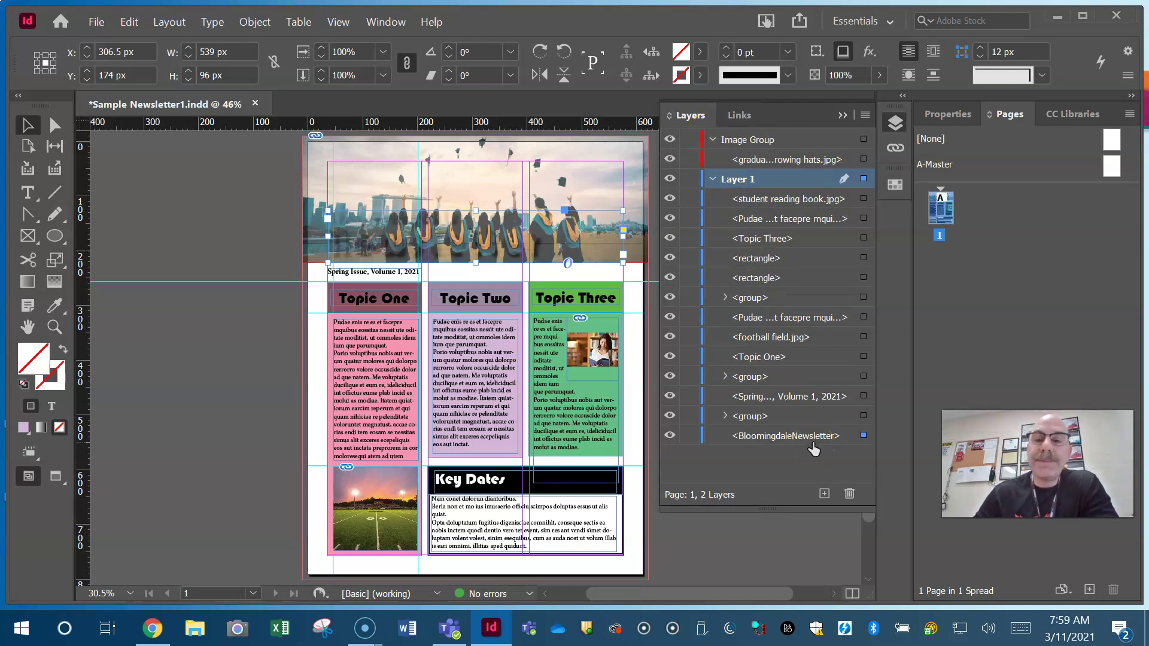
Hide the graduation image and show it again, then collapse the layers list
left_click(670, 159)
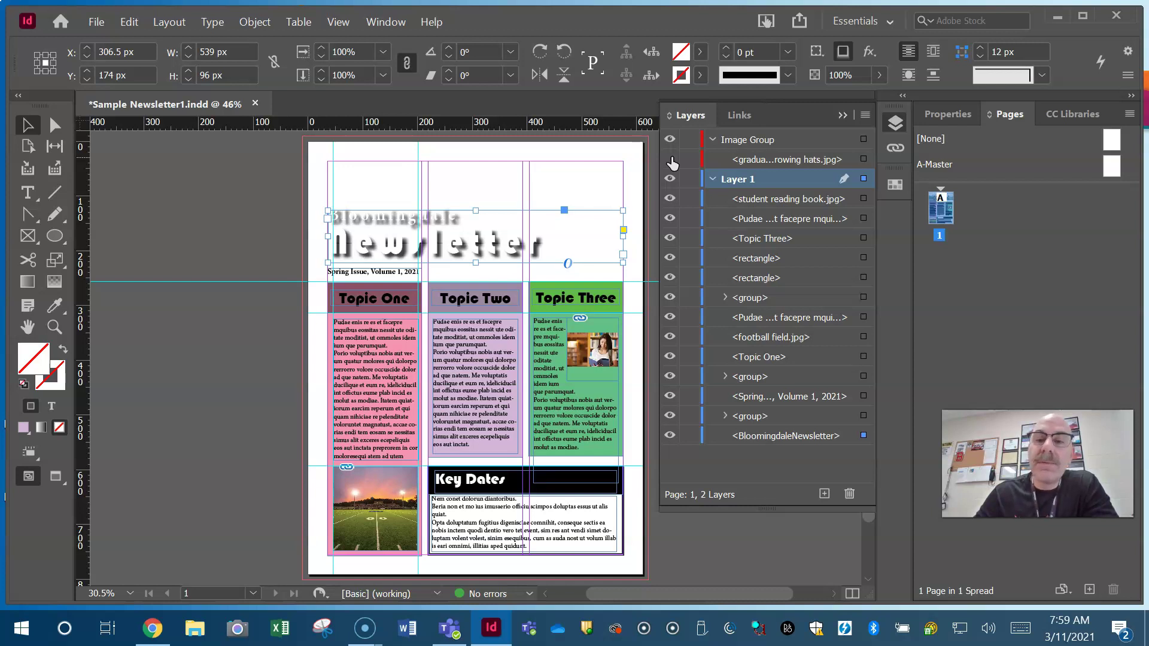
left_click(670, 159)
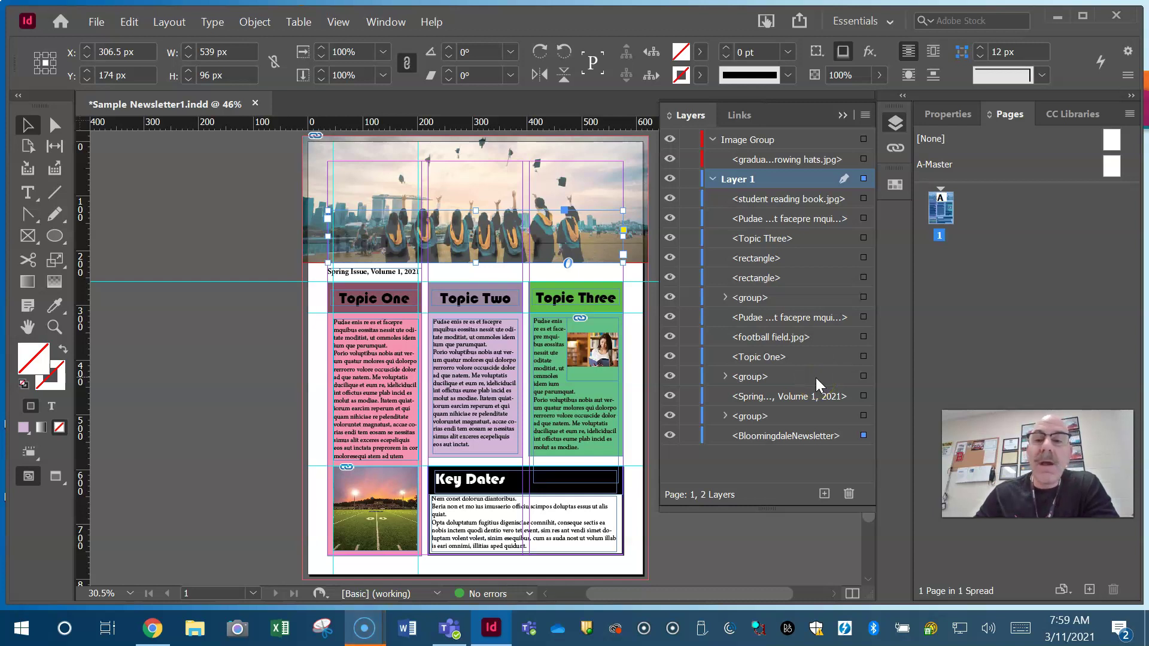
left_click(842, 115)
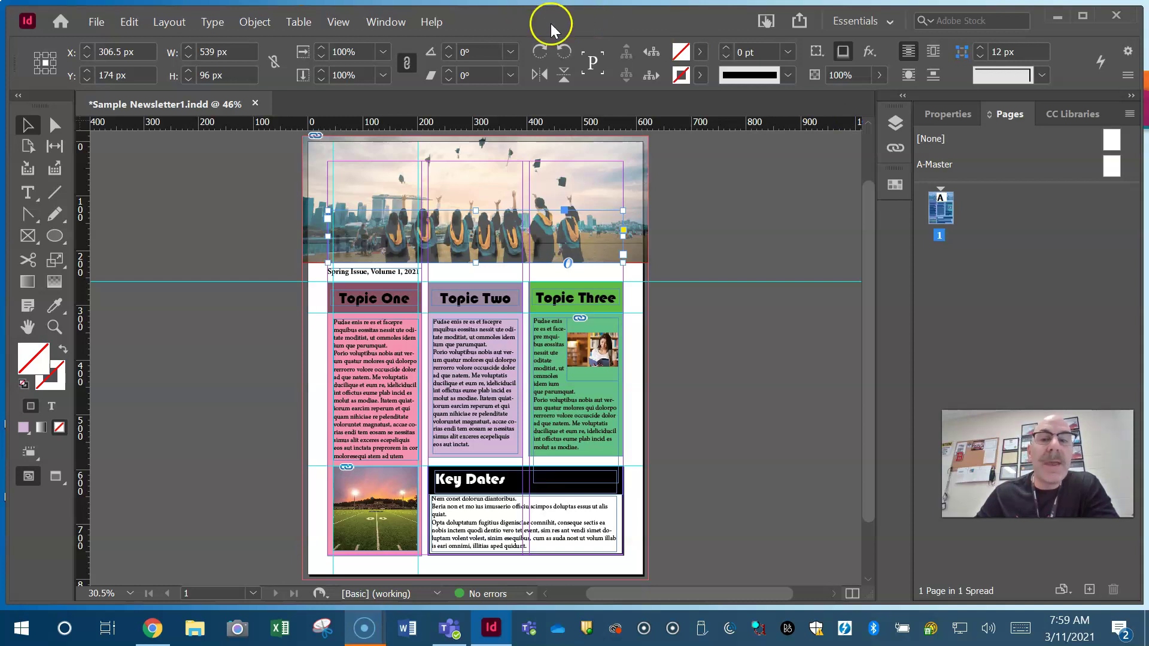
Display the document's color swatches
left_click(389, 22)
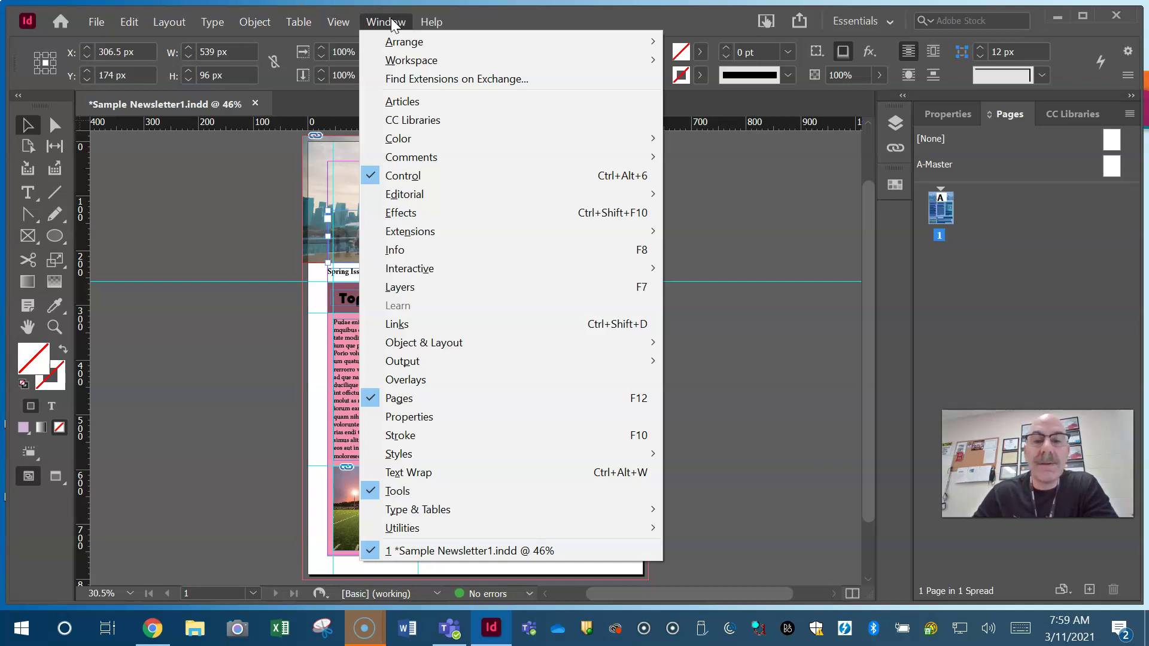
left_click(391, 42)
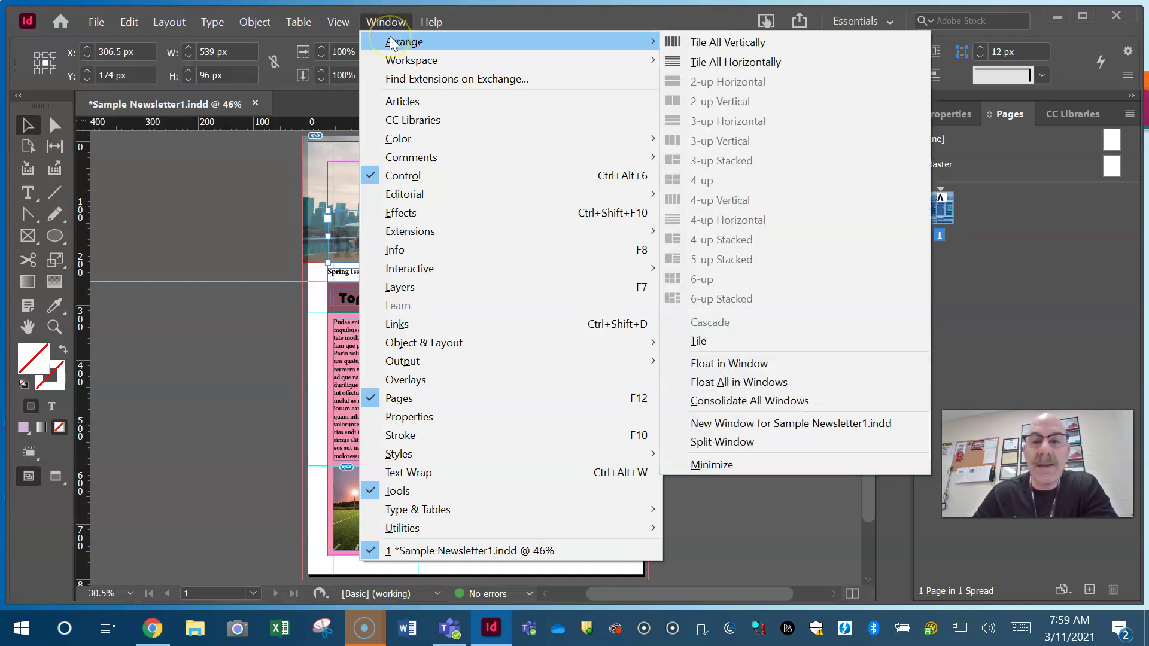
left_click(395, 62)
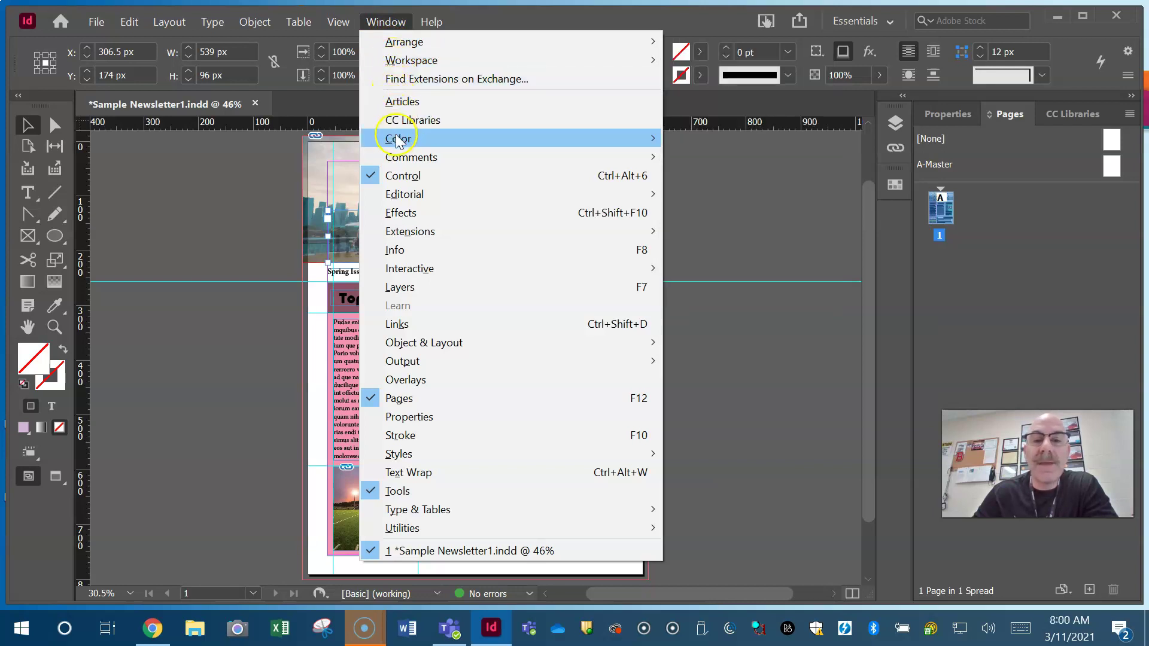
mouse_move(398, 140)
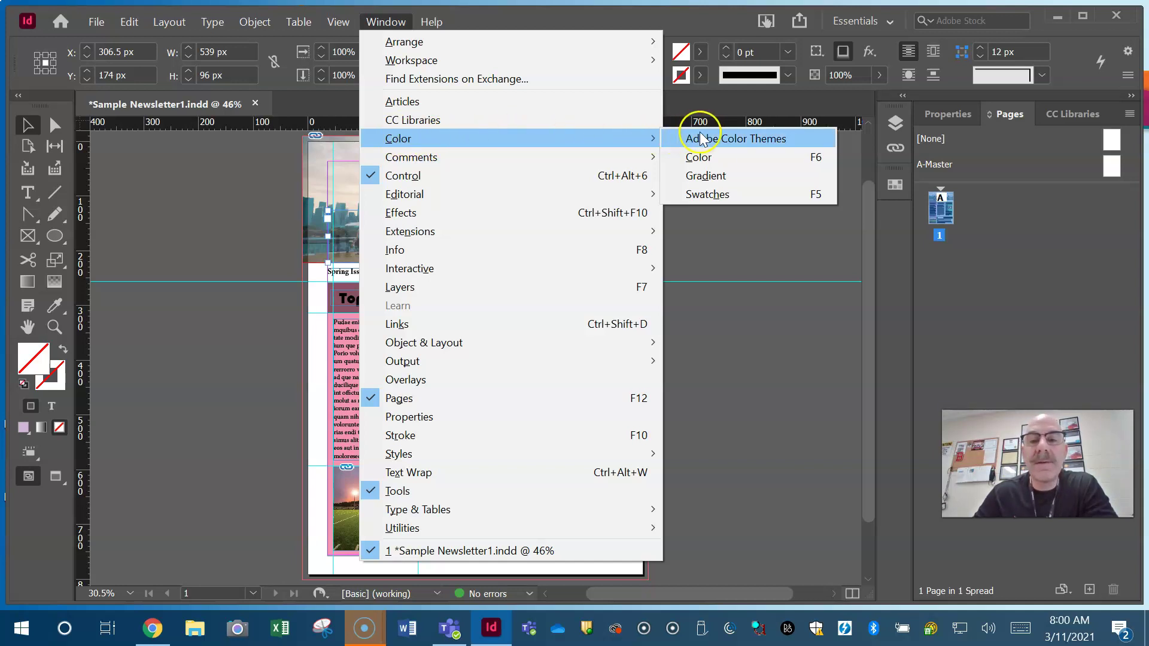
left_click(708, 194)
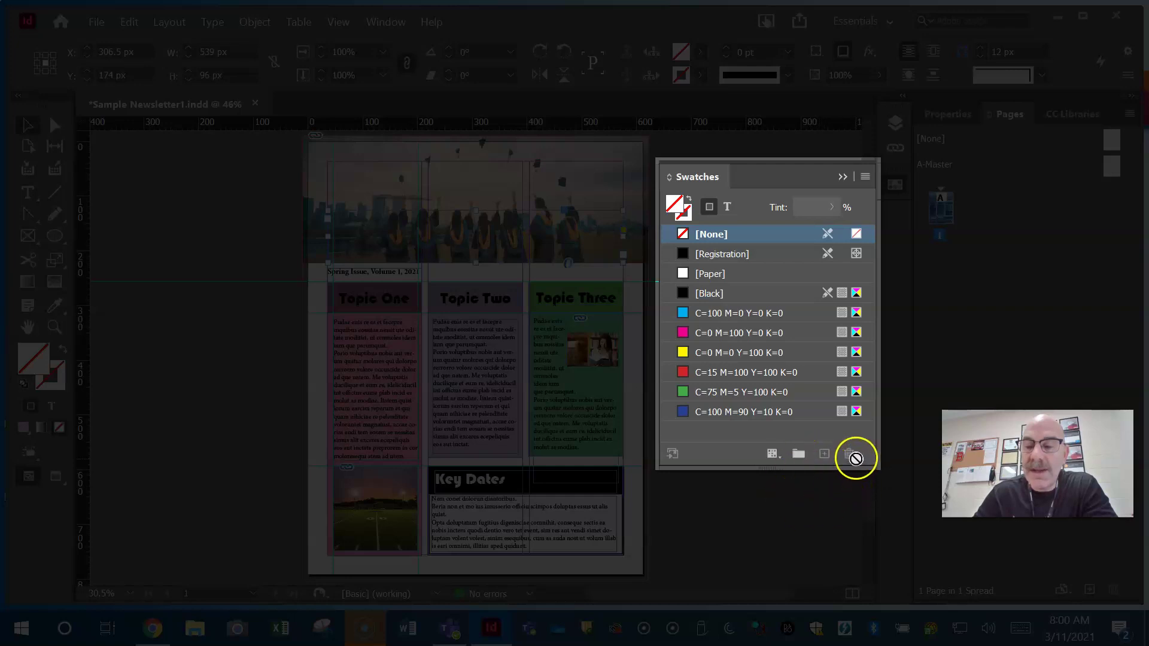
left_click(798, 457)
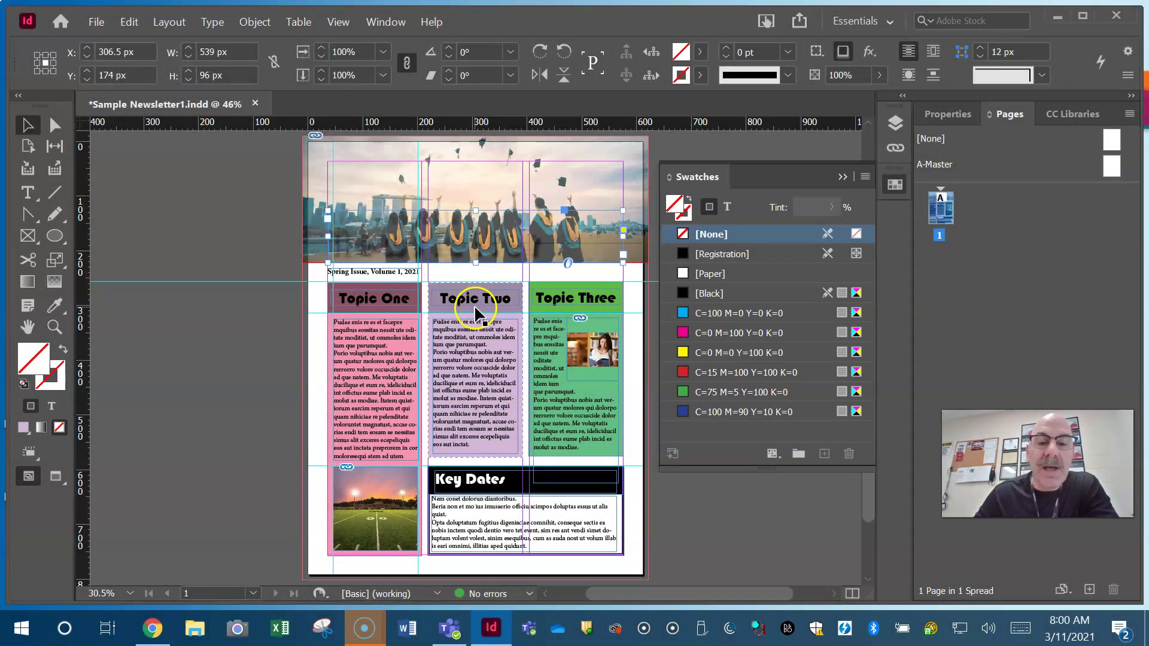
Ungroup the Topic Two column and move its pieces together onto the pasteboard left of the page, to about X -130 px
left_click(474, 310)
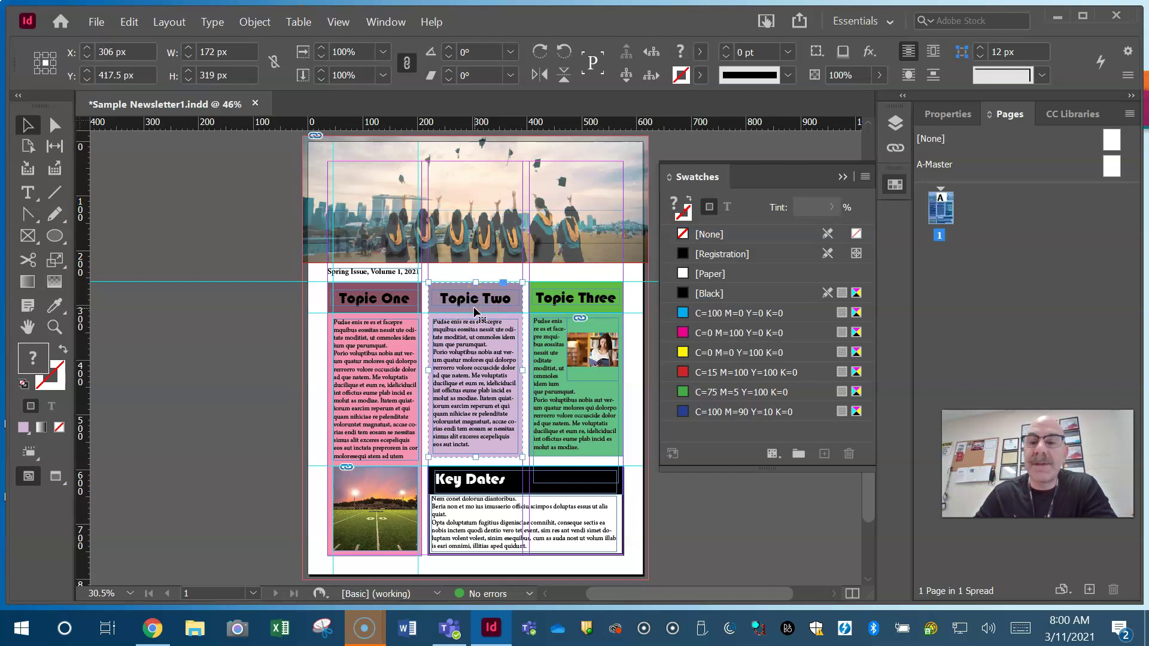
left_click(448, 302)
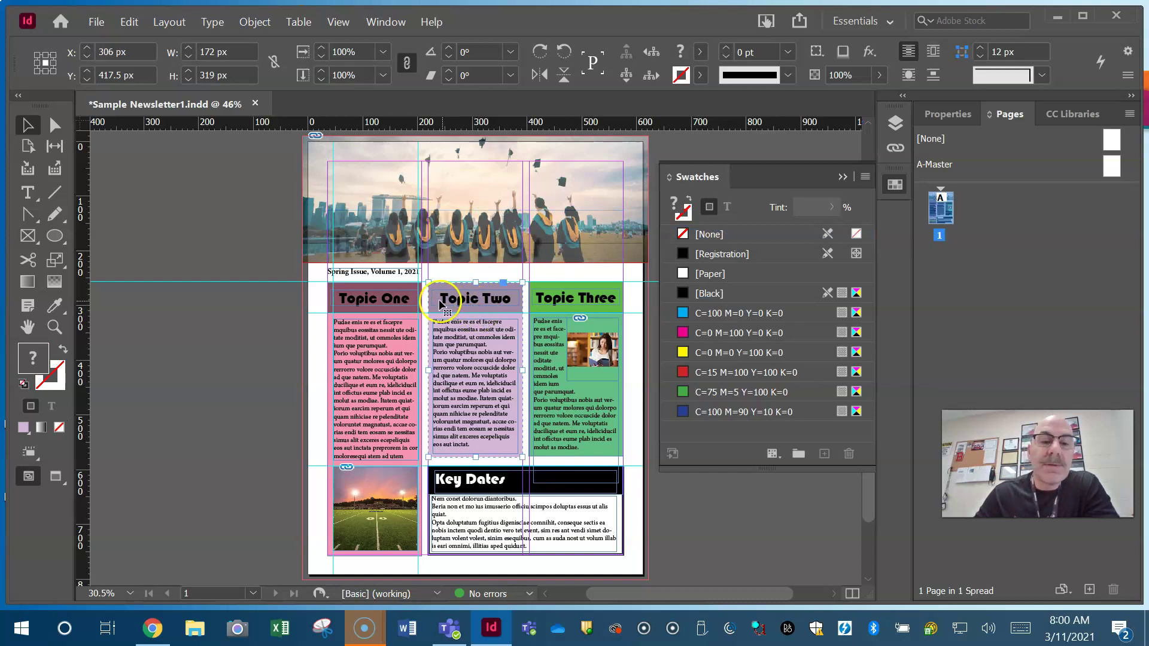
left_click(435, 305)
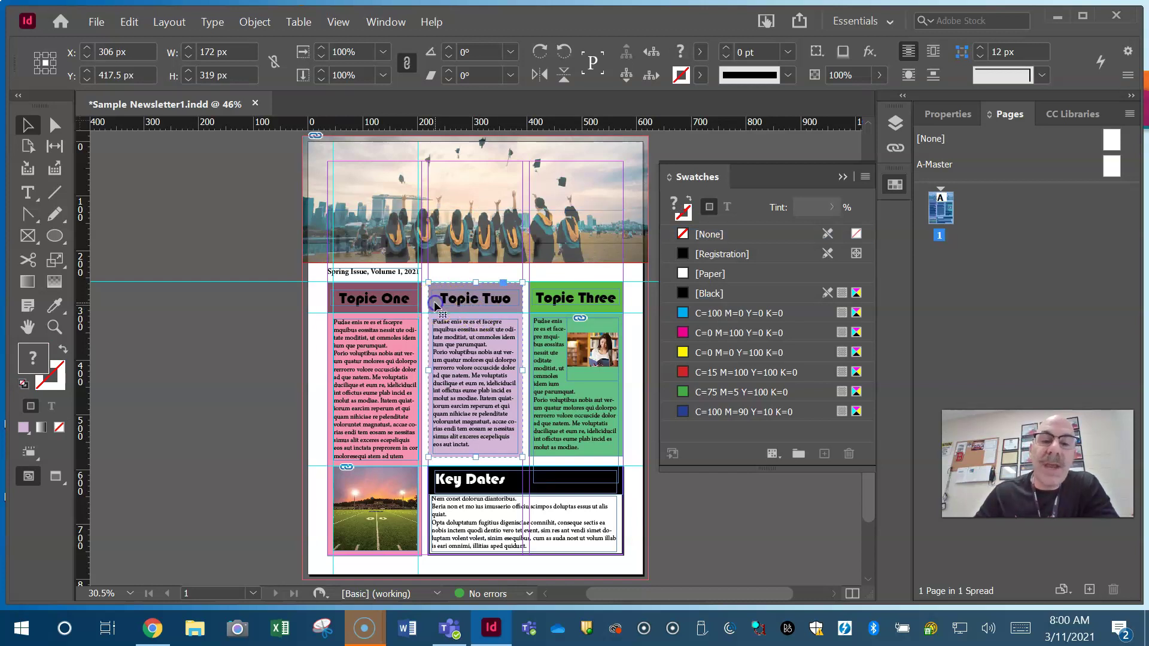
left_click(511, 342)
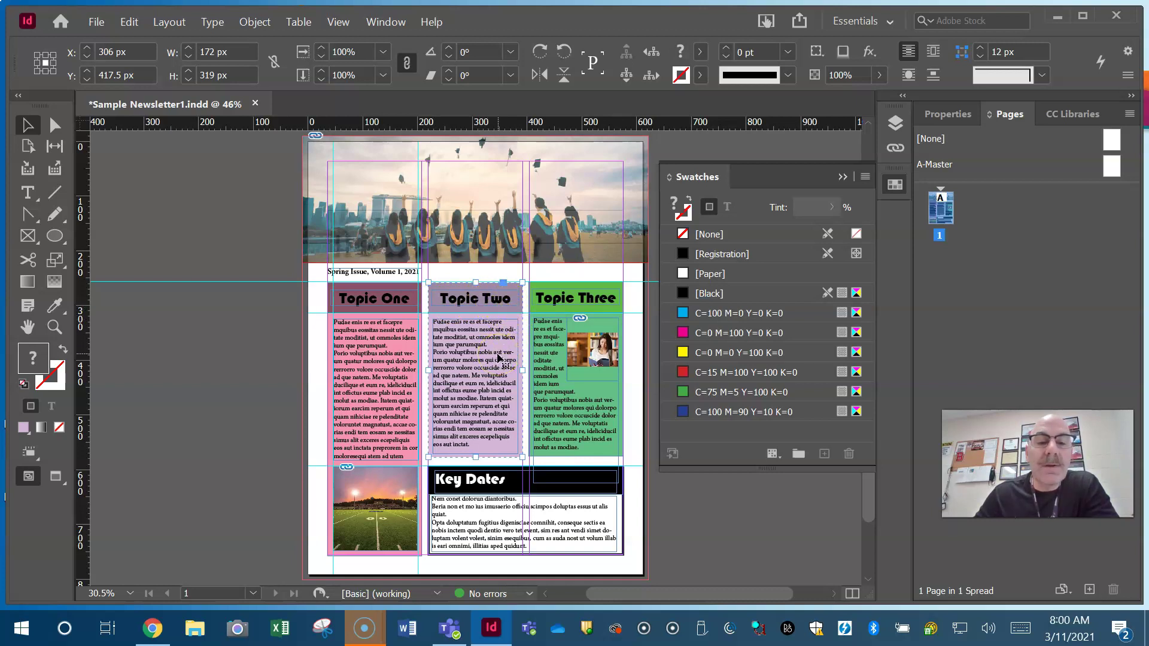
left_click(255, 20)
mouse_move(298, 22)
mouse_move(263, 22)
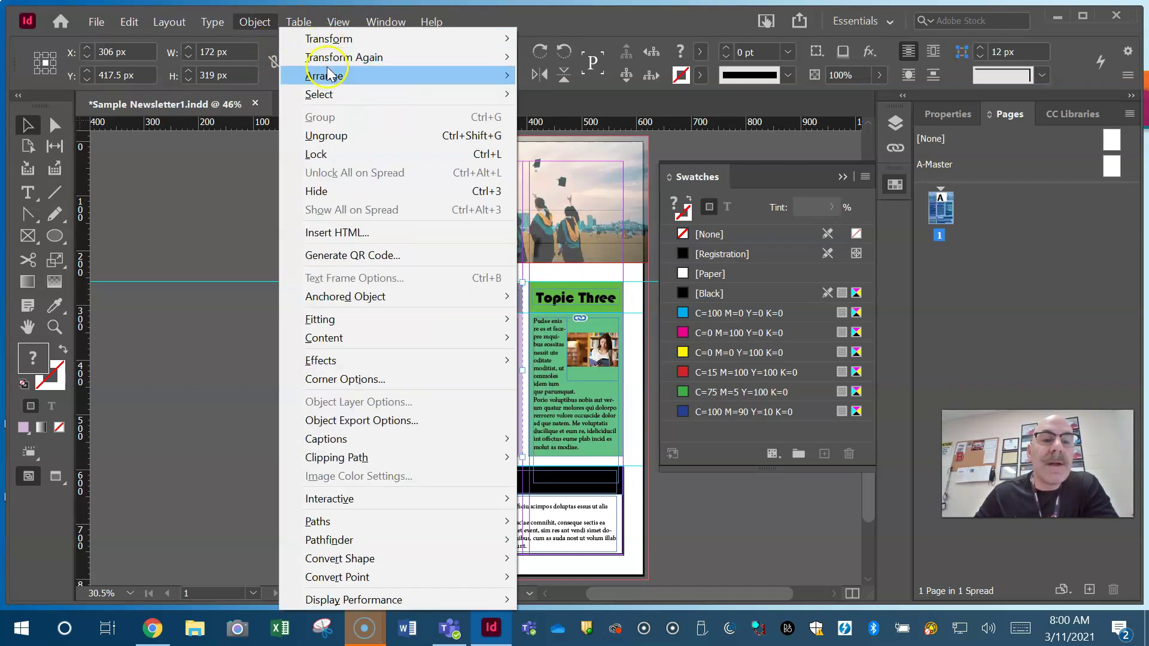
left_click(333, 138)
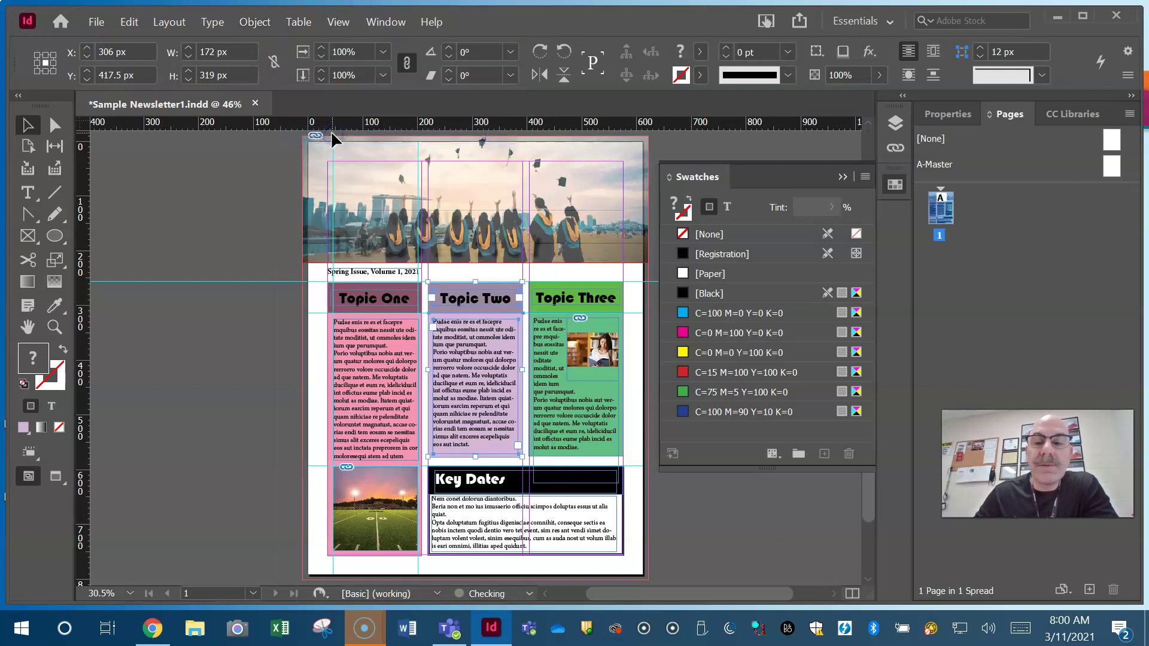
left_click_drag(468, 352, 230, 353)
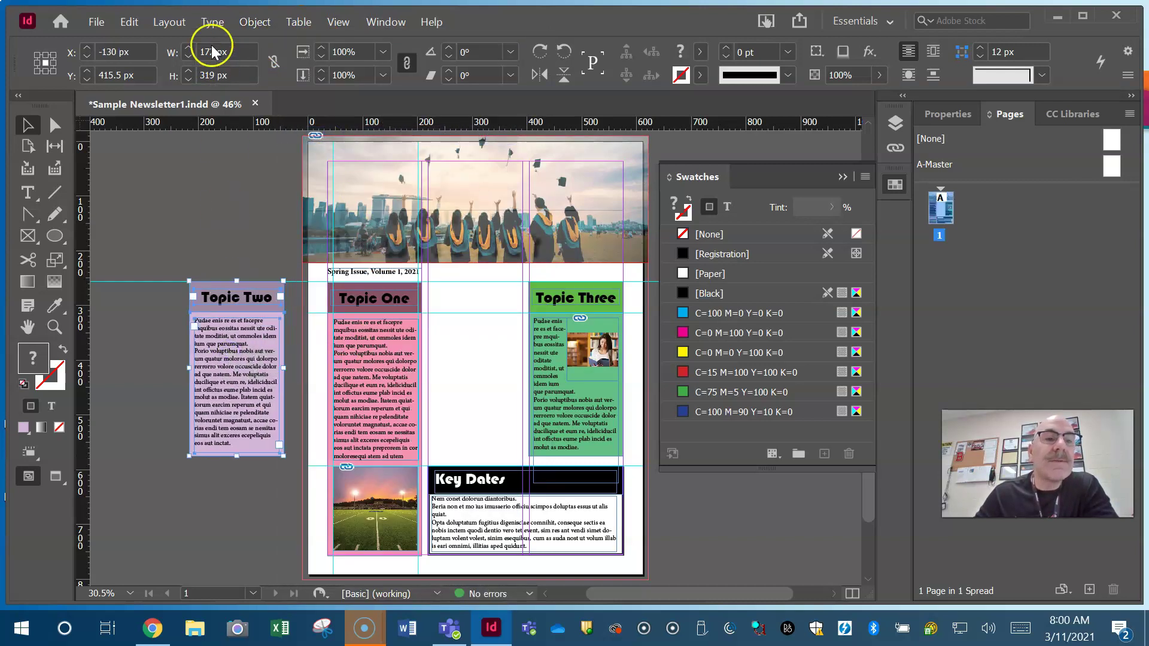
Move only the Topic Two body text back into the page's middle column, at about X 314.5 px and Y 454 px
left_click(255, 22)
left_click(233, 160)
left_click(244, 330)
left_click_drag(244, 339, 486, 343)
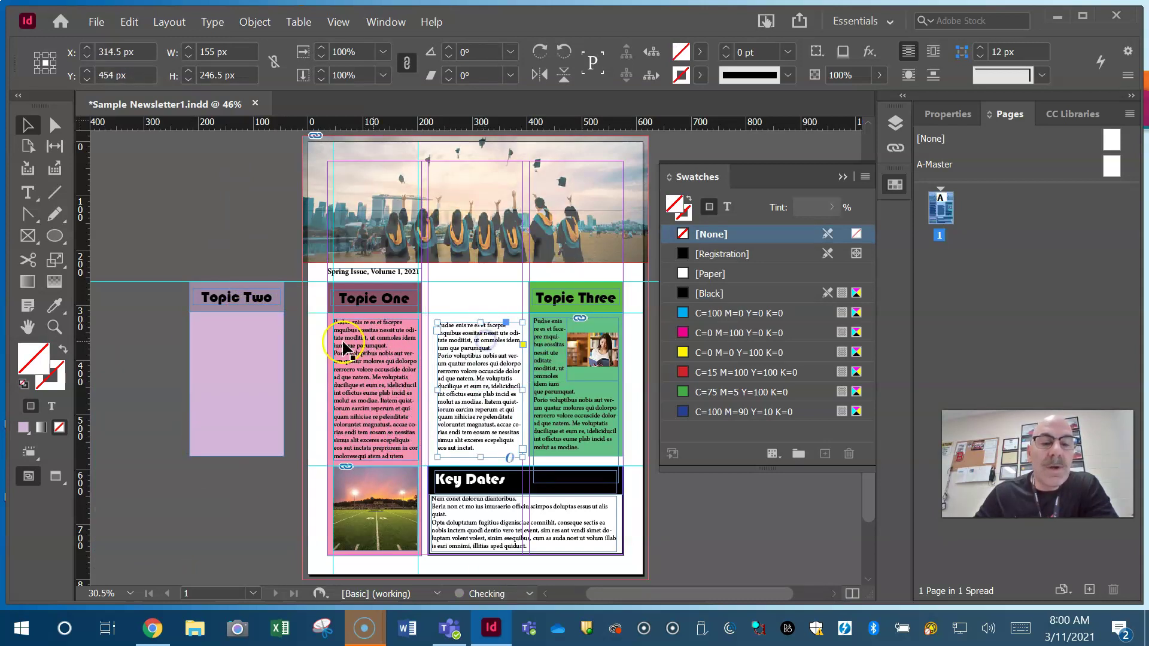
Fill the purple Topic Two background rectangle on the pasteboard with the C=100 M=0 Y=0 K=0 swatch
left_click(243, 348)
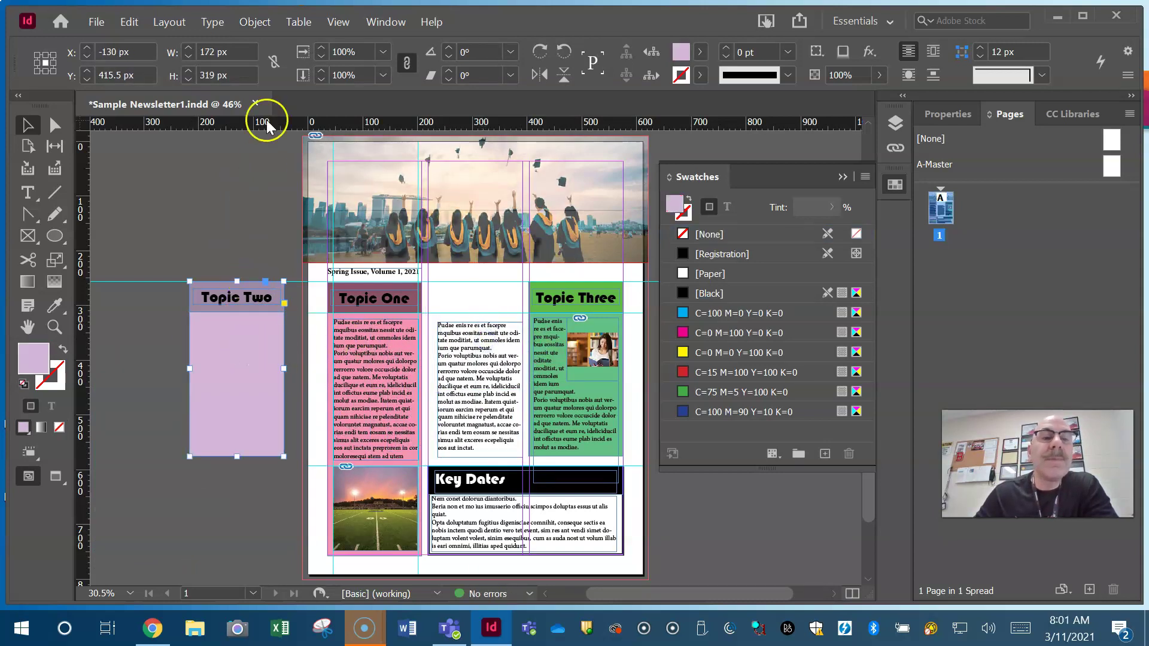
left_click(257, 20)
left_click(259, 21)
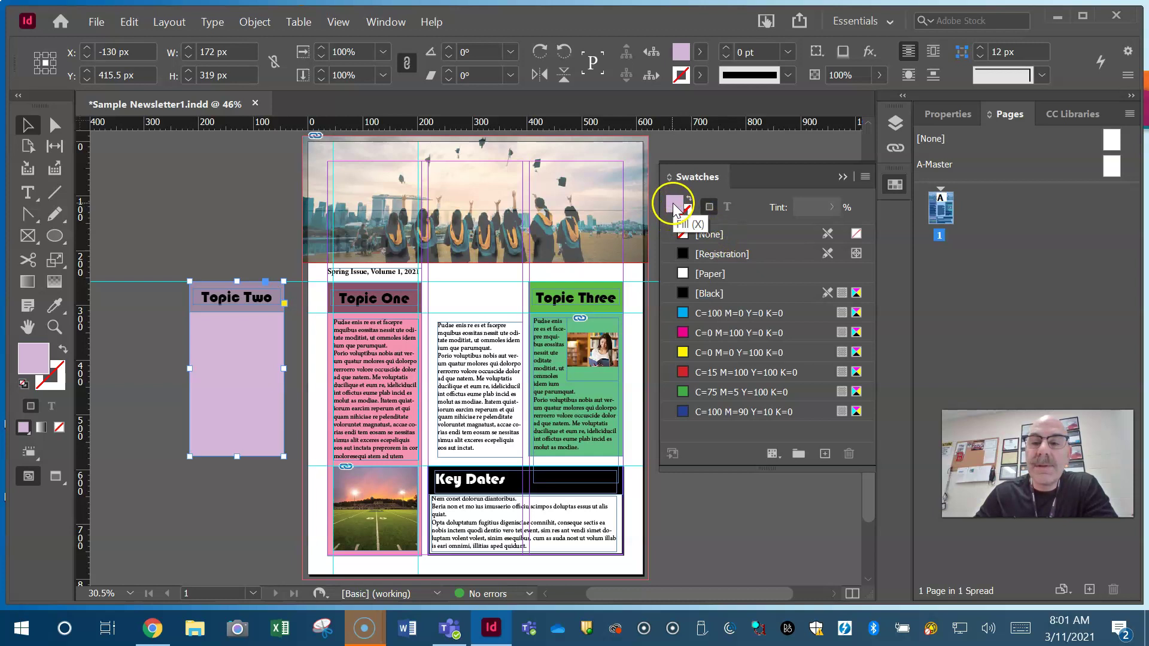
left_click(832, 208)
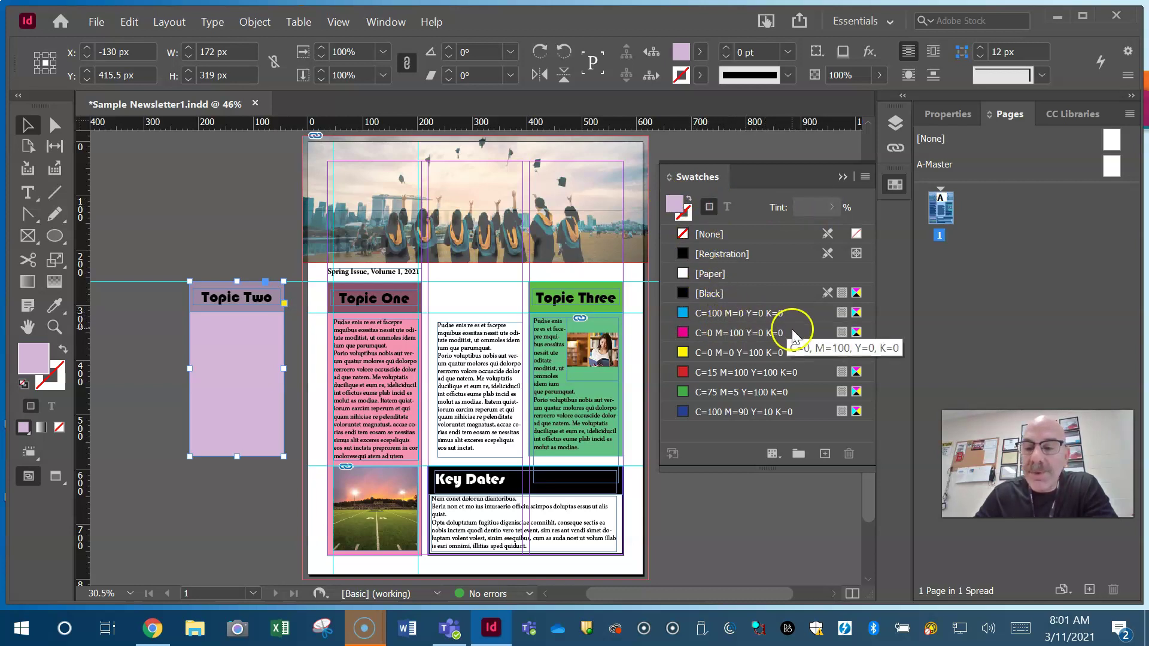
left_click(726, 313)
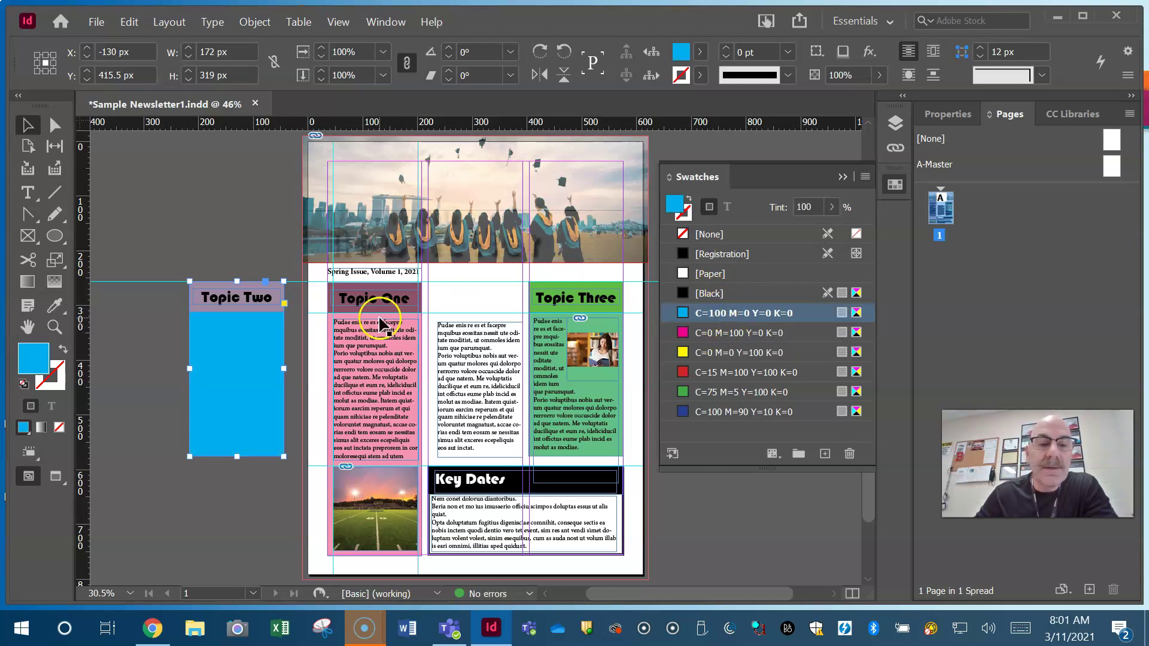
Move the Topic Two heading up to about X -138 px, Y 134.5 px and fill its header rectangle with the C=15 M=100 Y=100 K=0 swatch
left_click(204, 306)
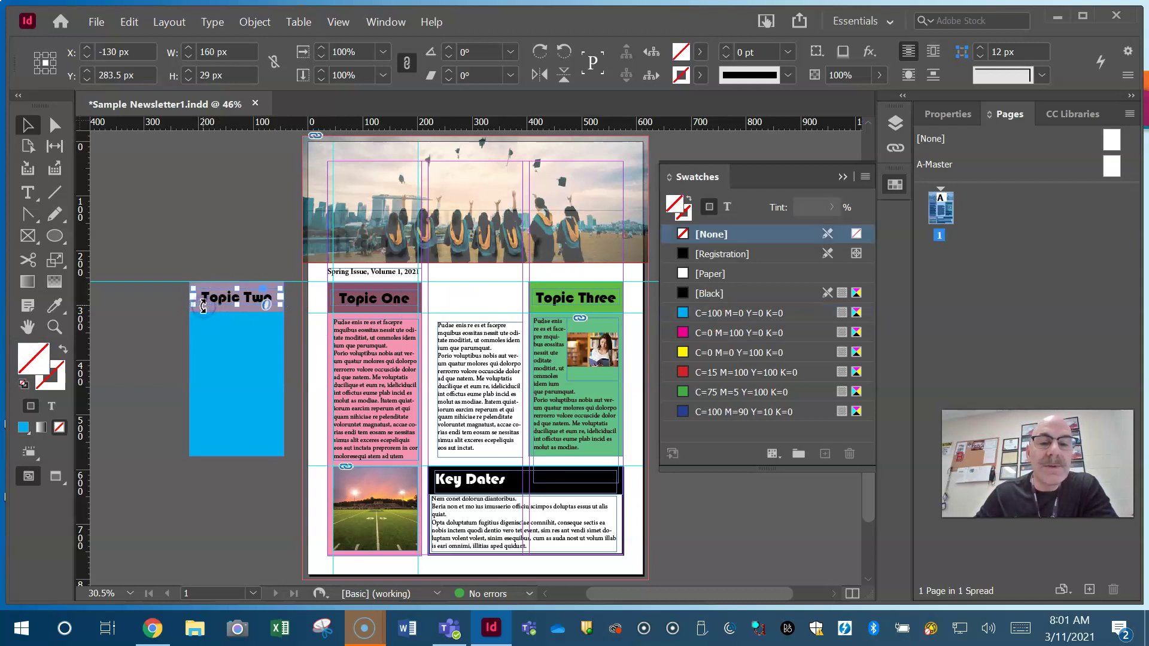
left_click_drag(213, 298, 209, 215)
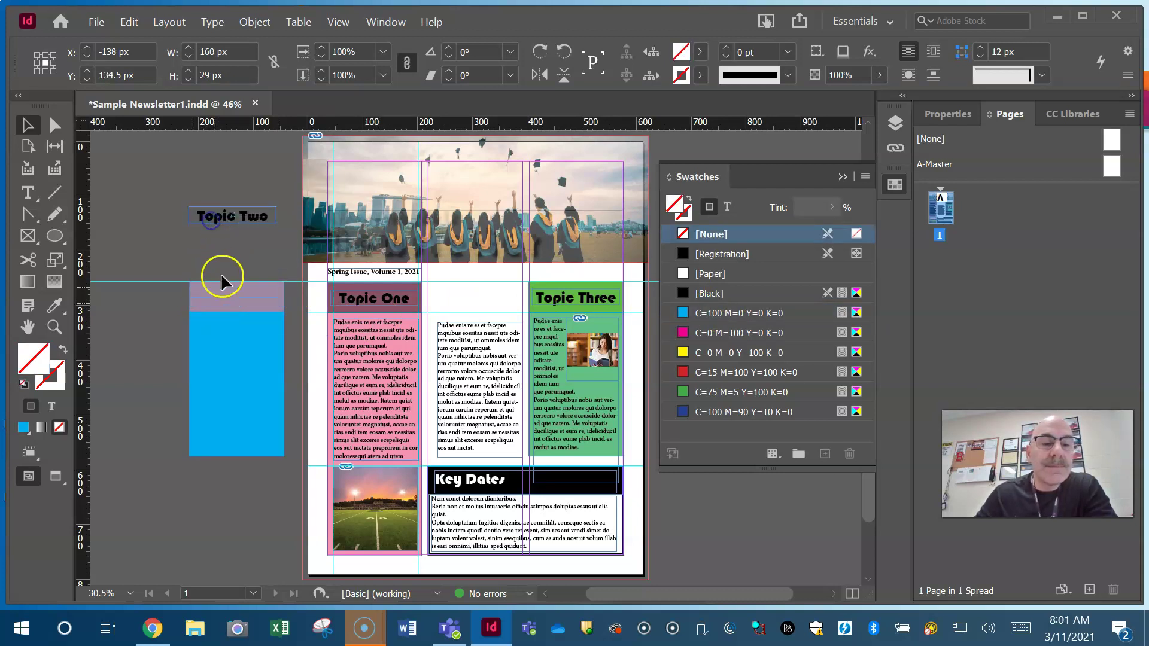
left_click(231, 296)
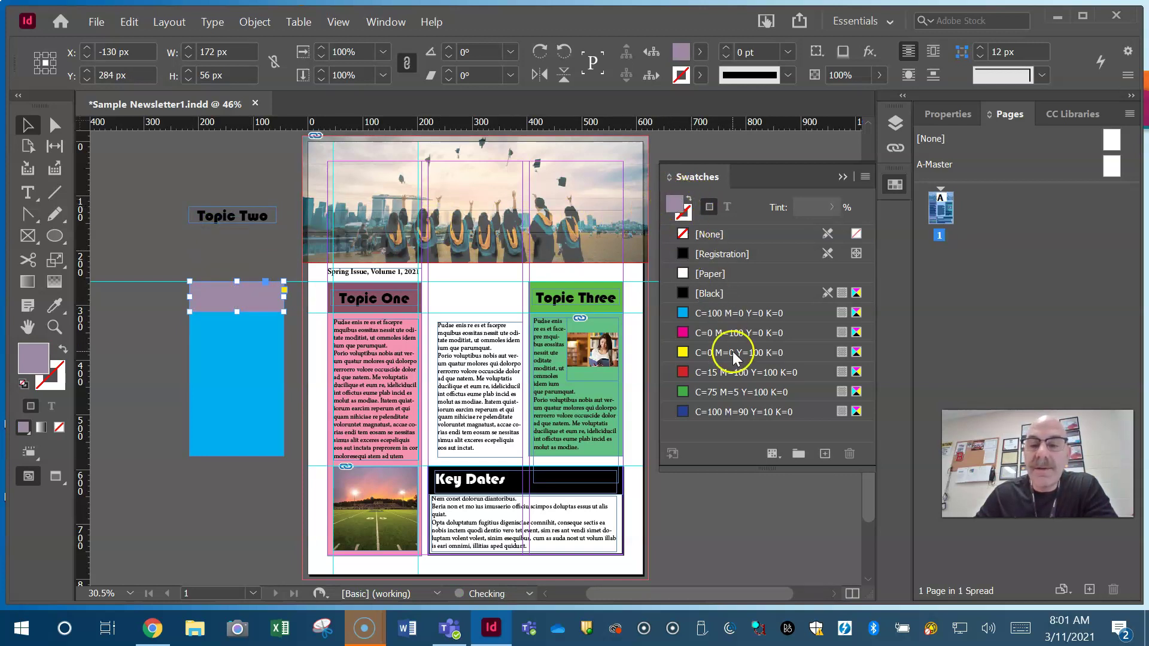
left_click(731, 371)
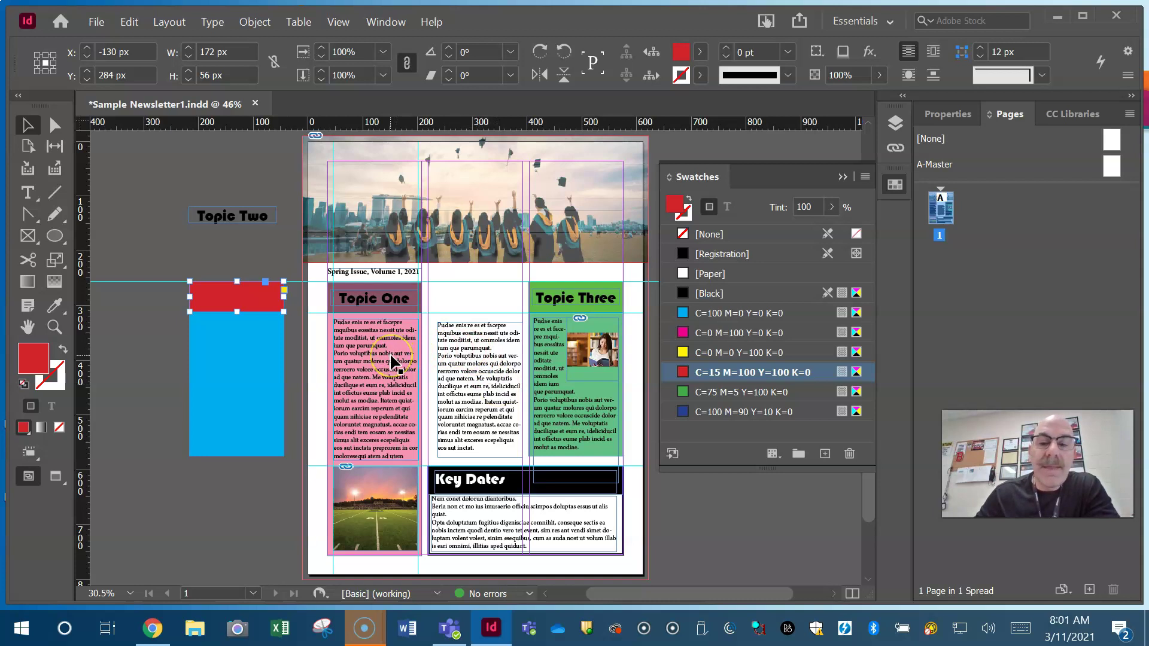
Move the Topic One body text onto the pasteboard at about X -312.5 px, Y 455 px, and ungroup the rest of the Topic One column
left_click(383, 375)
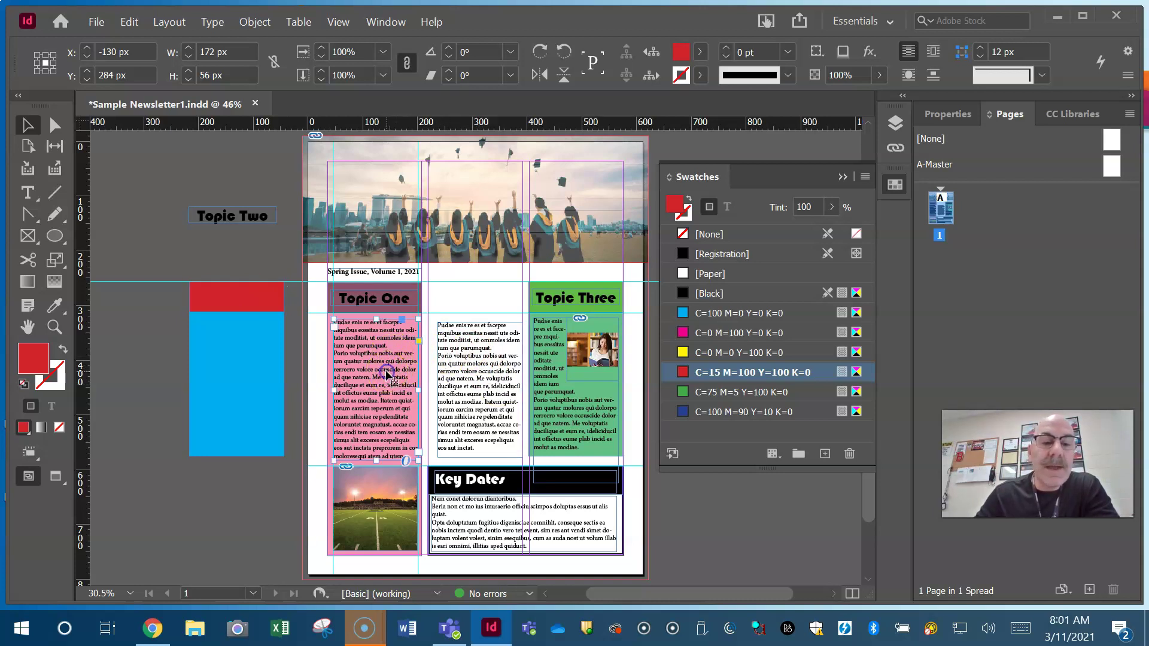
left_click_drag(382, 376, 144, 375)
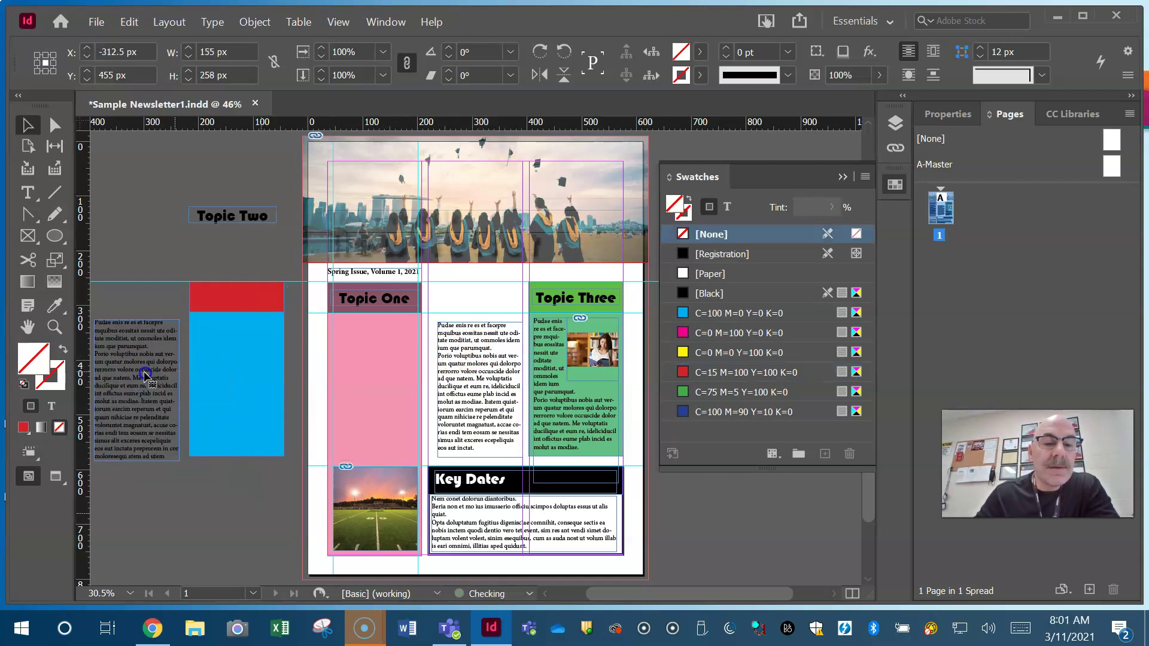
left_click(358, 376)
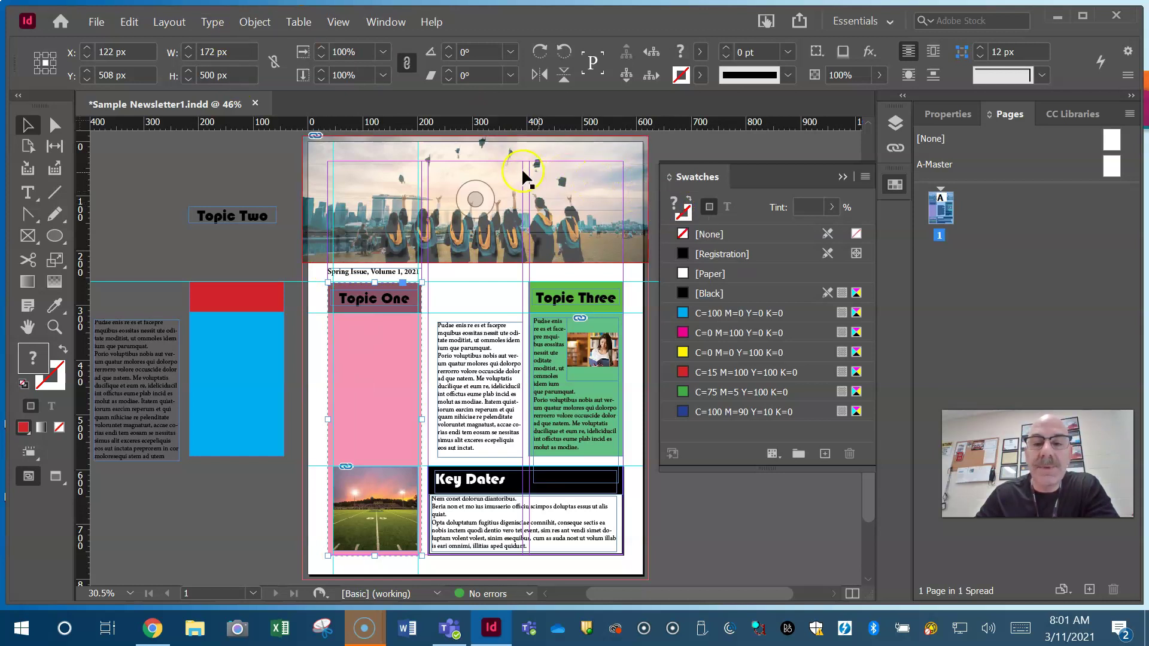
left_click(262, 22)
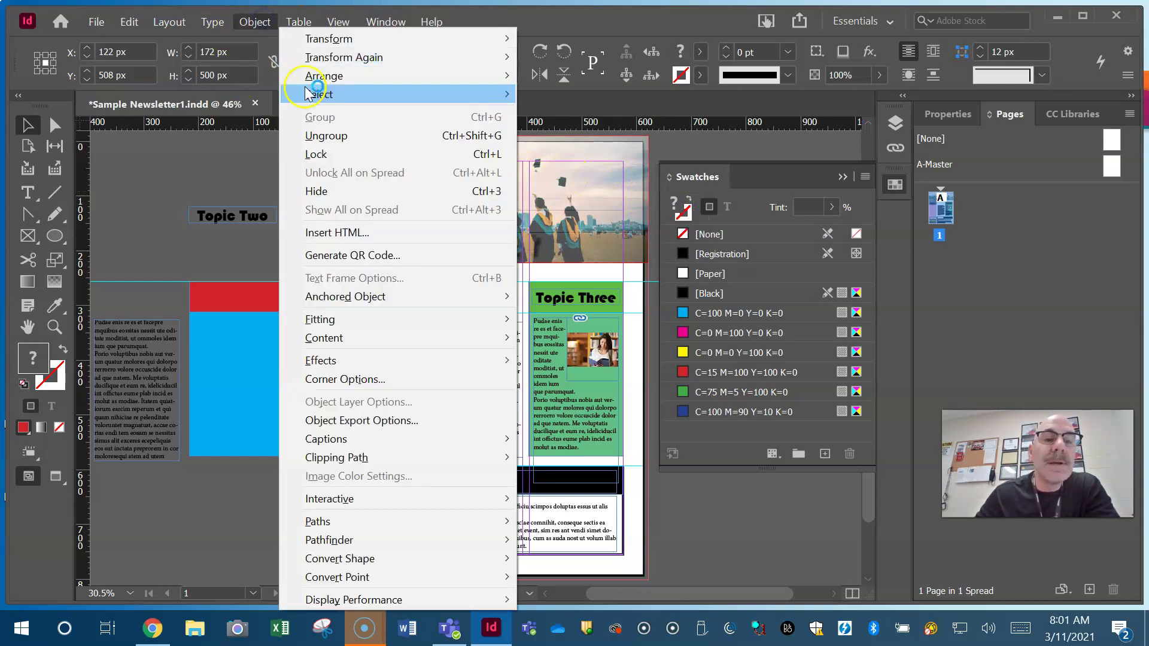
left_click(320, 136)
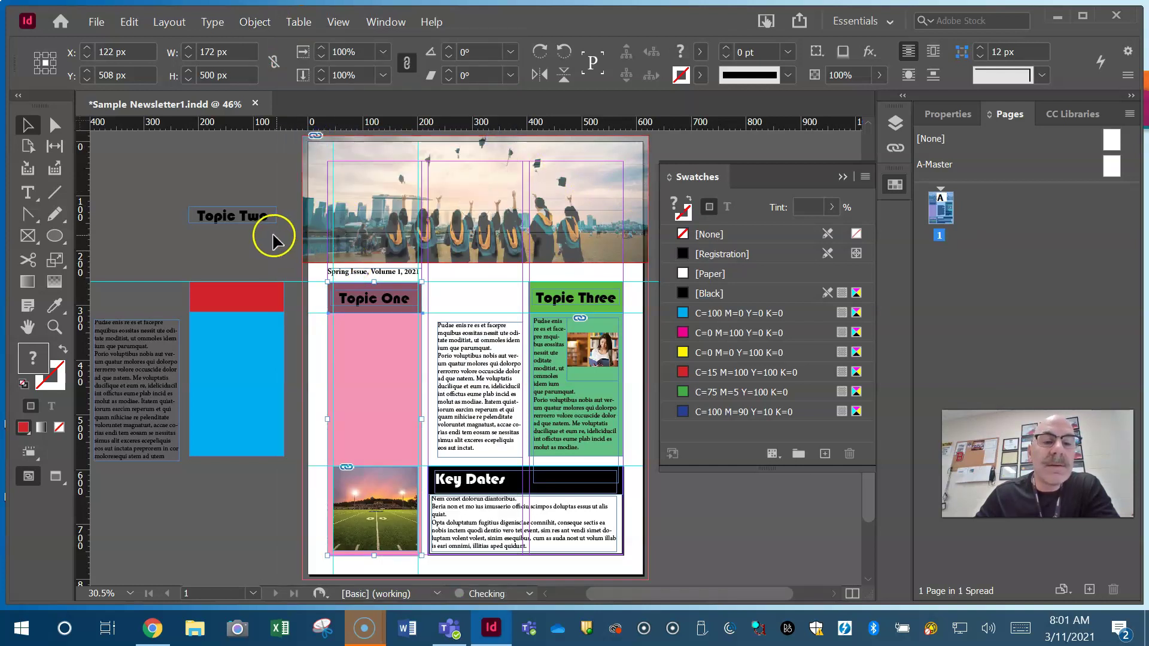
left_click(289, 269)
Add the pink fill of the Topic One background rectangle to the document's colors as a new swatch, C=0 M=52 Y=8 K=0
left_click(367, 364)
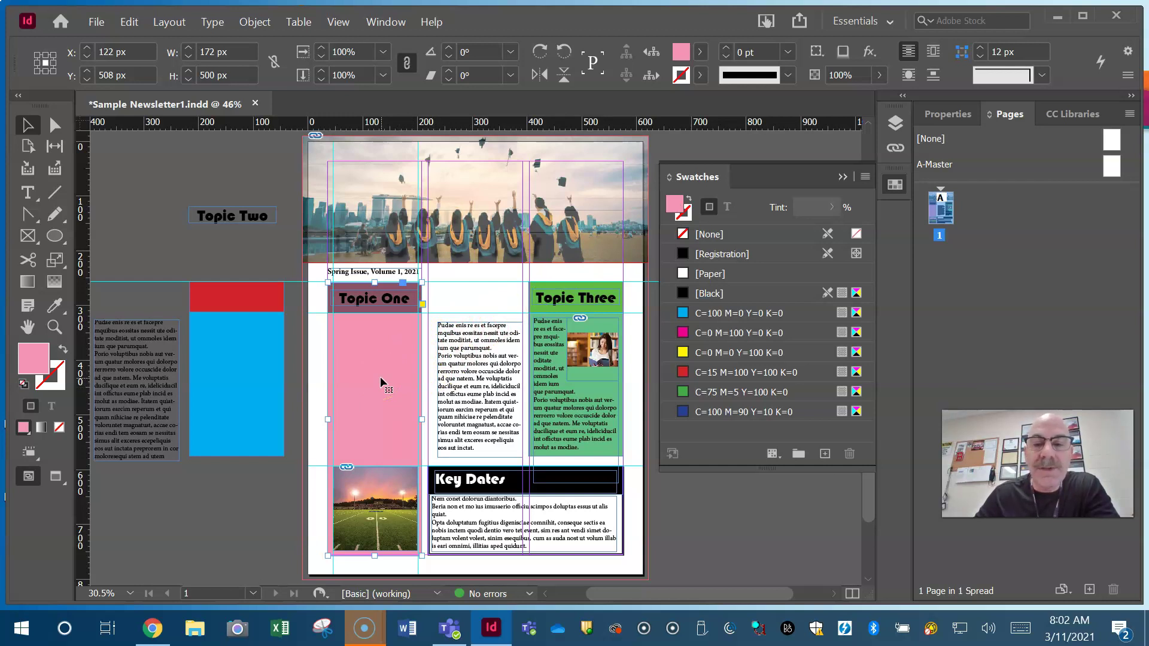
left_click(824, 454)
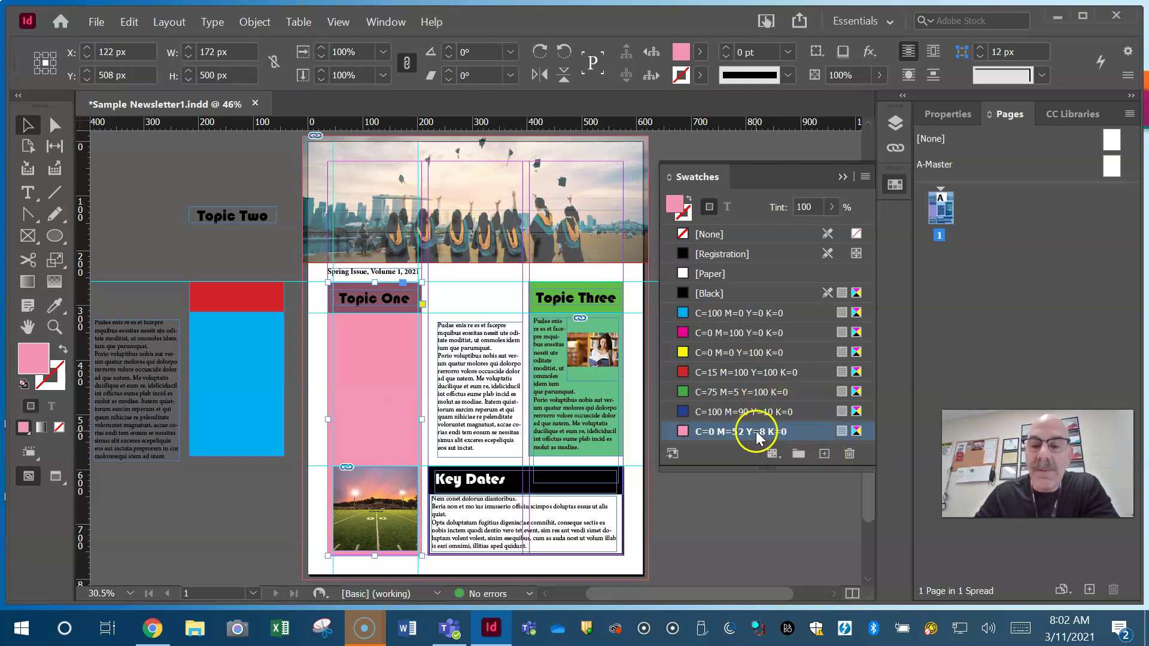
left_click(752, 431)
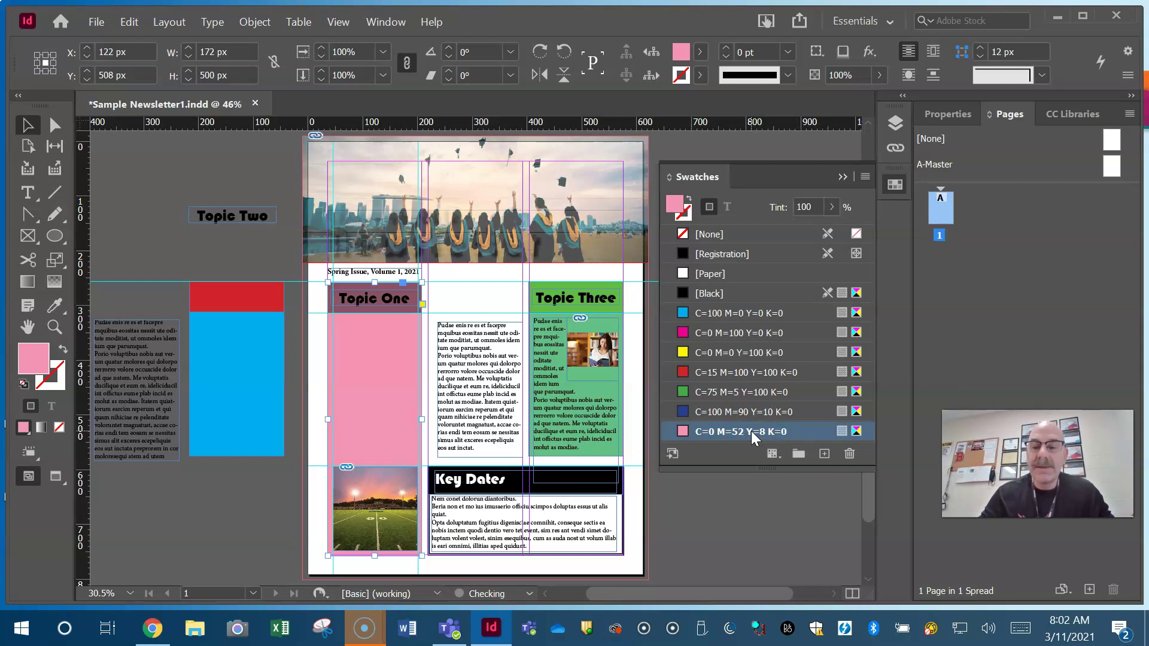
Open the options of the C=0 M=52 Y=8 K=0 swatch and examine the available color modes and color types
double_click(720, 432)
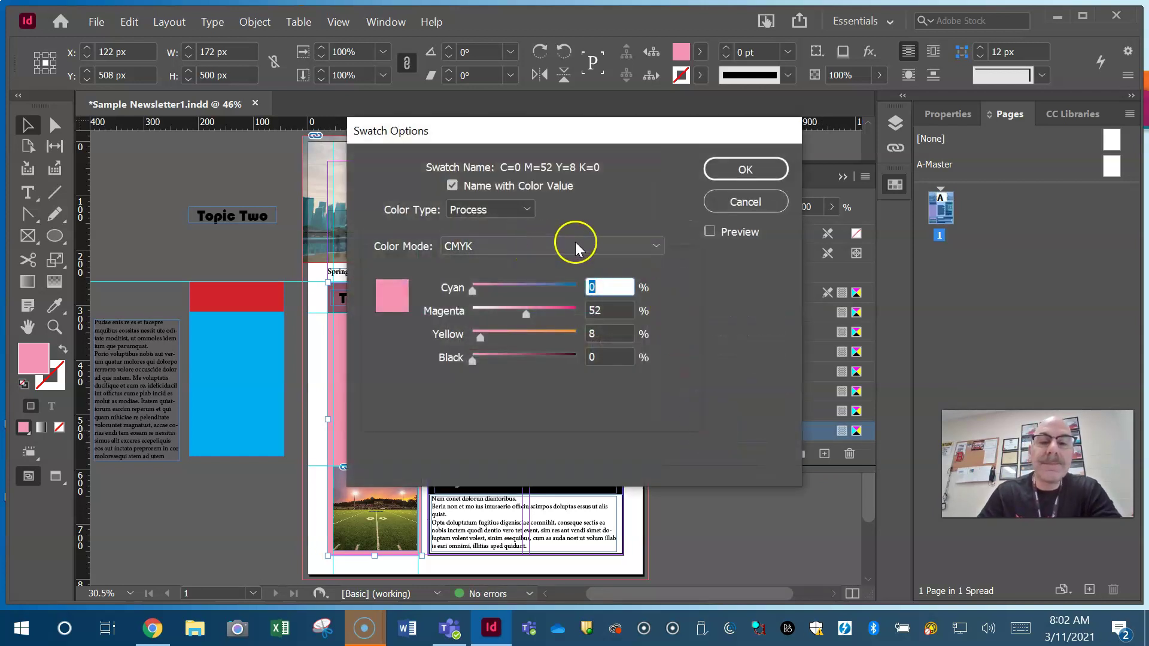
left_click(655, 248)
left_click(655, 247)
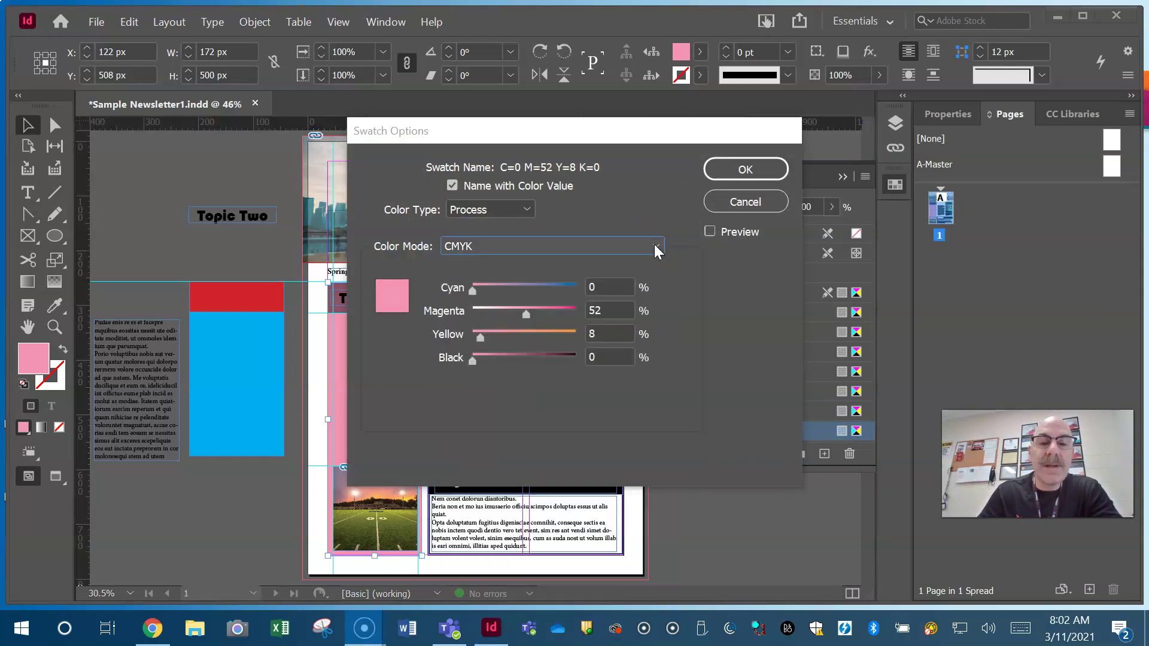
left_click(526, 209)
left_click(527, 209)
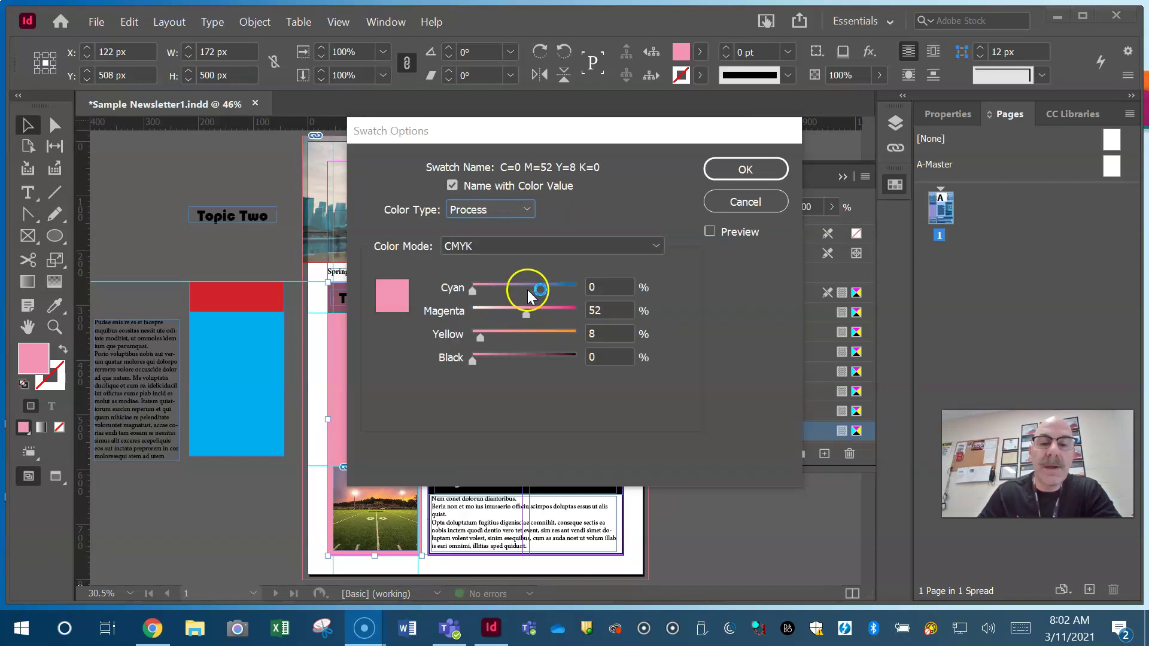
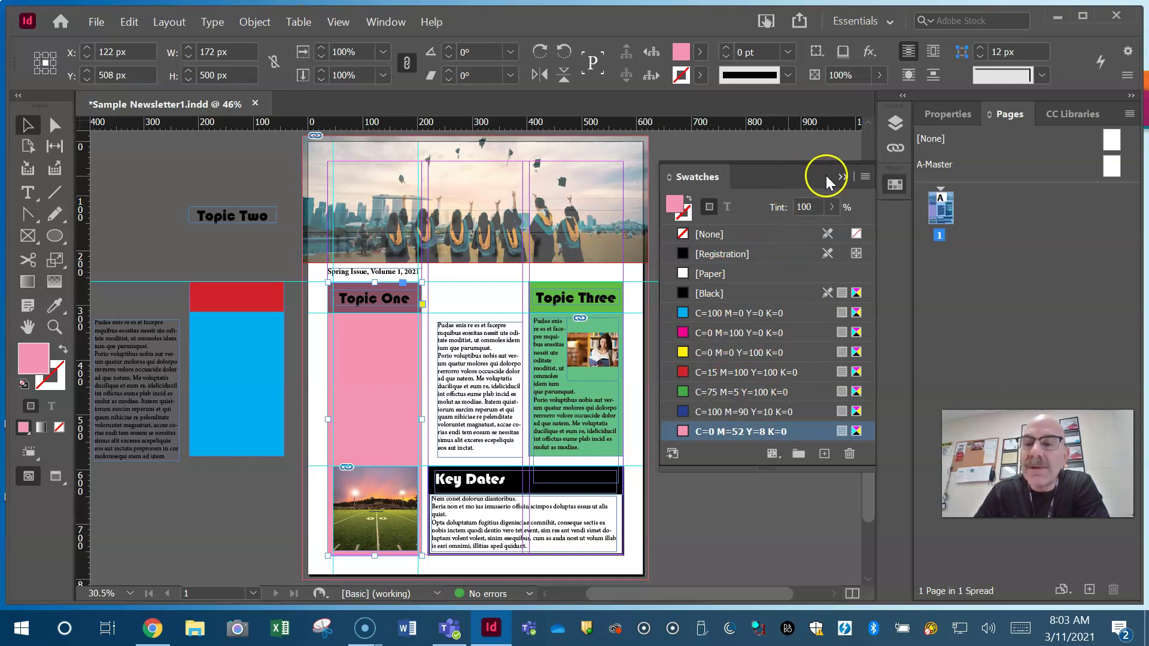
Select all unused swatches and delete them from the document
left_click(864, 177)
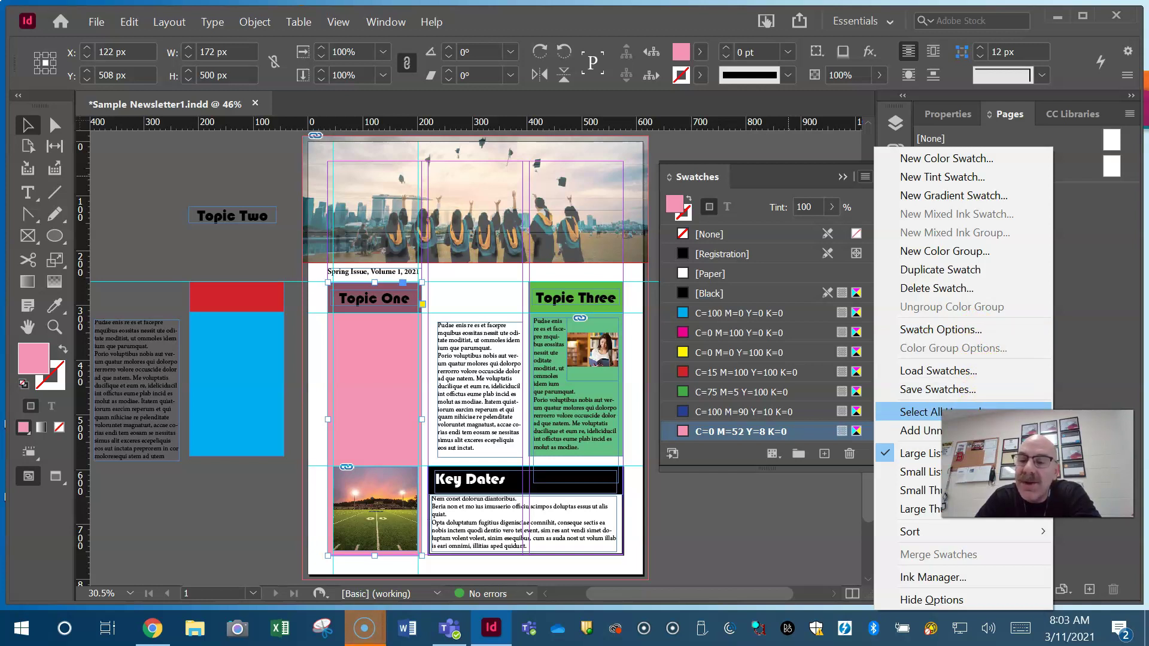
left_click(891, 413)
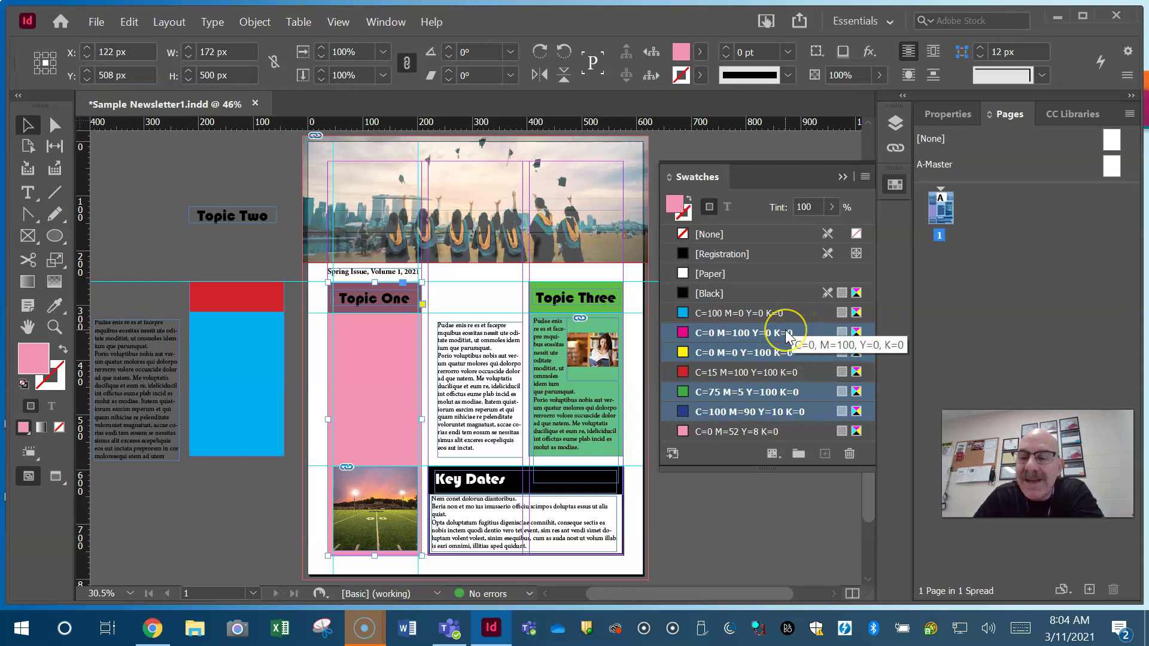
left_click_drag(806, 332, 850, 454)
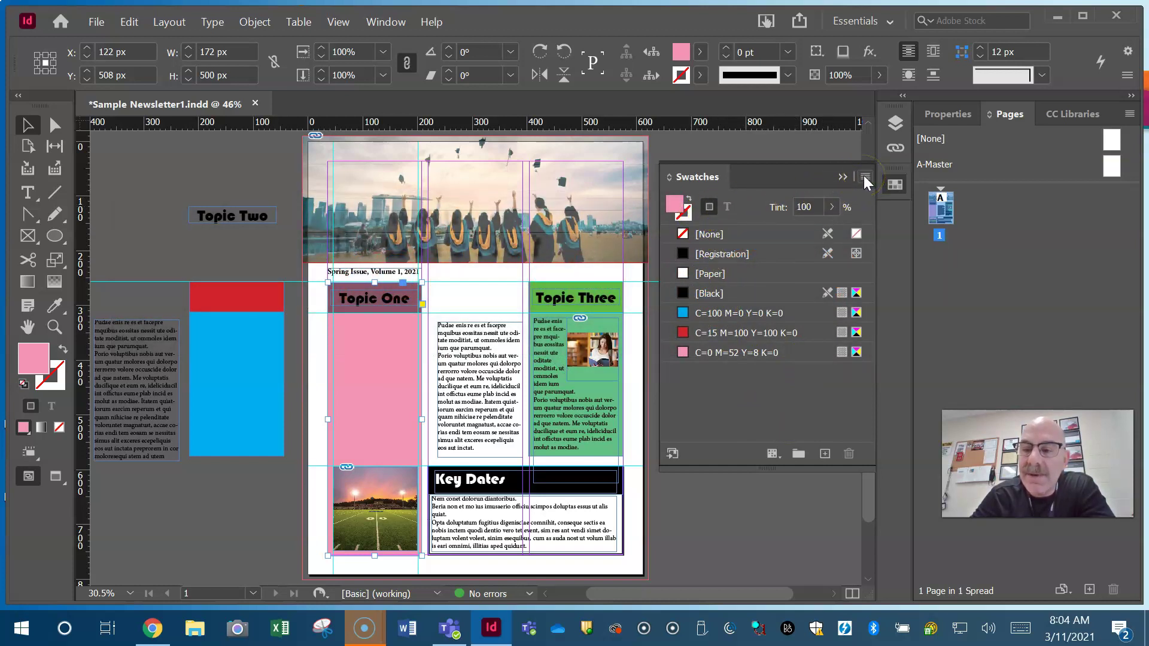
key("ctrl+z")
left_click(289, 354)
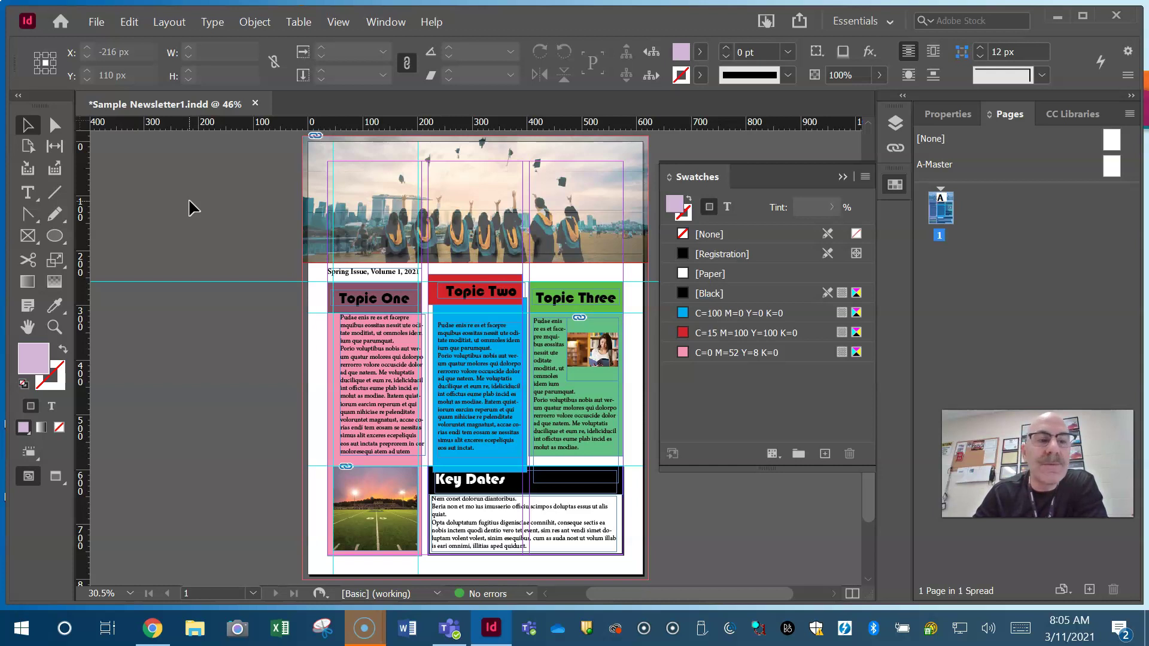
Examine the file formats offered for saving the newsletter under another type, and leave without saving
left_click(97, 22)
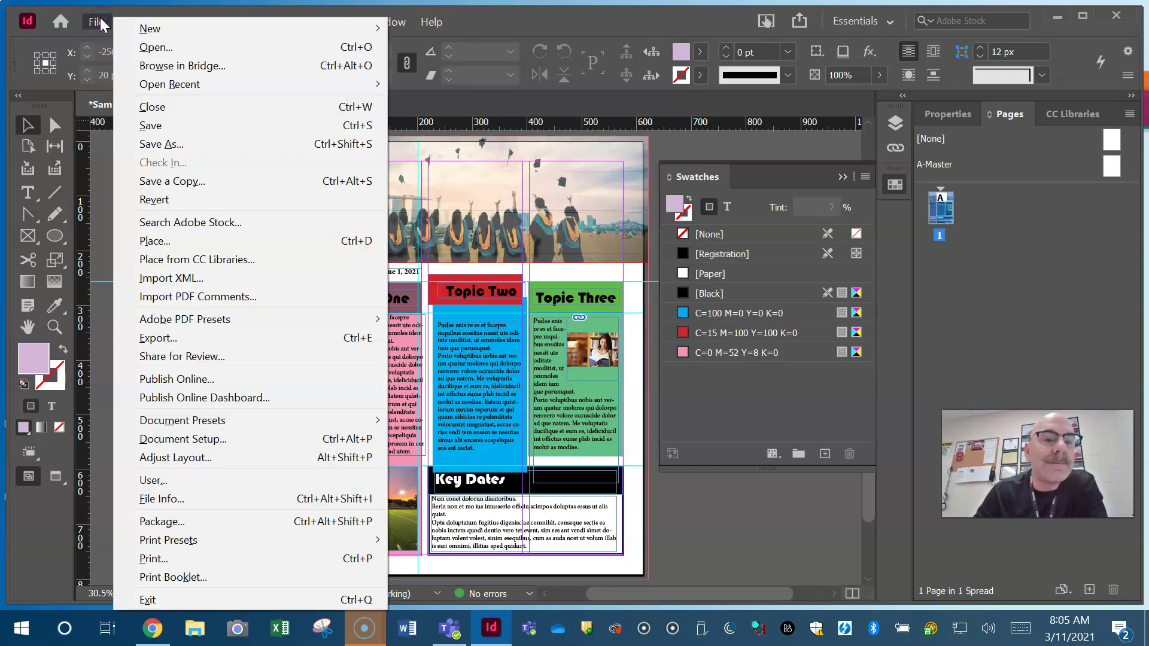
left_click(210, 145)
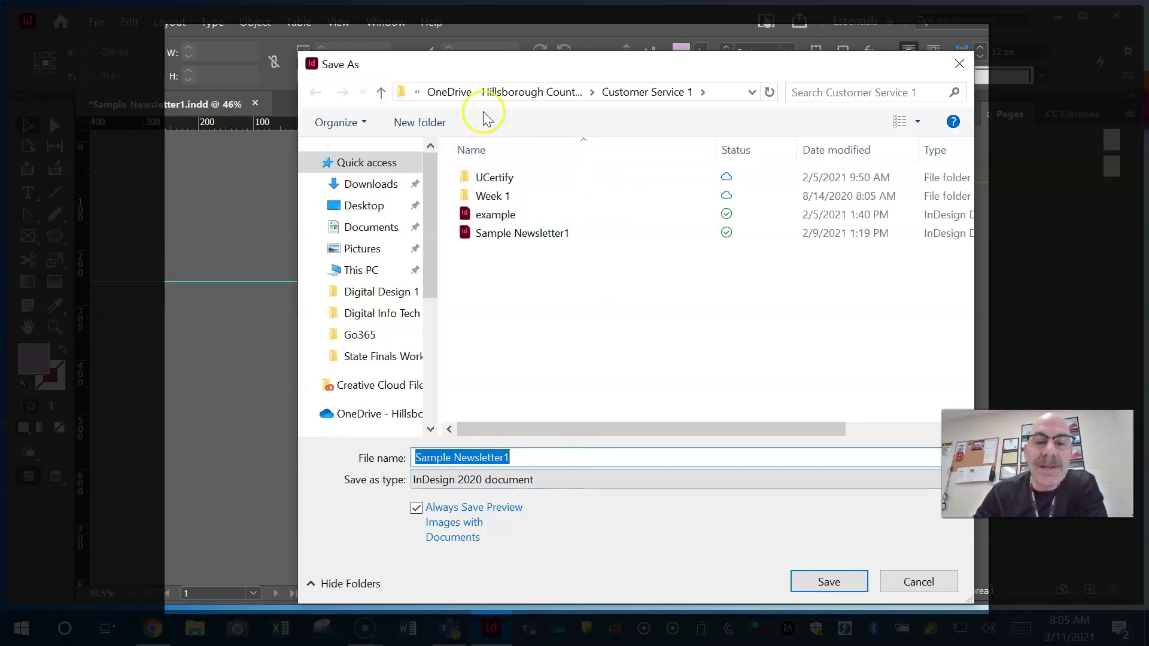
left_click_drag(569, 76, 452, 43)
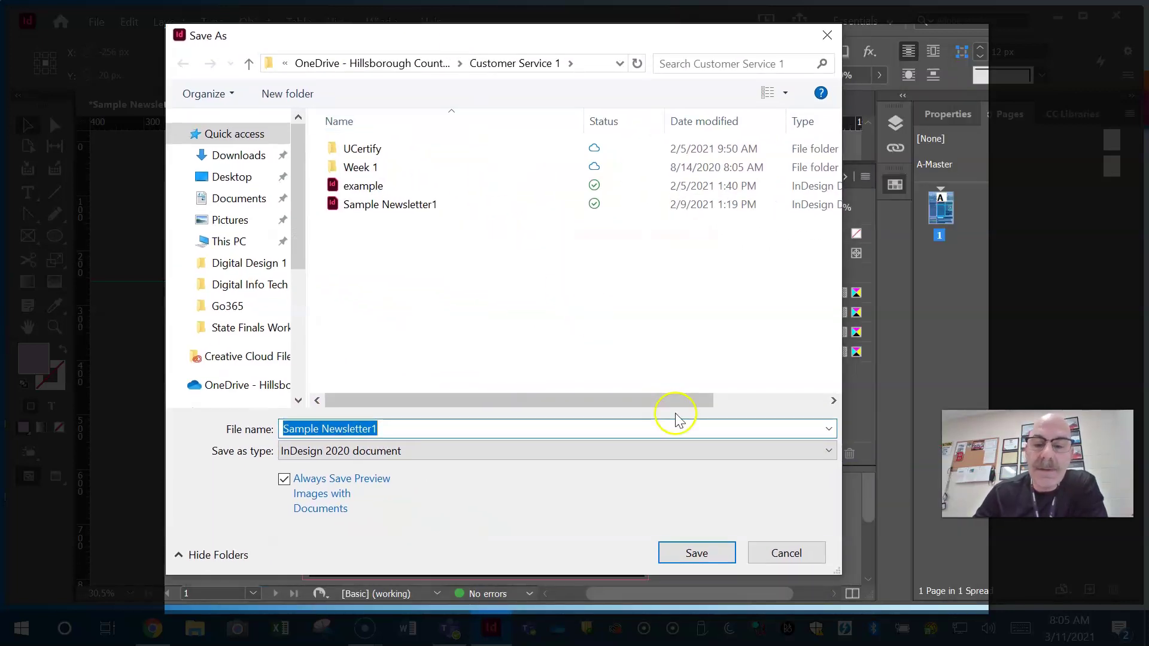
left_click(828, 453)
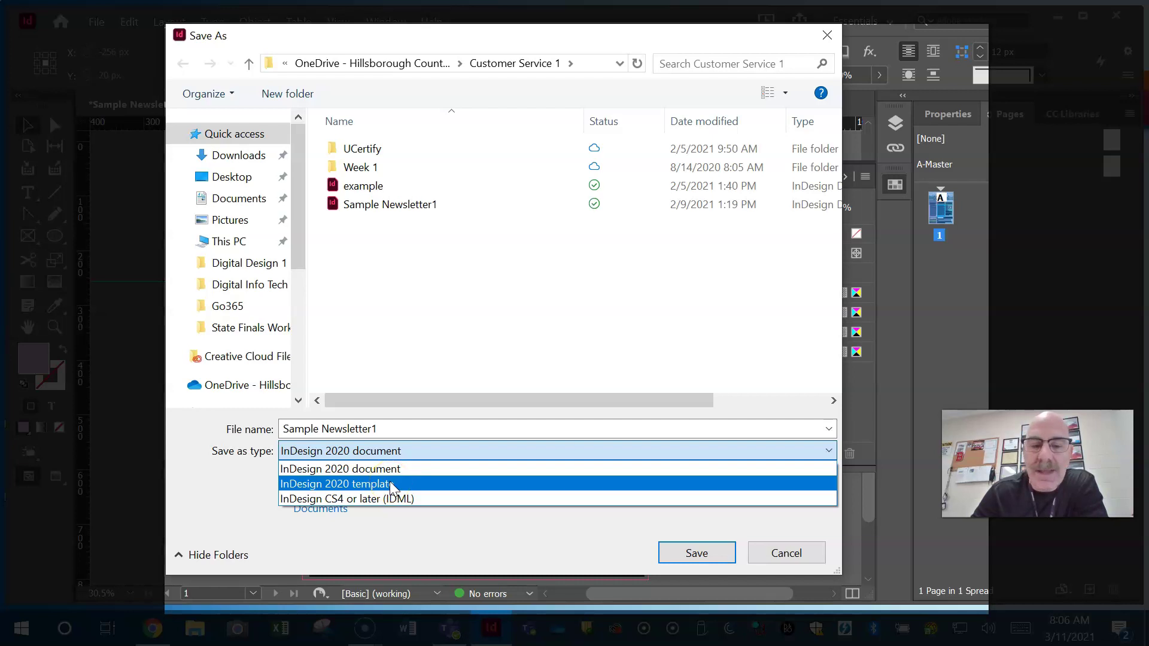
left_click(413, 499)
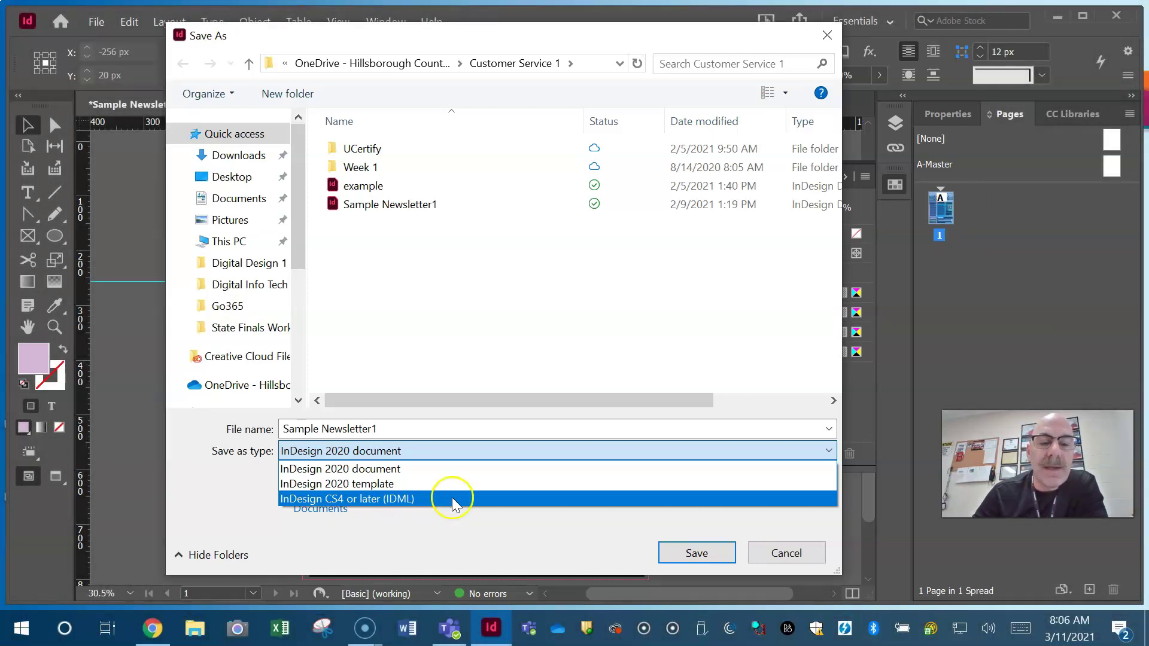
left_click(790, 552)
left_click(791, 552)
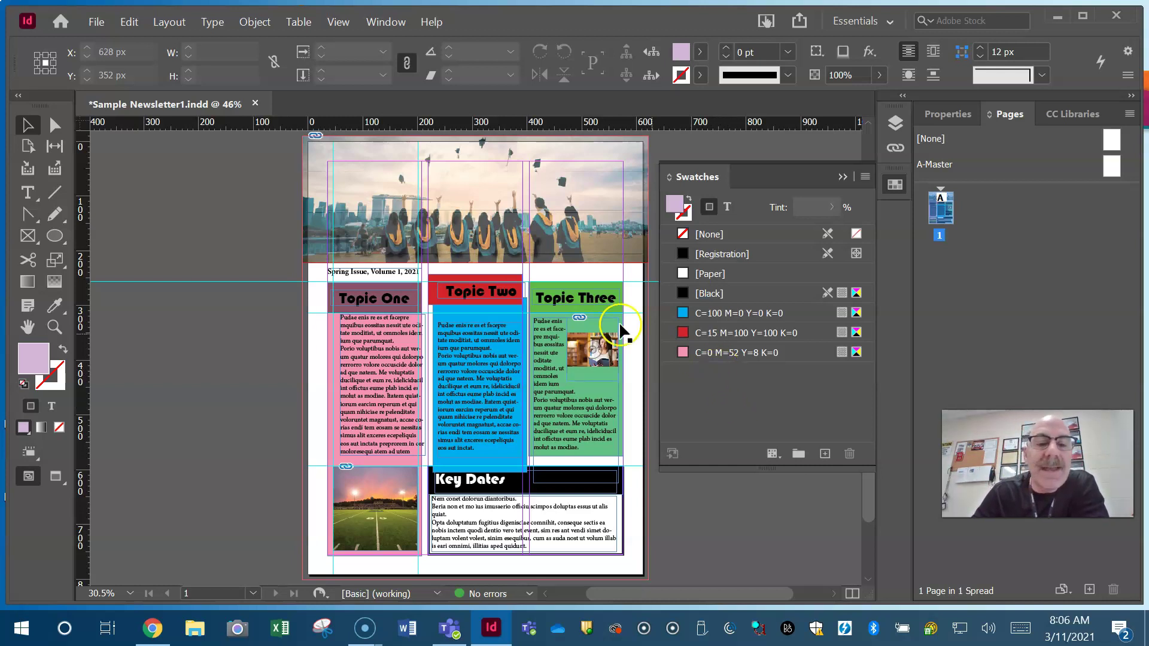
Move the Topic One heading onto the pasteboard beside the page, to about X -170 px and Y 172.5 px
left_click_drag(394, 302, 235, 241)
left_click(54, 327)
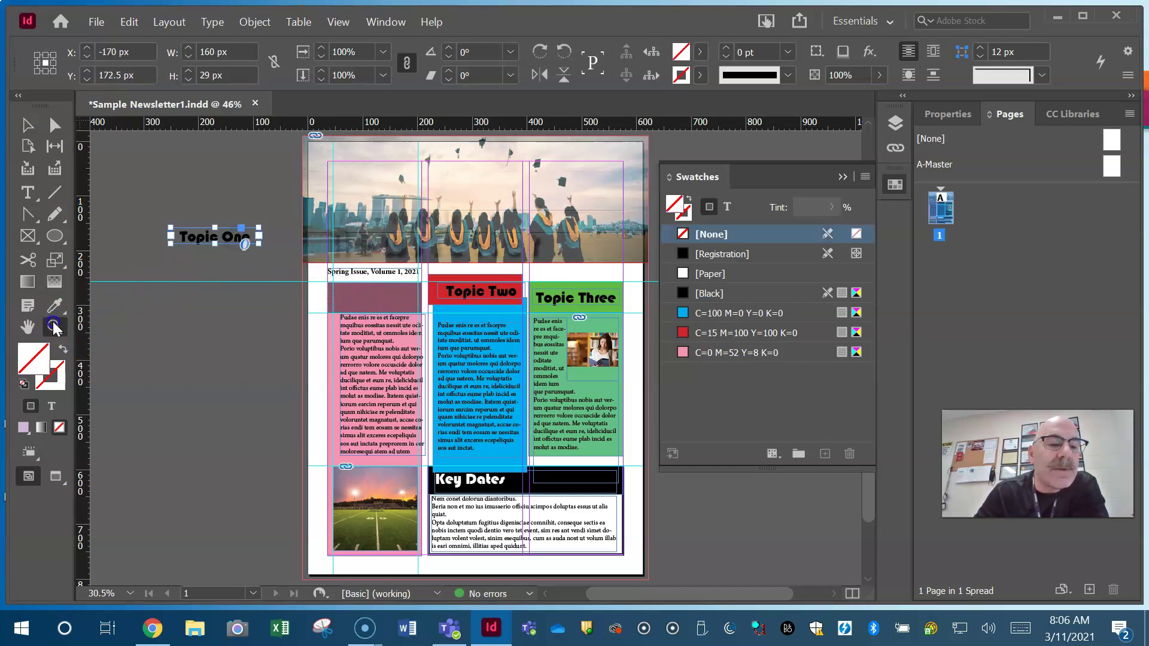
left_click(226, 244)
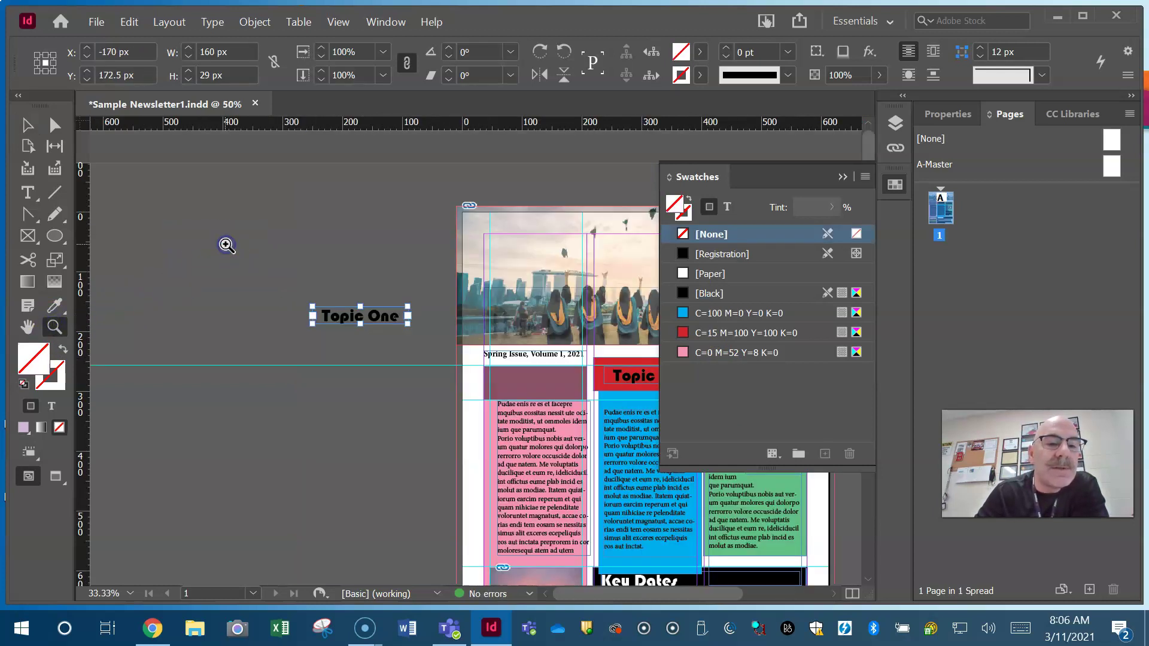
left_click(378, 319)
left_click(503, 368)
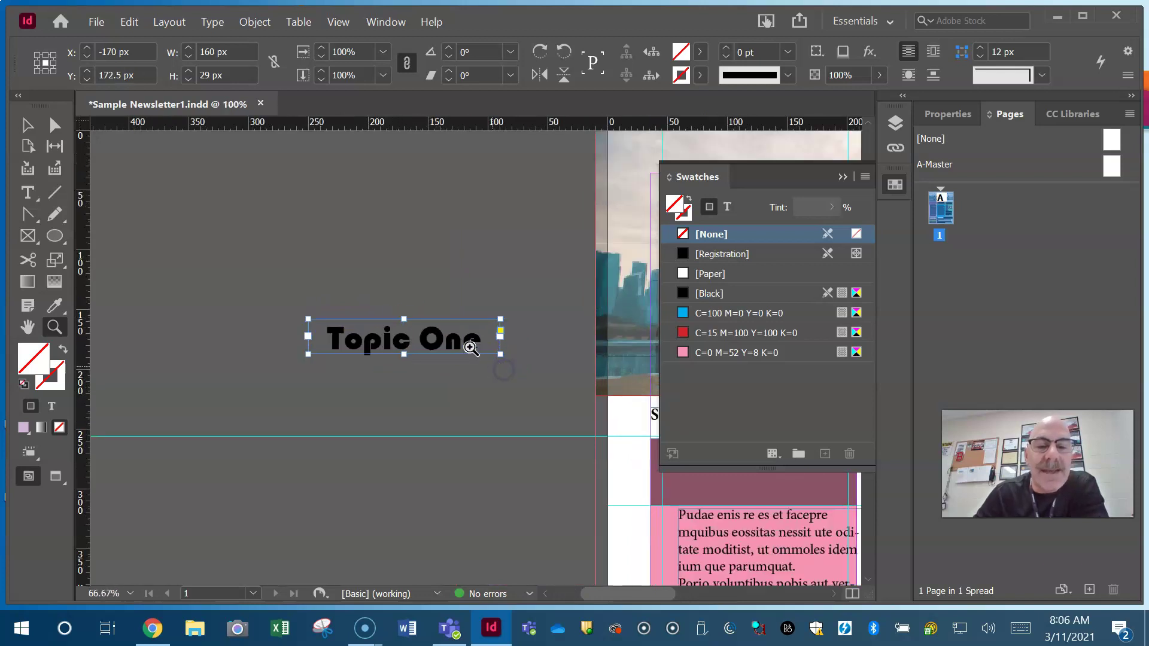
left_click(431, 338)
left_click(459, 358)
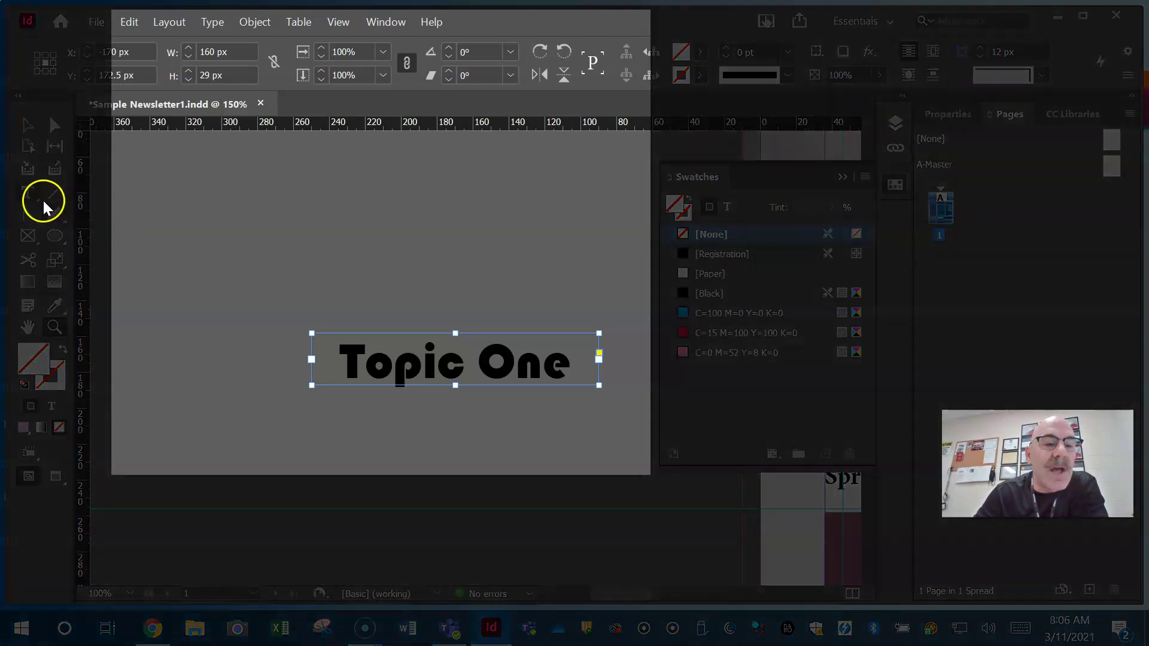
Reposition the Topic One heading frame higher on the pasteboard, at about X -203 px and Y 112.5 px
left_click(25, 190)
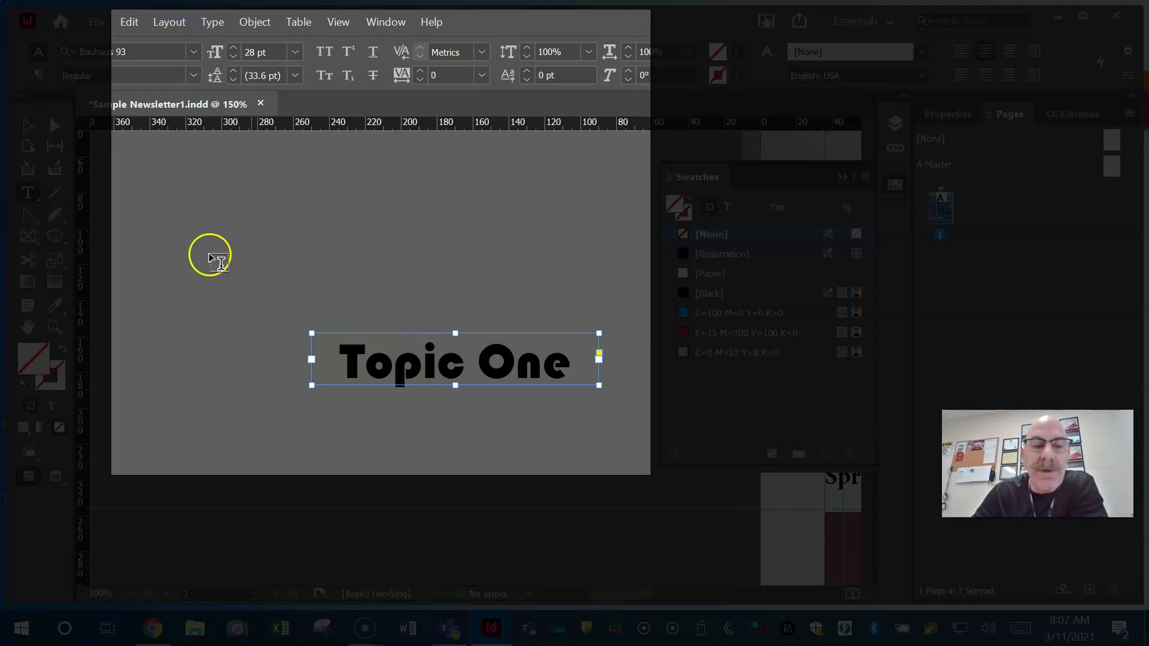
left_click(28, 126)
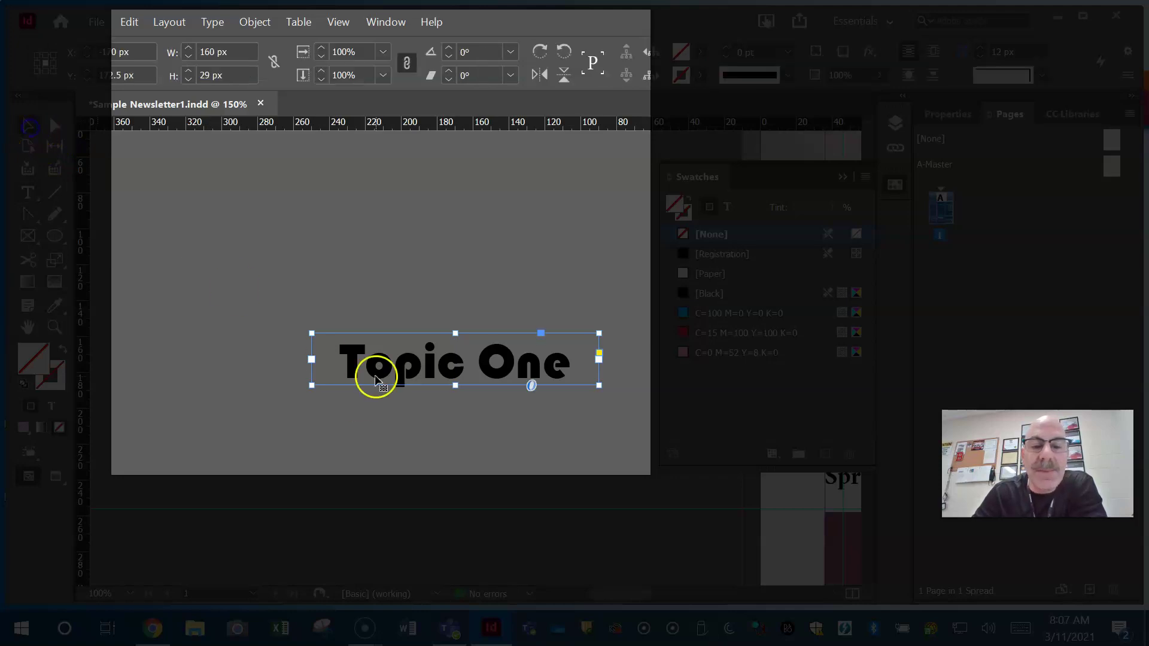
left_click_drag(431, 362, 374, 262)
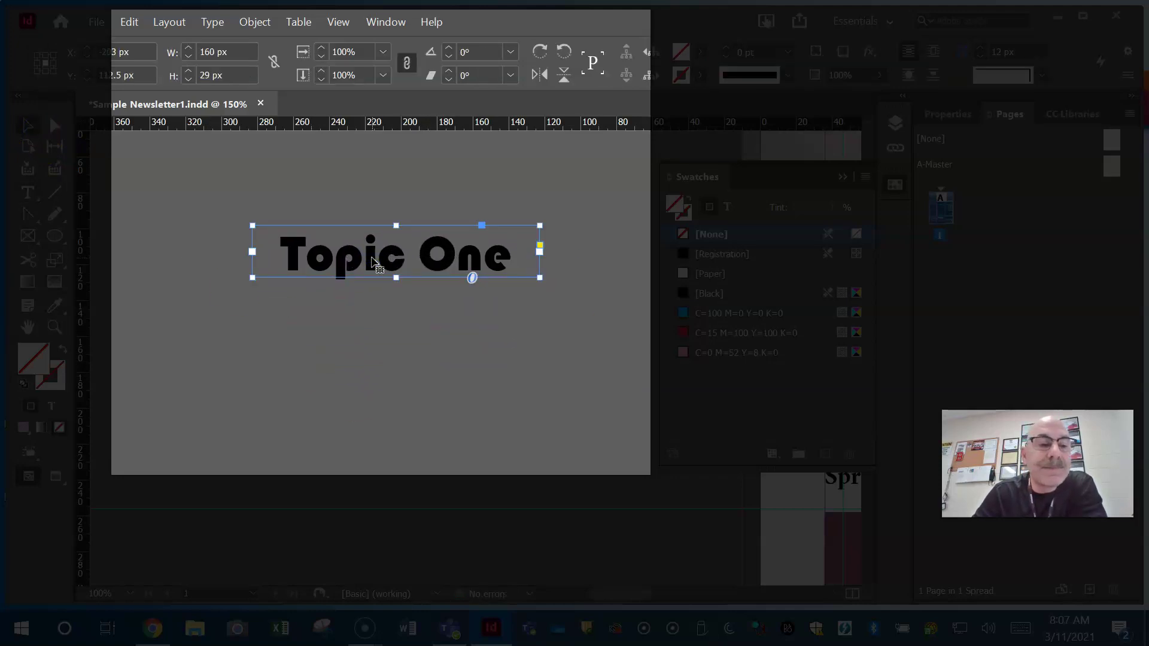
Replace the capital T in the Topic One heading with a lowercase t
left_click(30, 195)
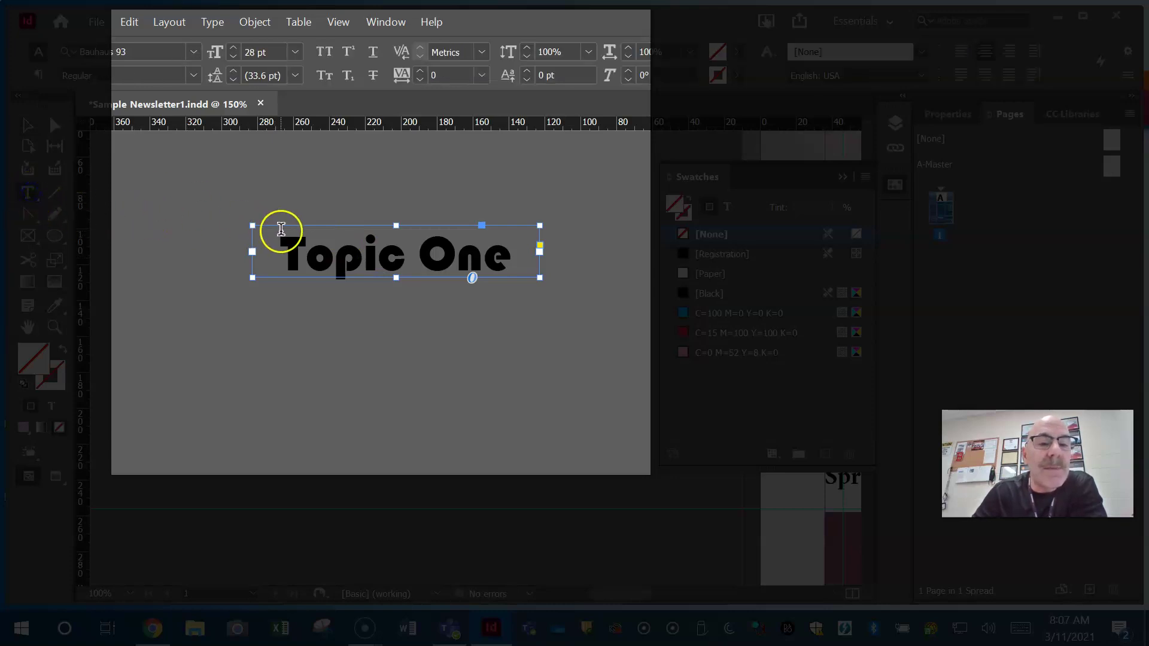
left_click(306, 246)
key("BackSpace")
type("t")
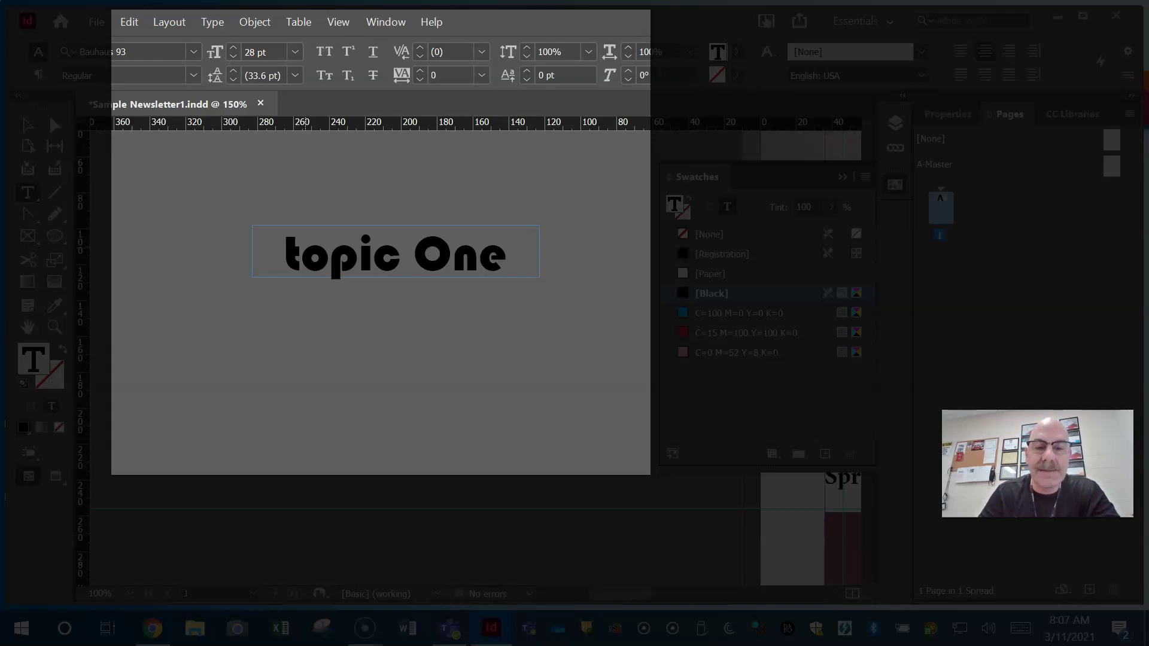
Replace the lowercase t in the Topic One heading with a capital T and finish with its frame selected
key("BackSpace")
type("T")
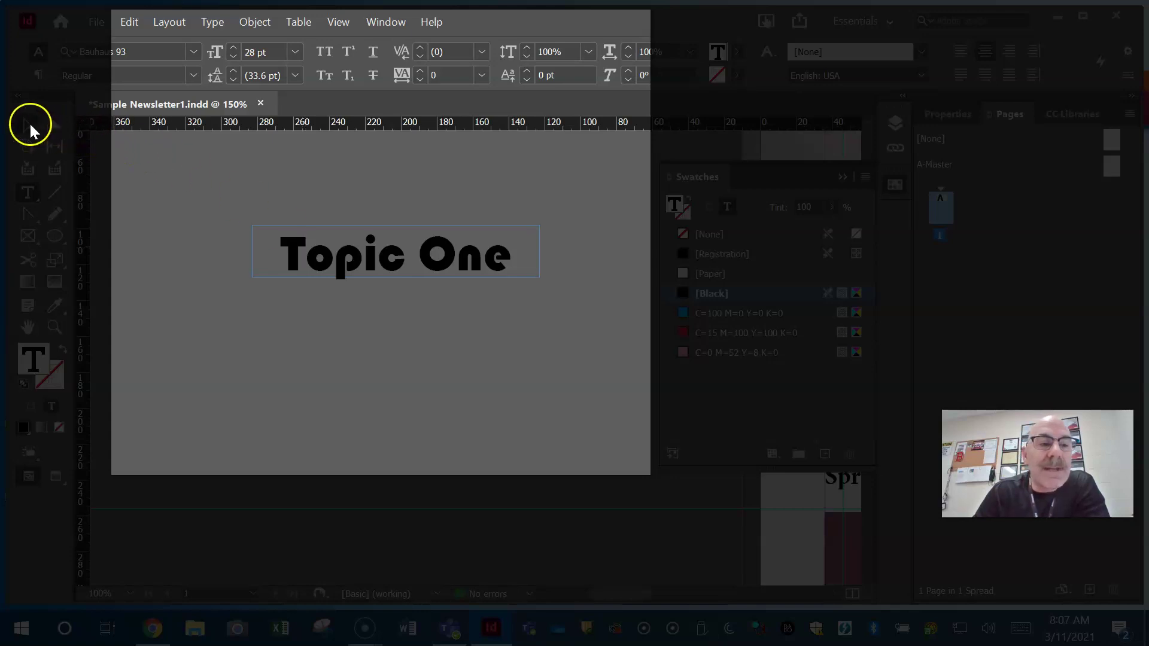
left_click(31, 124)
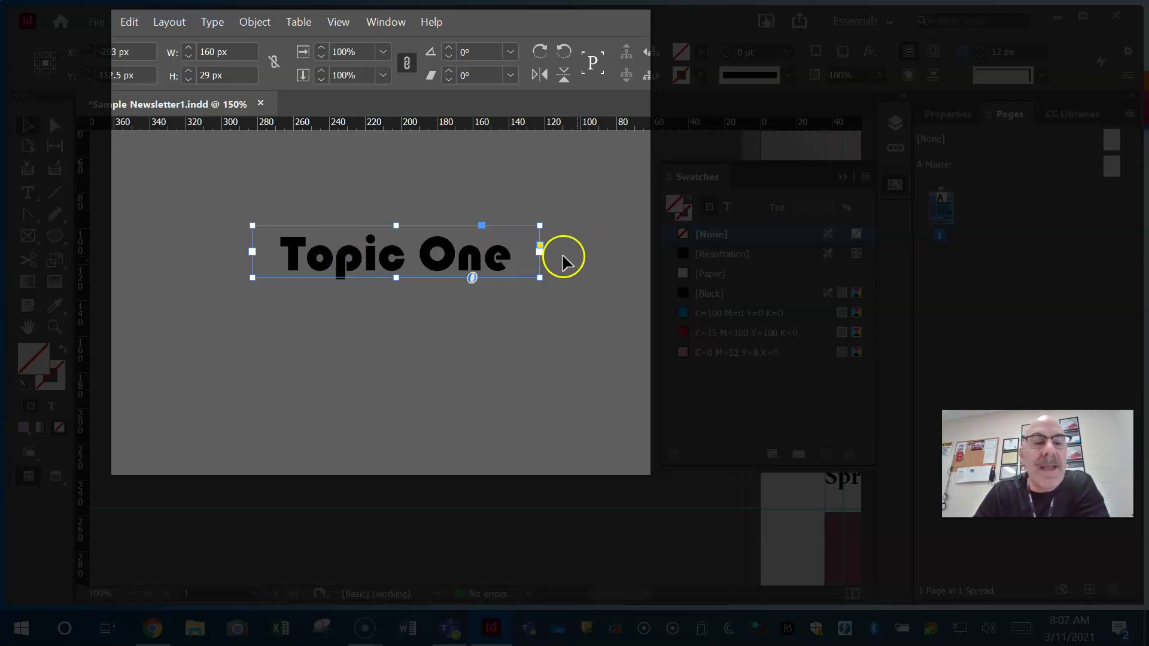
Convert the text of the Topic One heading to outlines
left_click(30, 192)
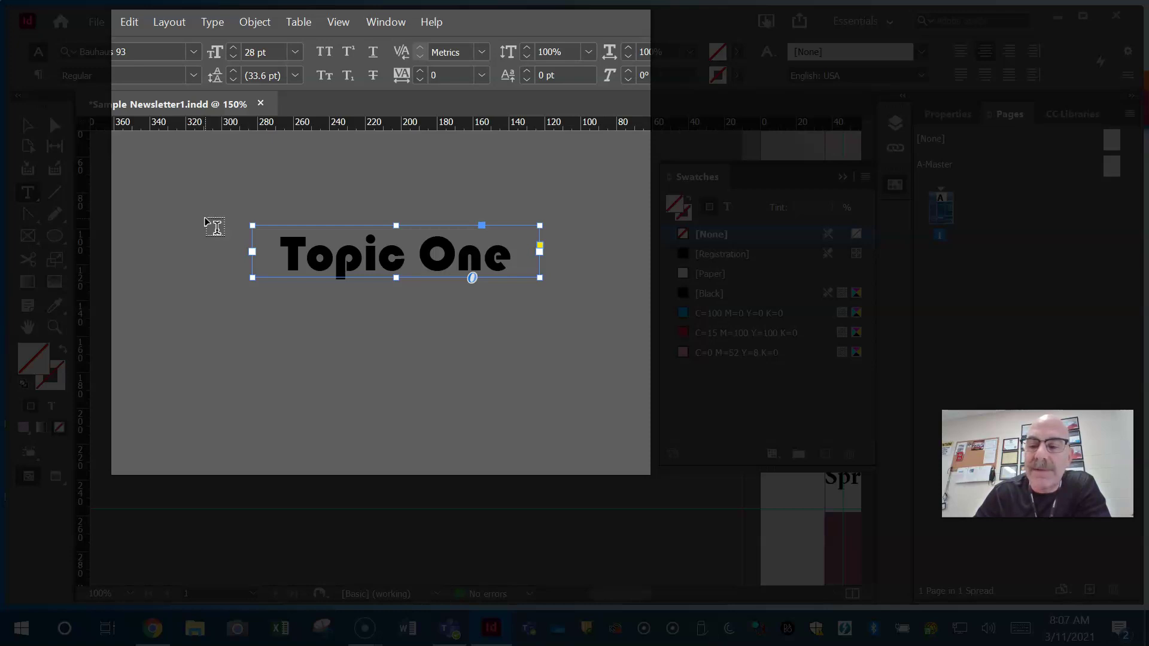
left_click(28, 126)
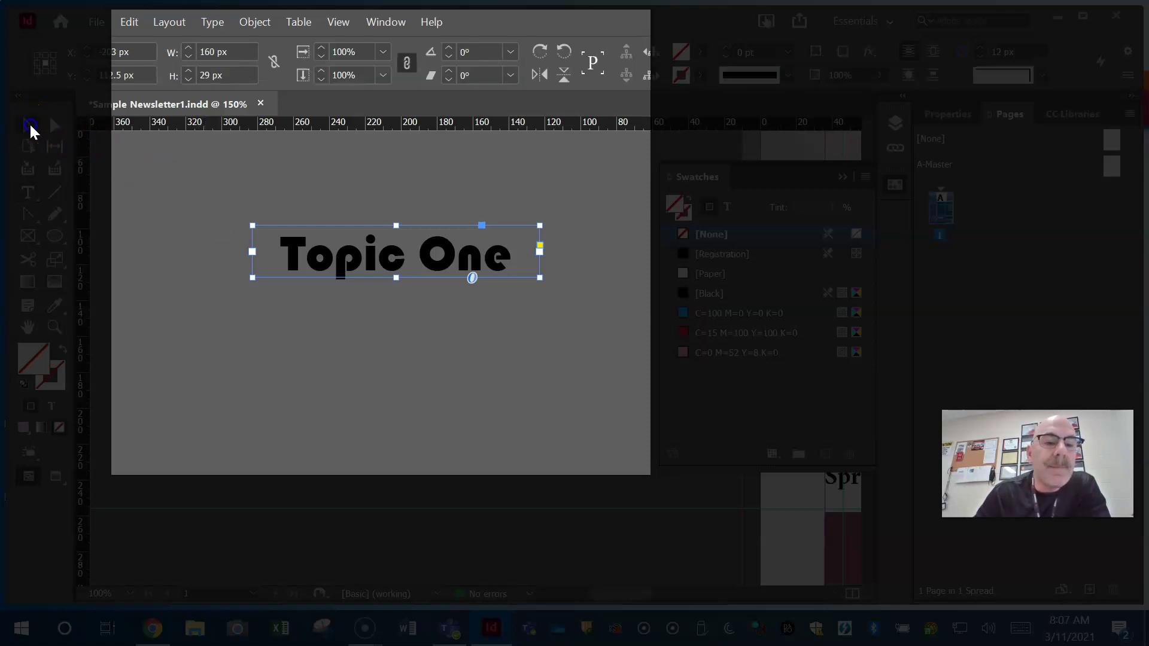
left_click(217, 20)
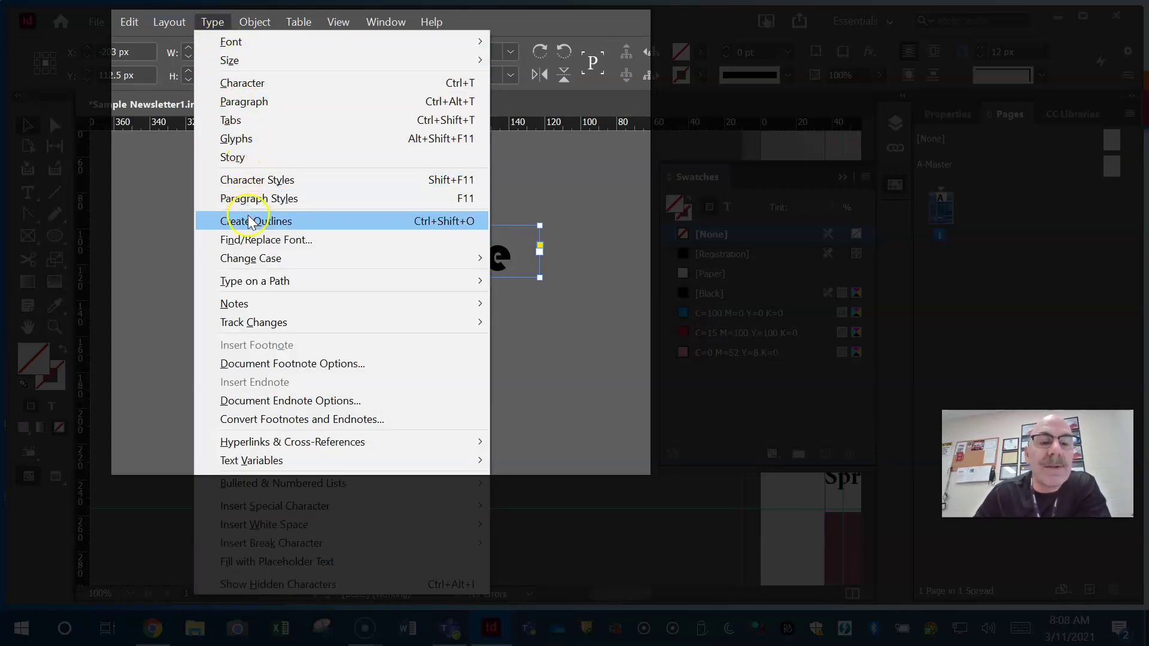
left_click(332, 222)
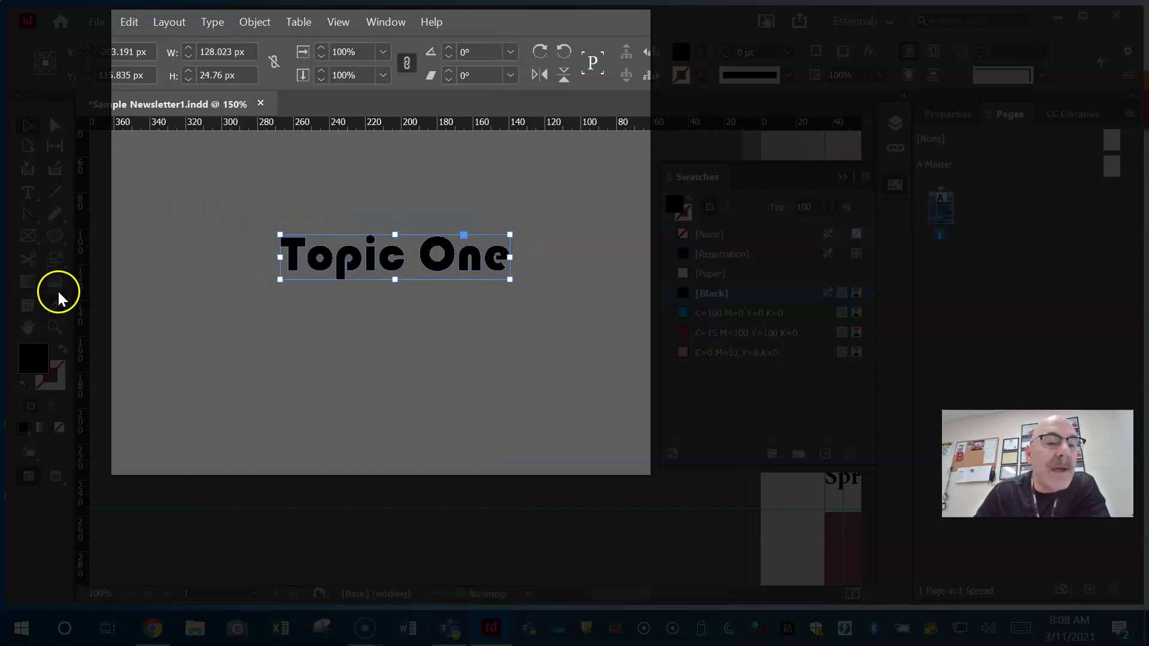
Move the outlined Topic One heading up on the pasteboard to about X -213 px and Y 96.4 px
left_click(54, 326)
left_click(343, 261)
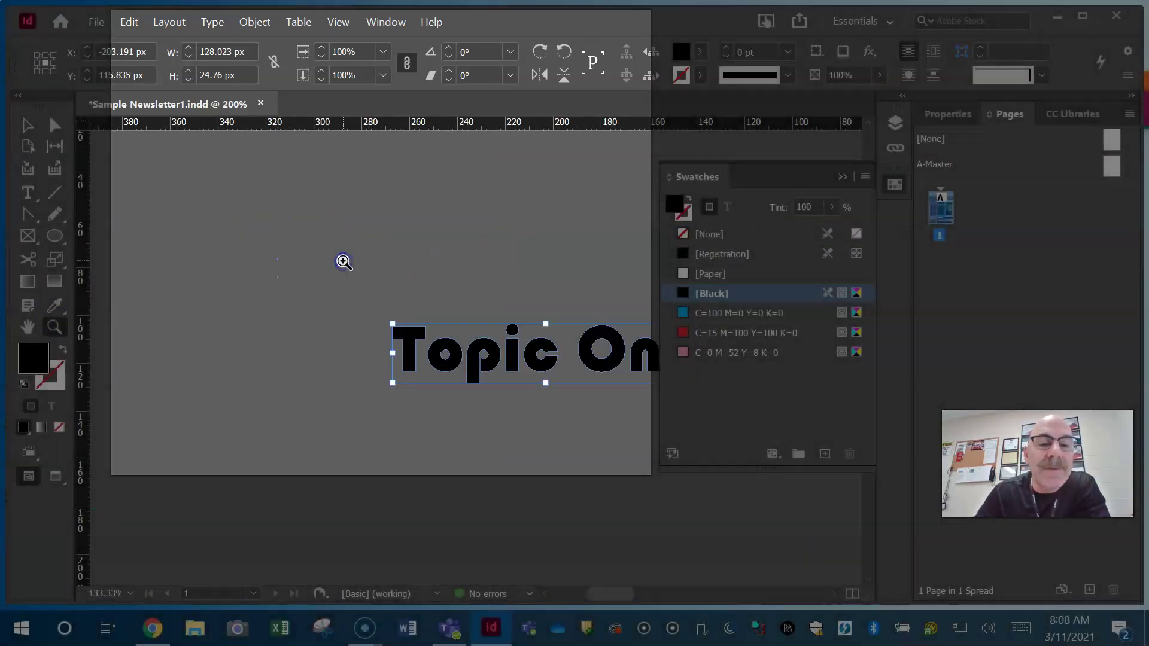
left_click(507, 370)
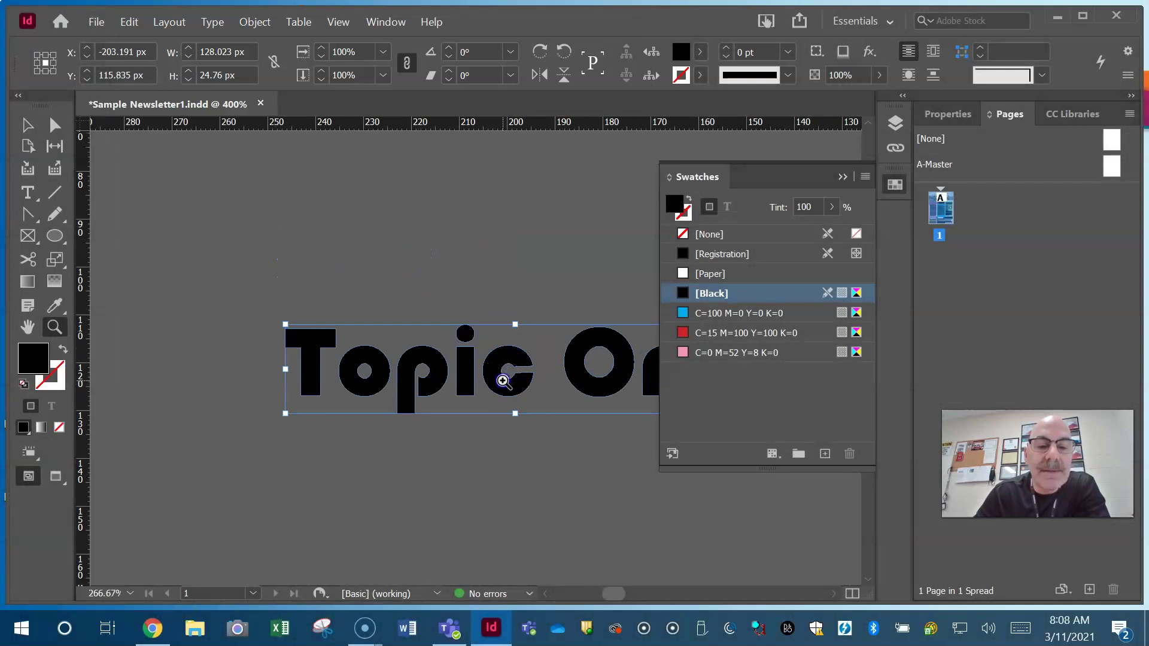
left_click(510, 371)
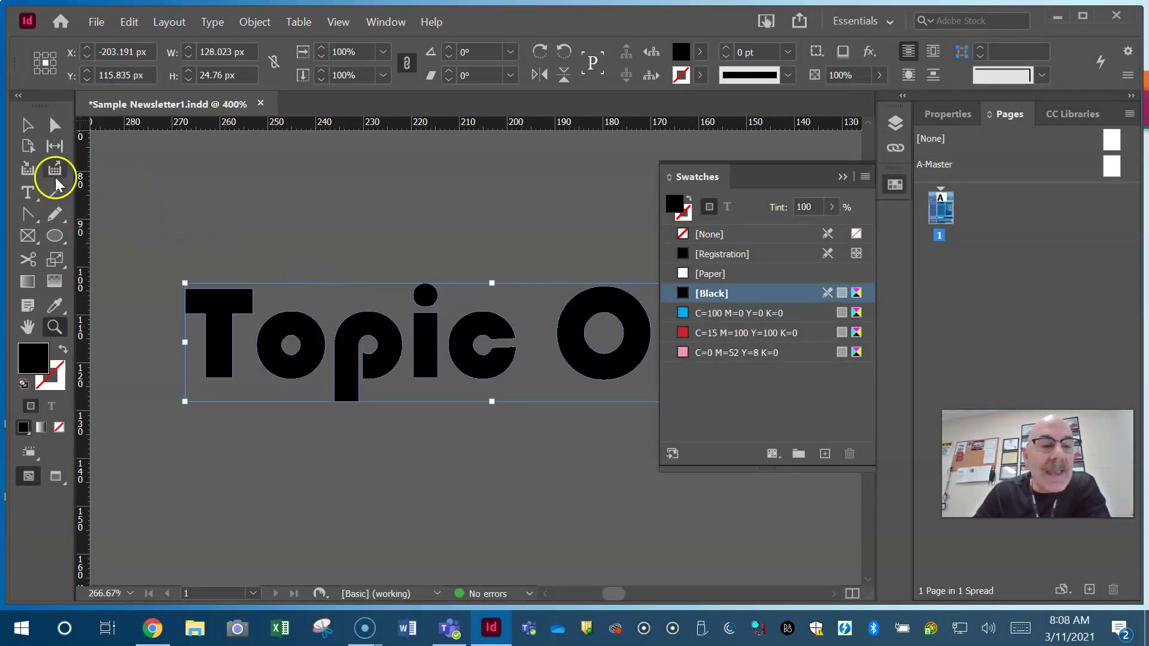
left_click(27, 193)
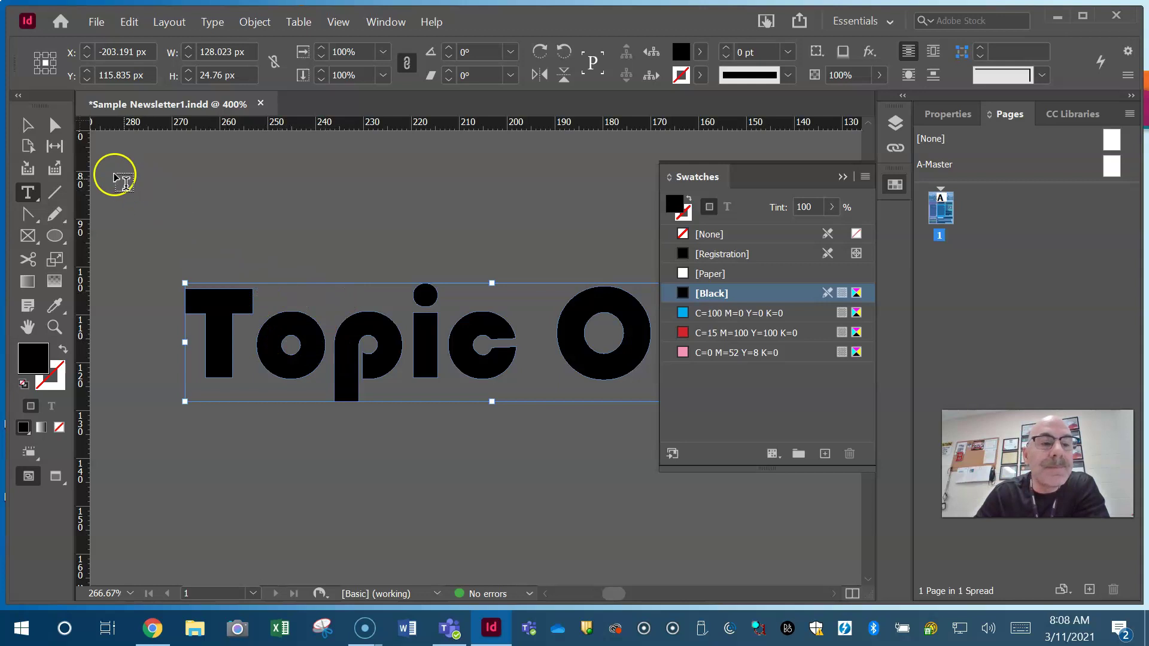
left_click(27, 125)
left_click_drag(352, 351, 305, 268)
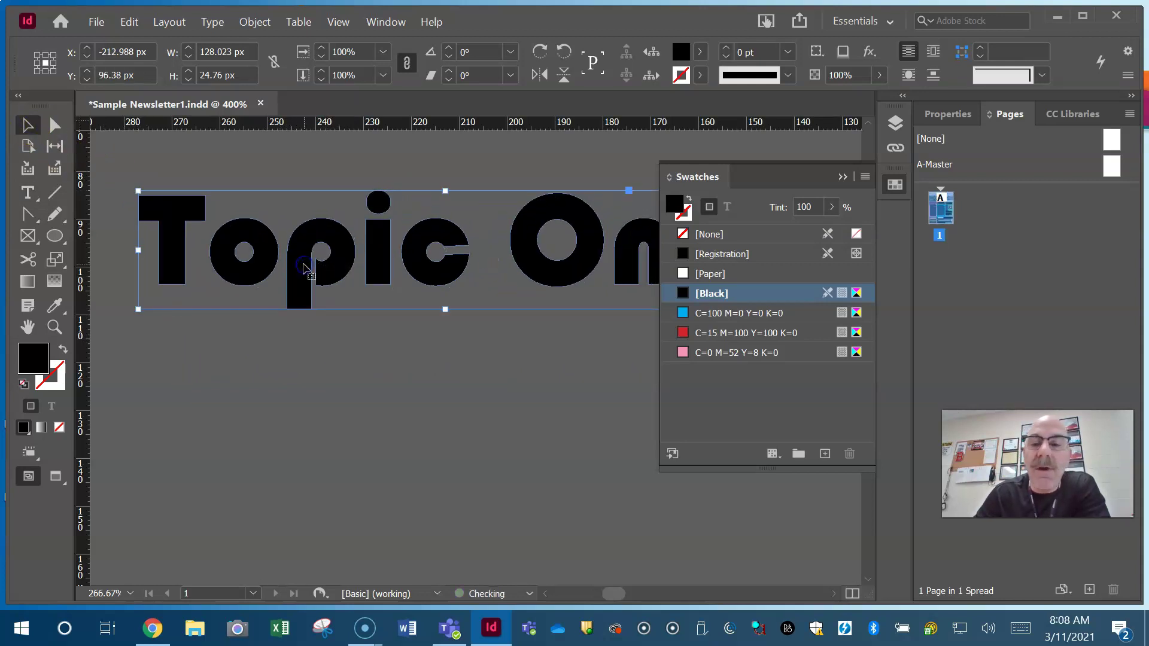
Apply a Bevel and Emboss effect to the outlined Topic One heading, with a smooth 7 px Inner Bevel
left_click(258, 24)
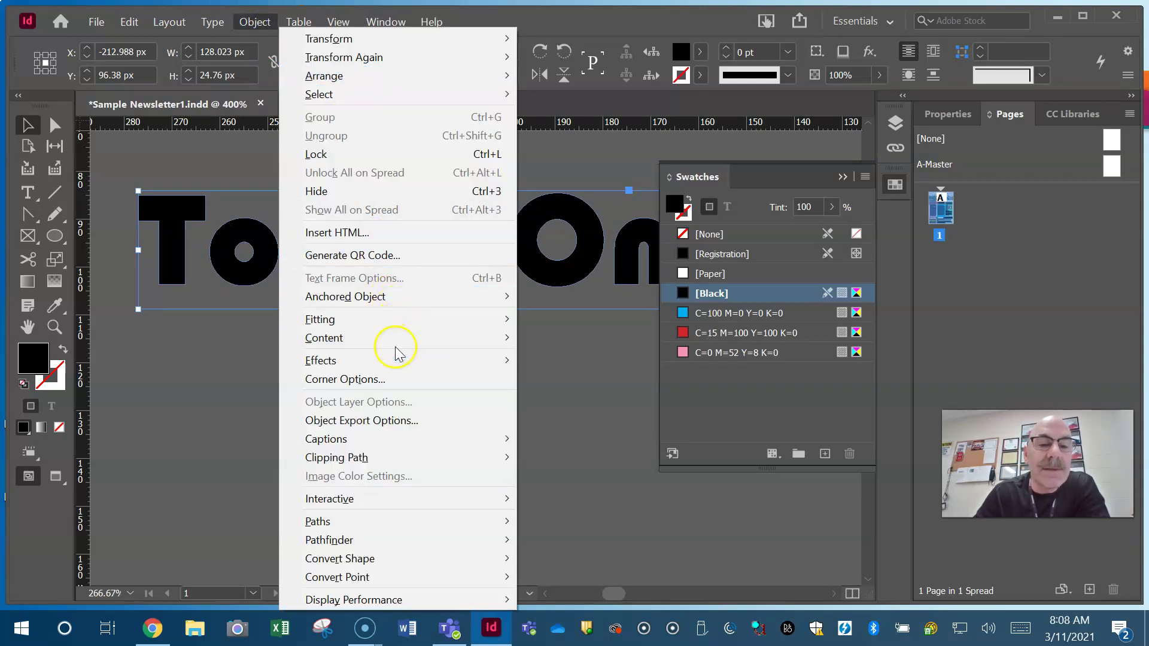
mouse_move(398, 368)
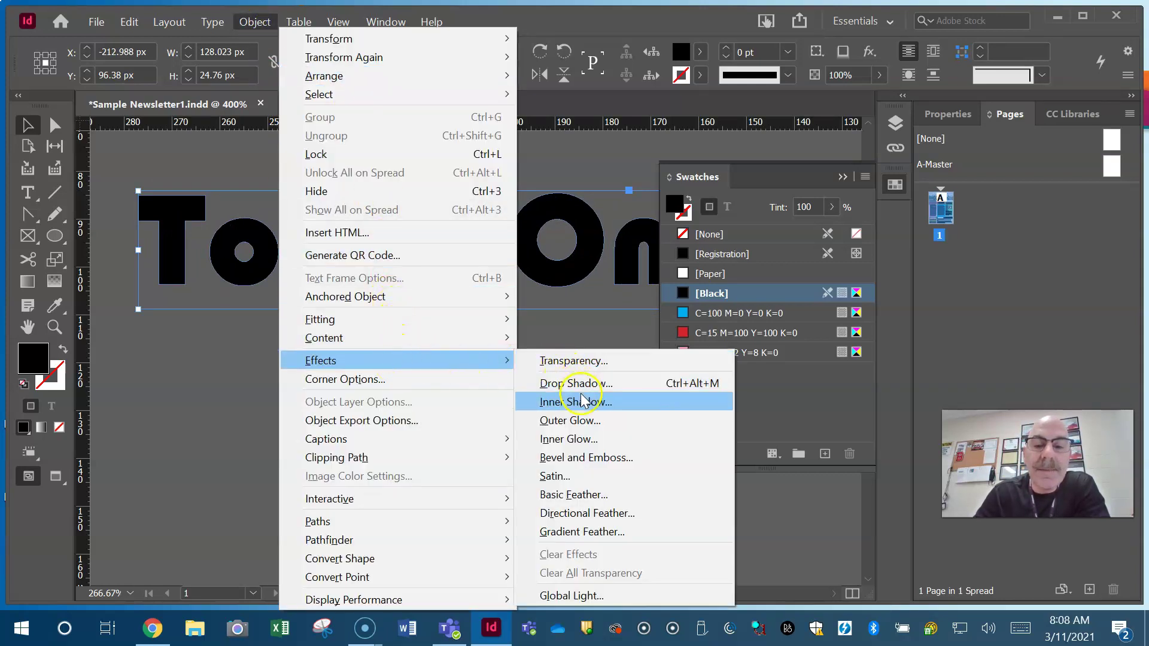
left_click(595, 458)
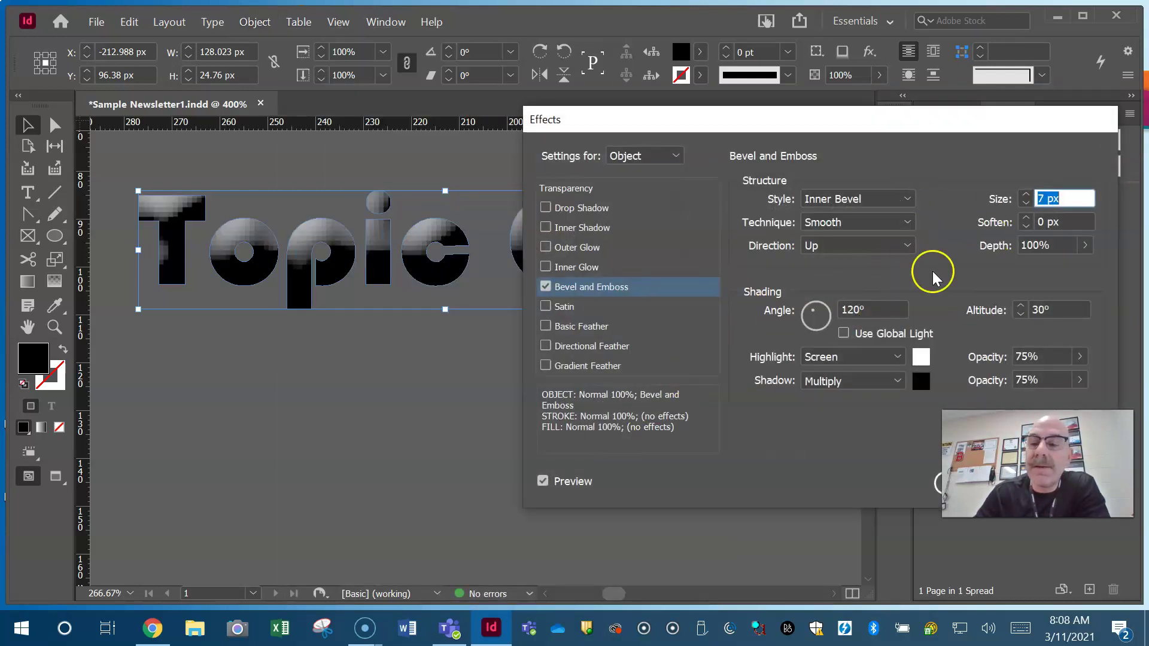
left_click(951, 482)
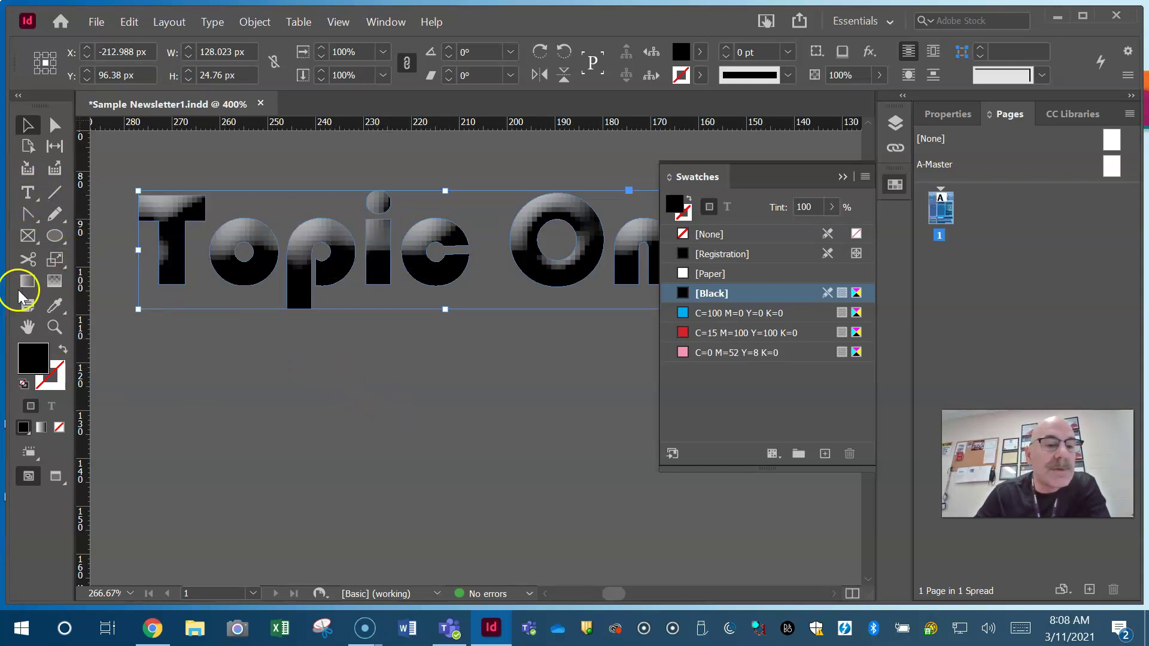
left_click(337, 21)
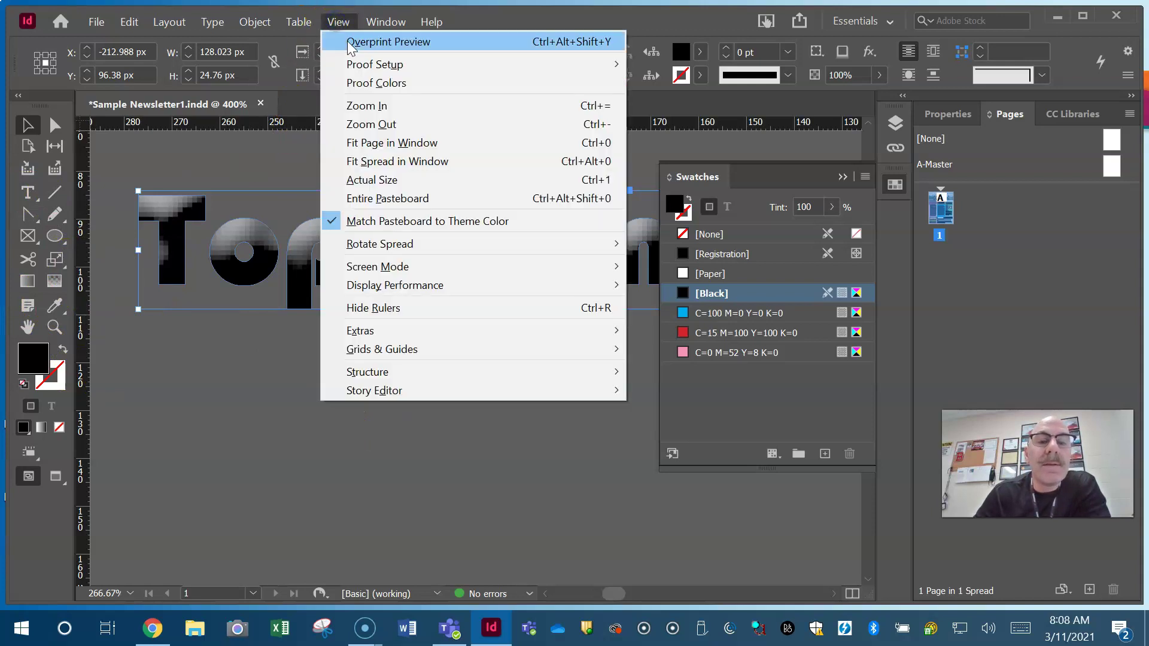
left_click(378, 161)
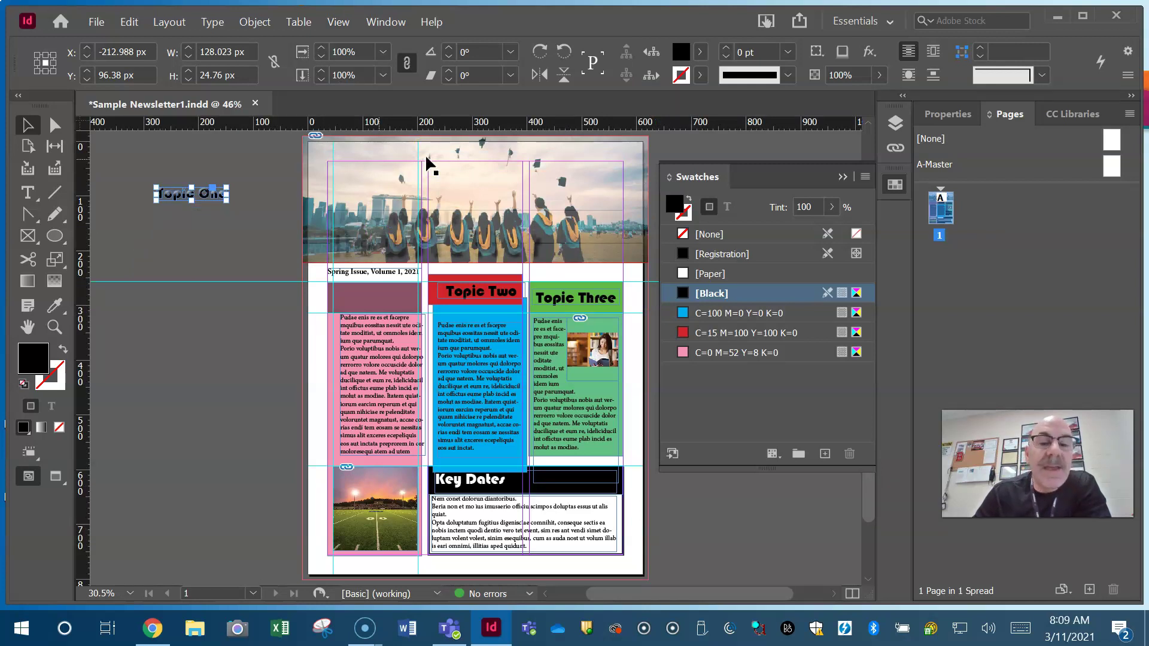
left_click(482, 292)
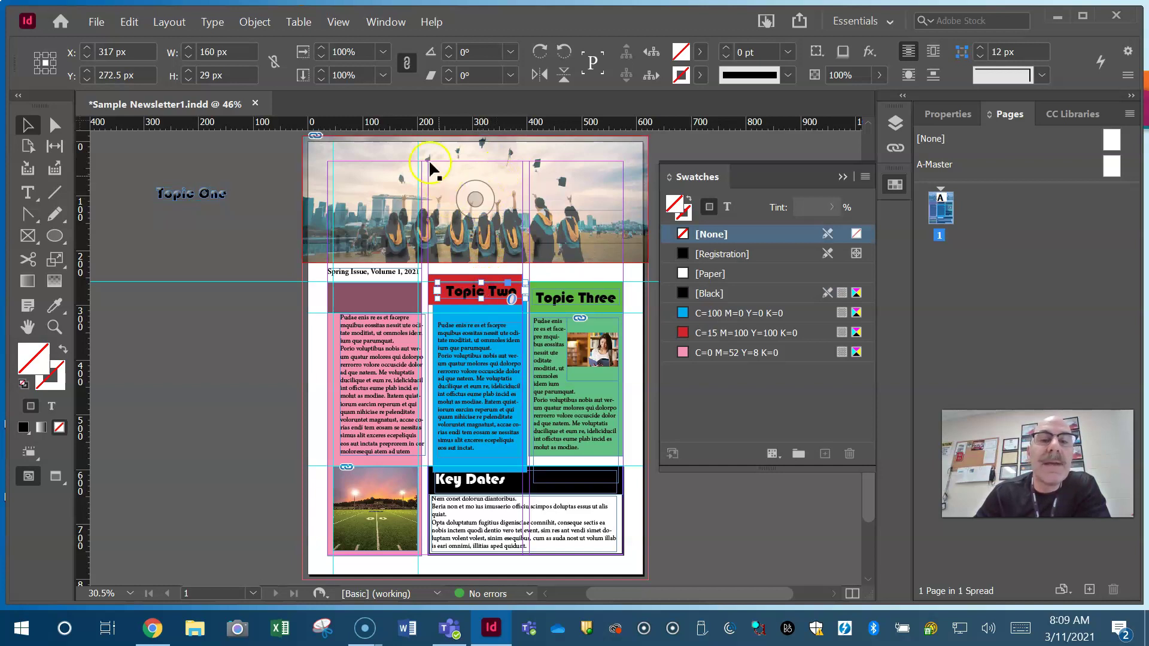
left_click(386, 22)
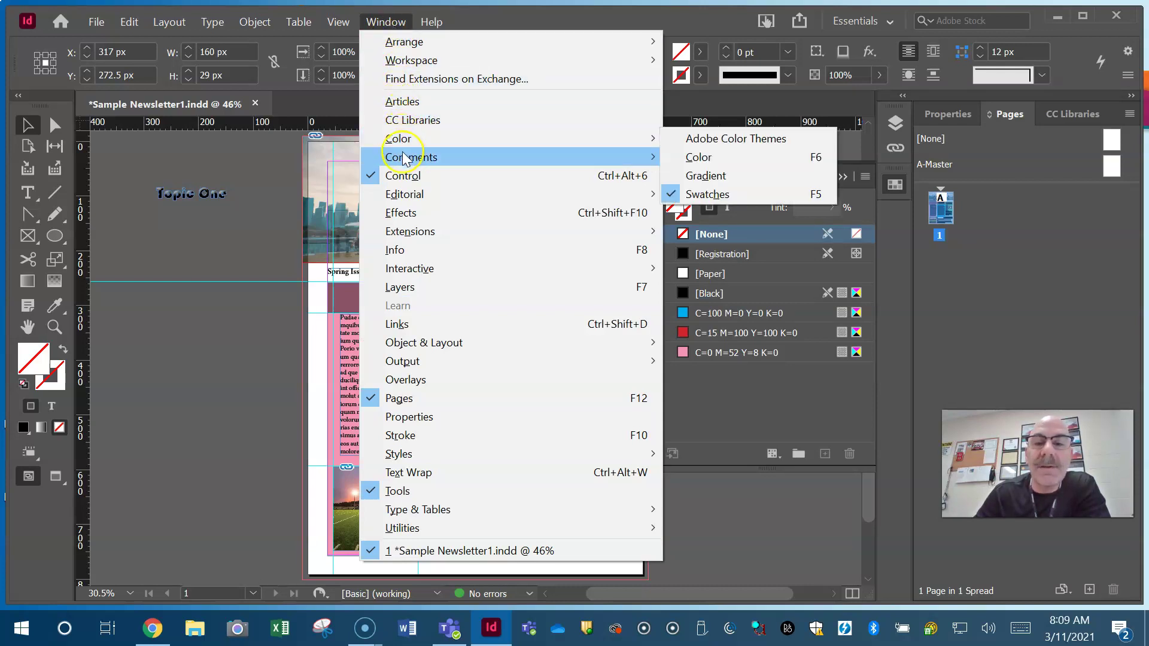
mouse_move(406, 160)
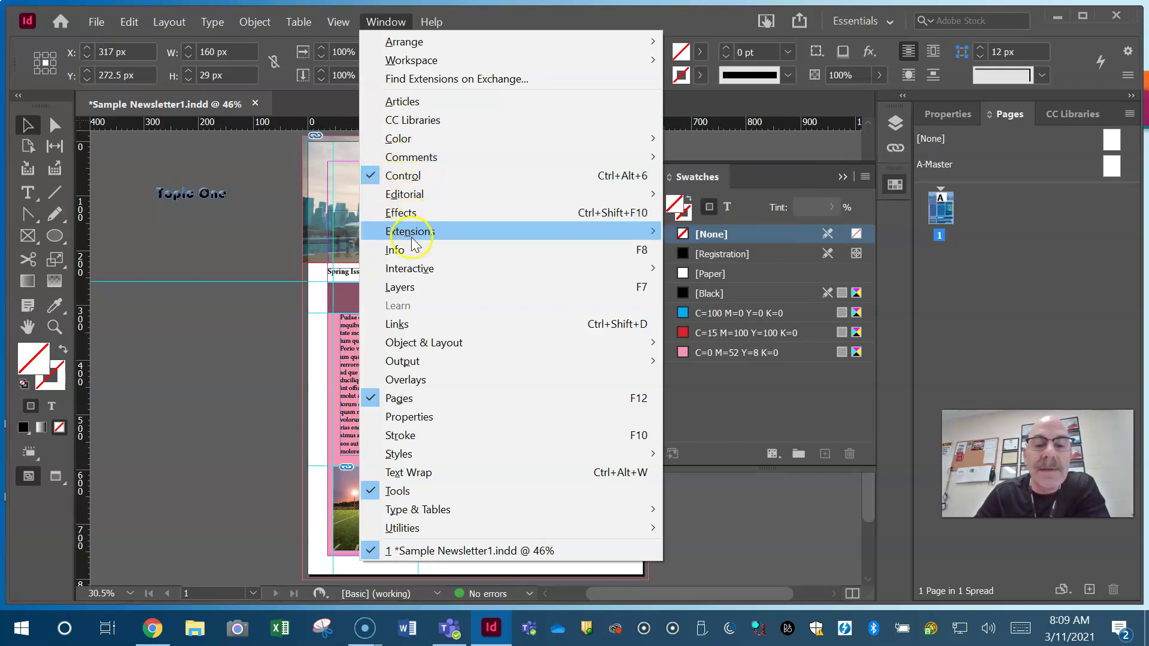
mouse_move(417, 270)
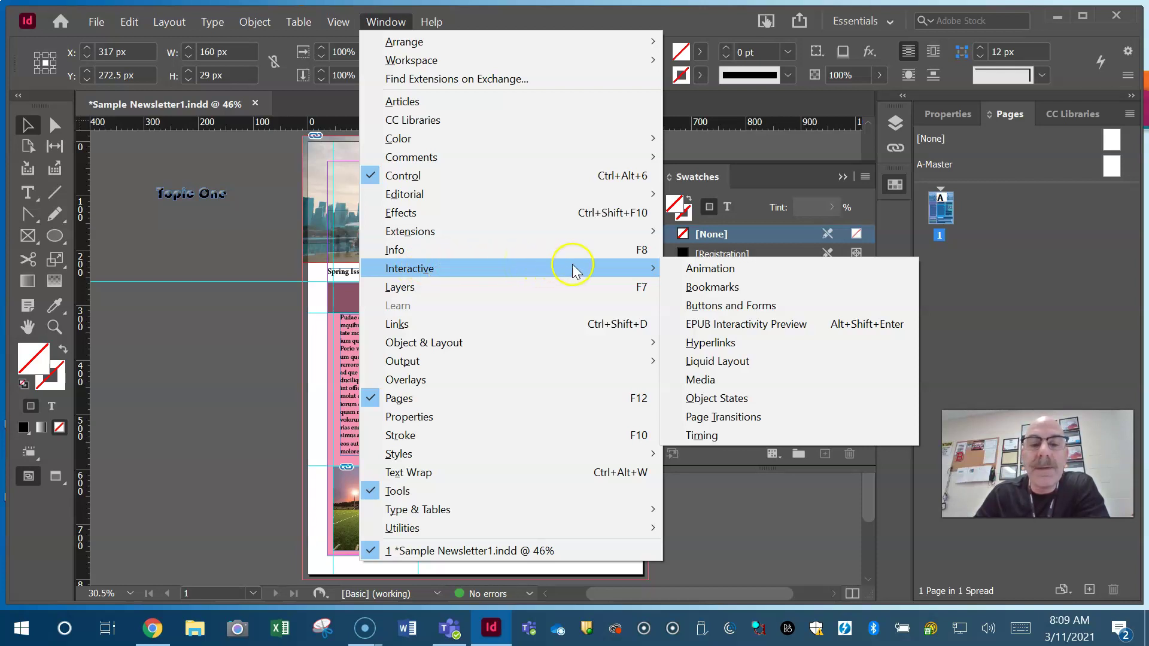
left_click(712, 343)
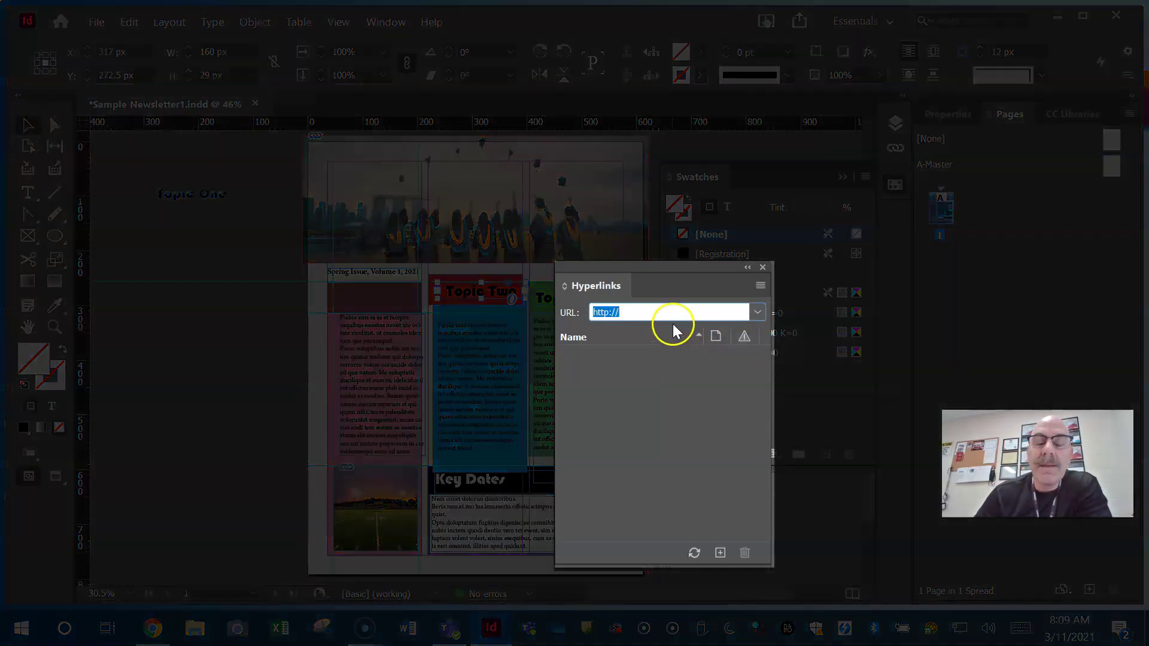
left_click(662, 312)
type("www.go")
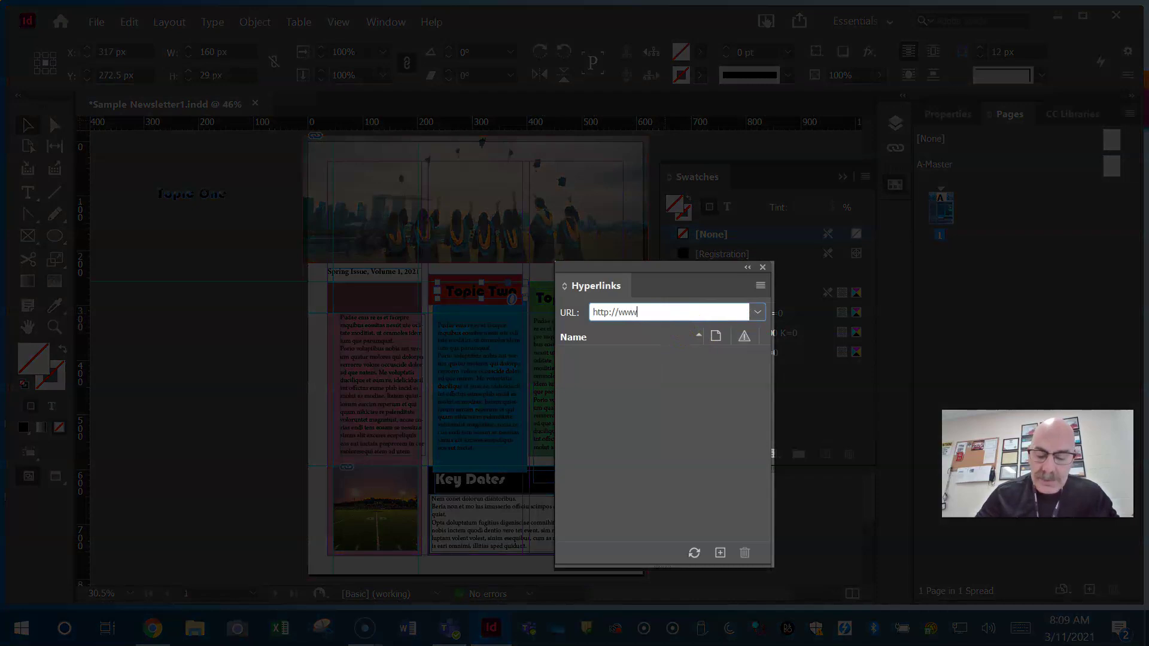
type("ogle.com")
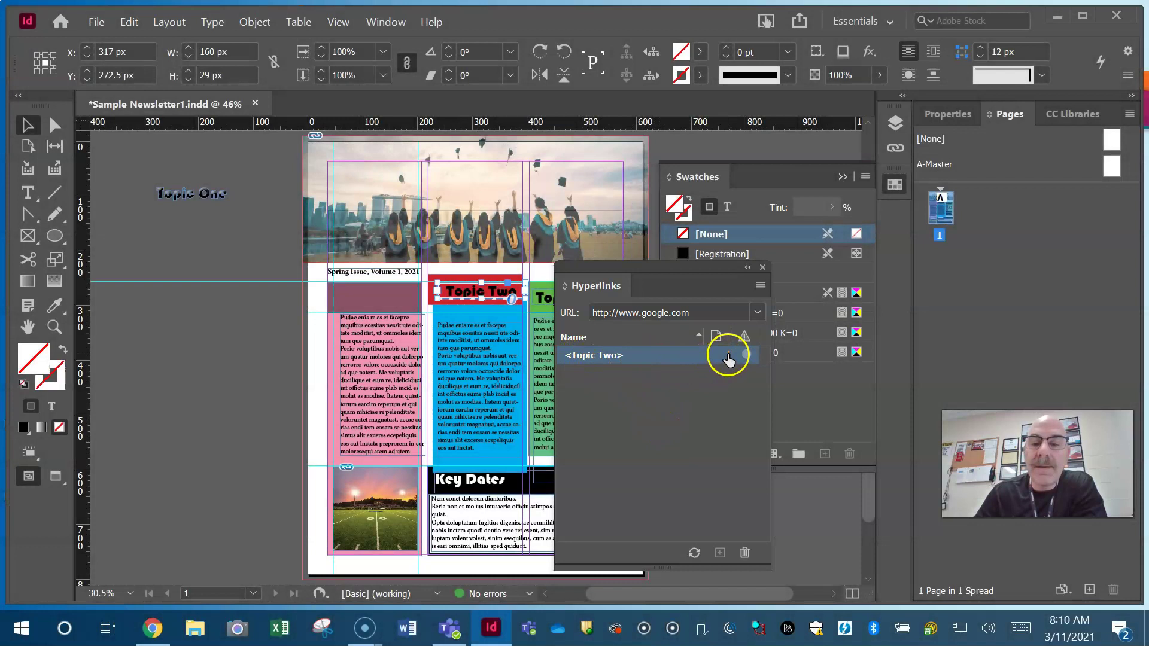
Go to the source of the Topic Two hyperlink and examine the commands available for managing hyperlinks
left_click(728, 356)
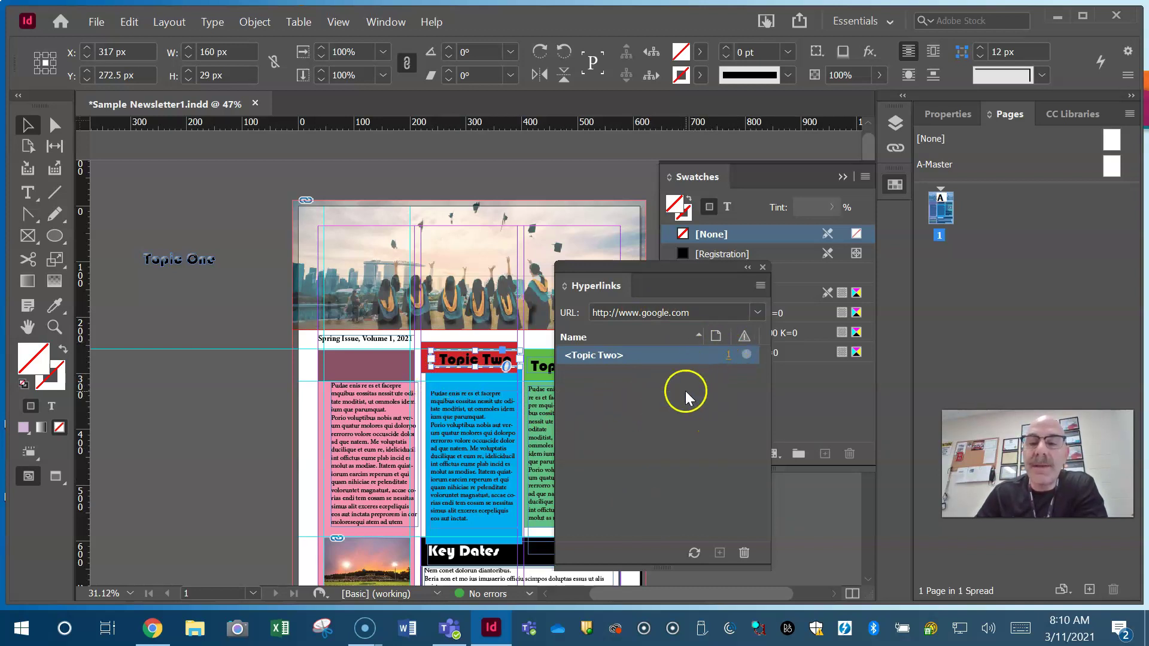
left_click(759, 286)
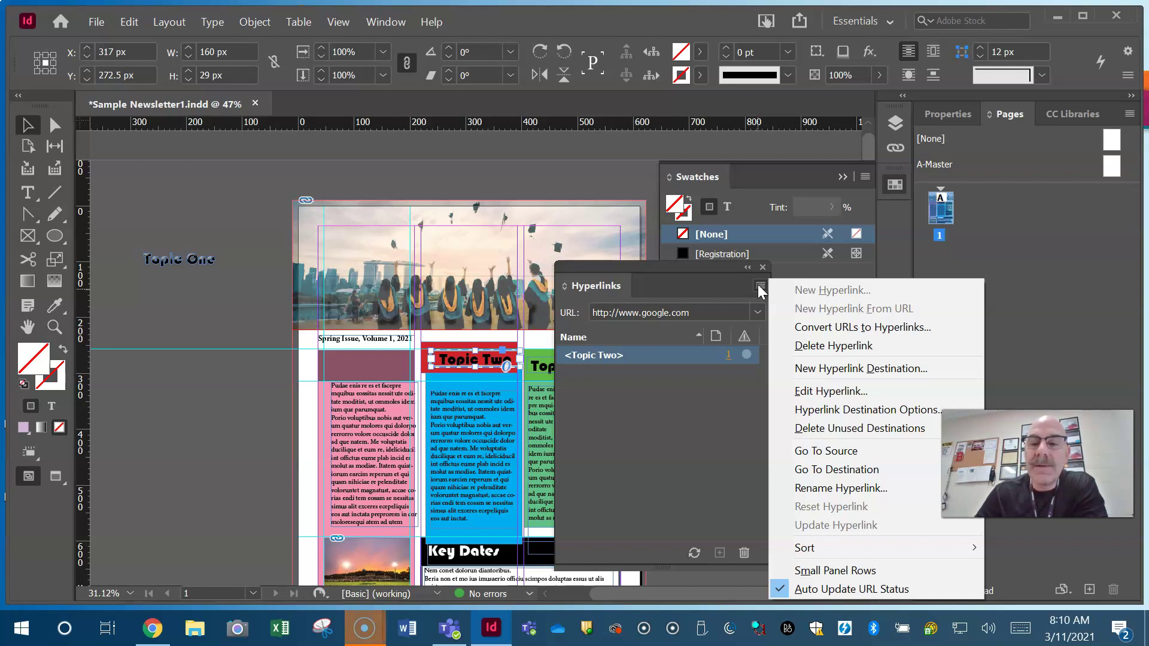
left_click(758, 285)
left_click(386, 22)
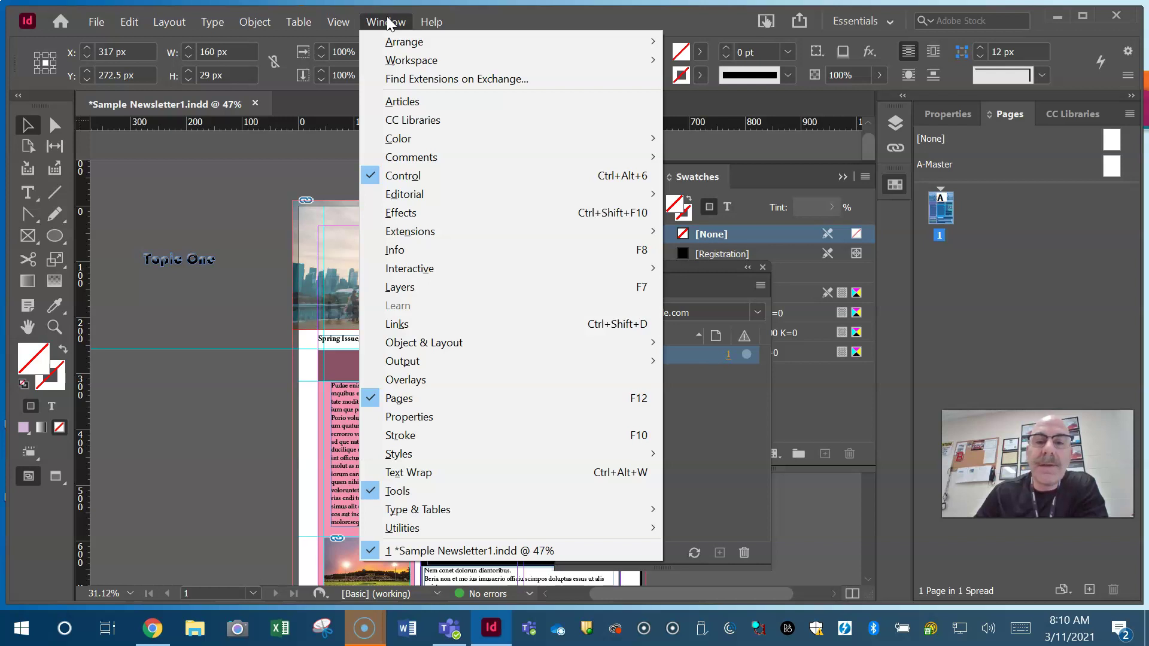
mouse_move(403, 142)
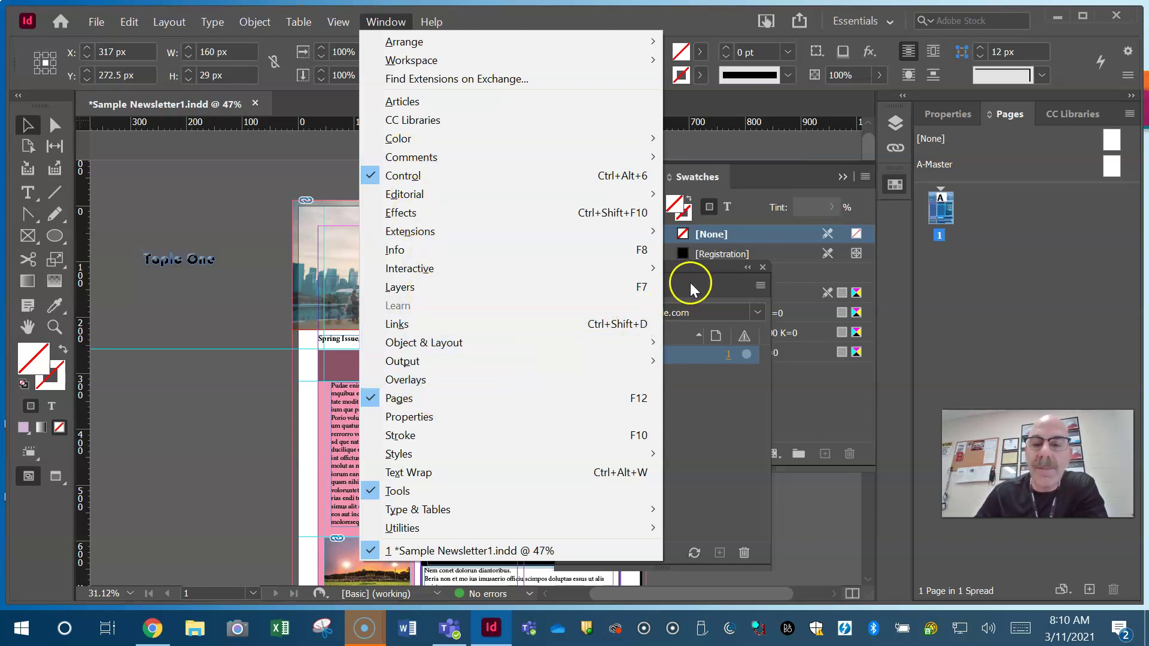
left_click(709, 264)
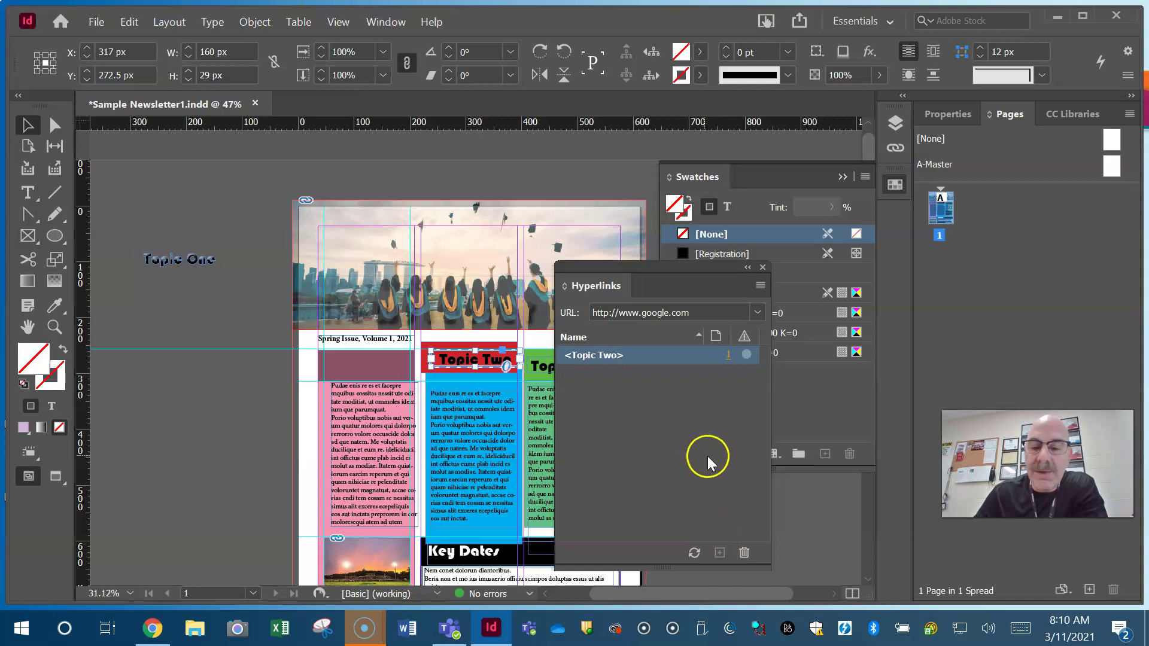
left_click(760, 287)
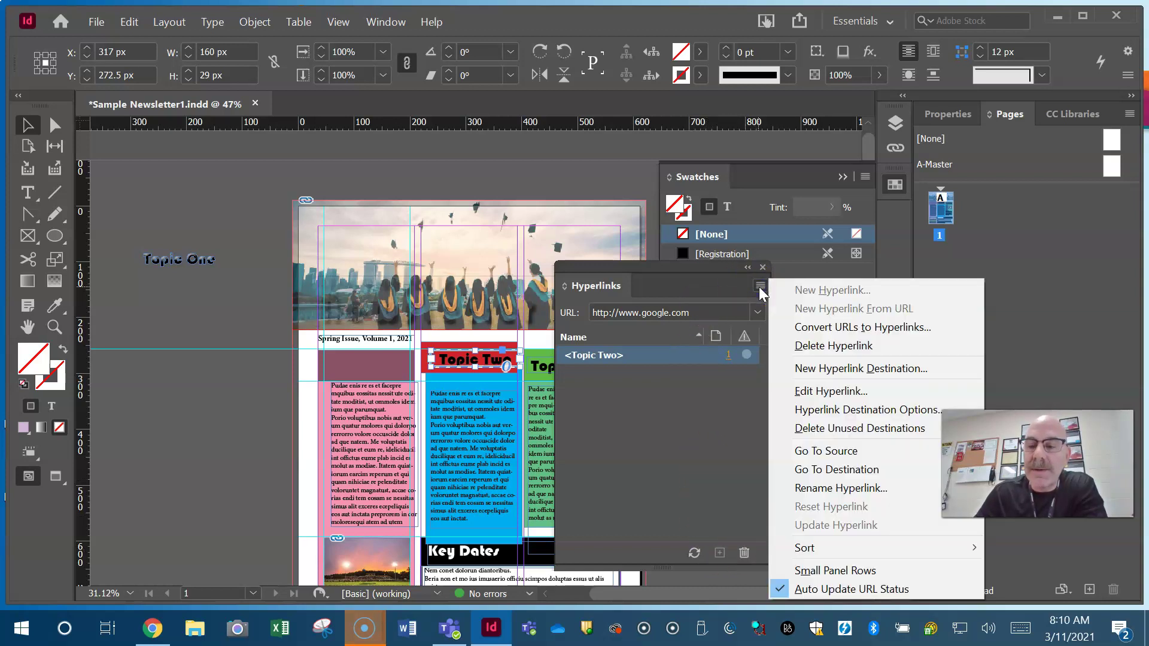
left_click(759, 286)
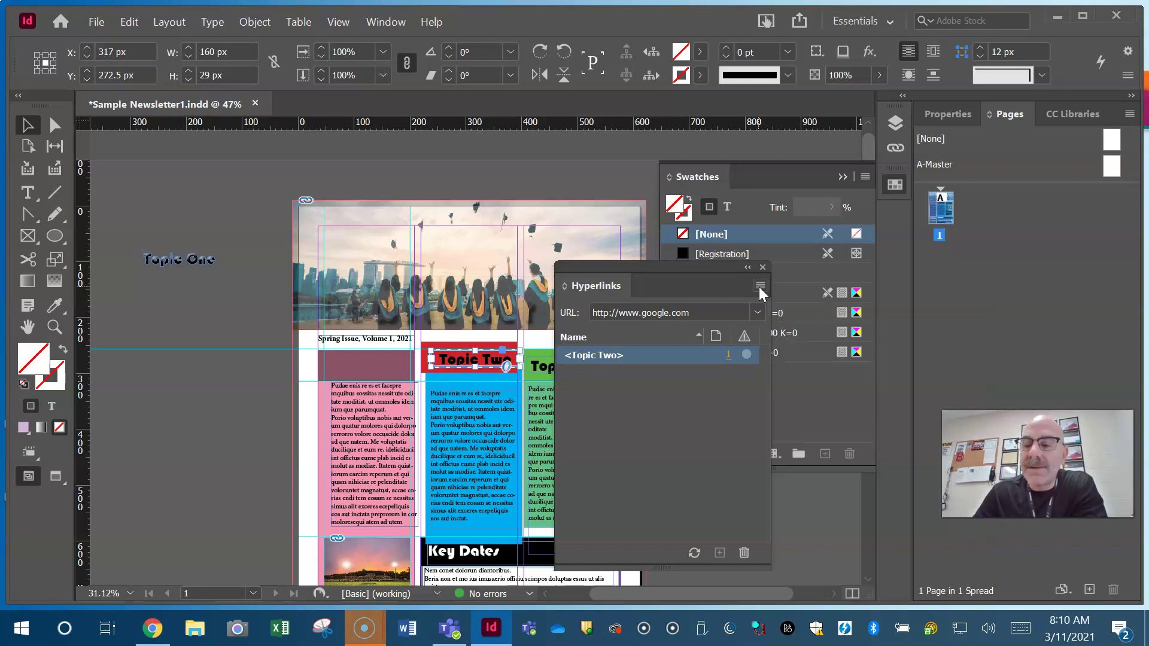